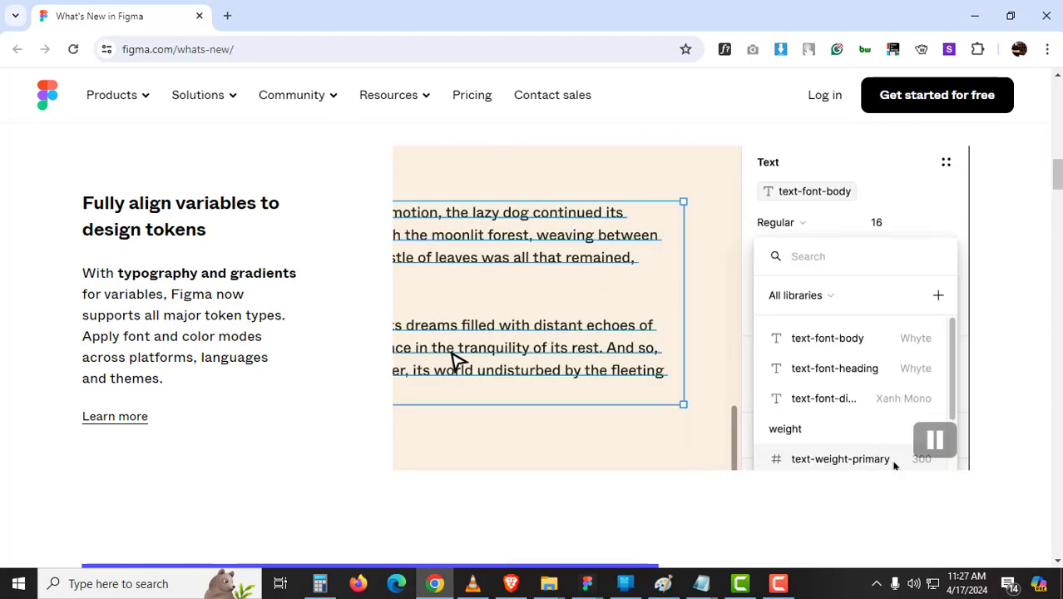
- Switch to the Variables for typography file in Figma and examine the Desktop and Mobile frames on the Website page
mouse_move(587, 584)
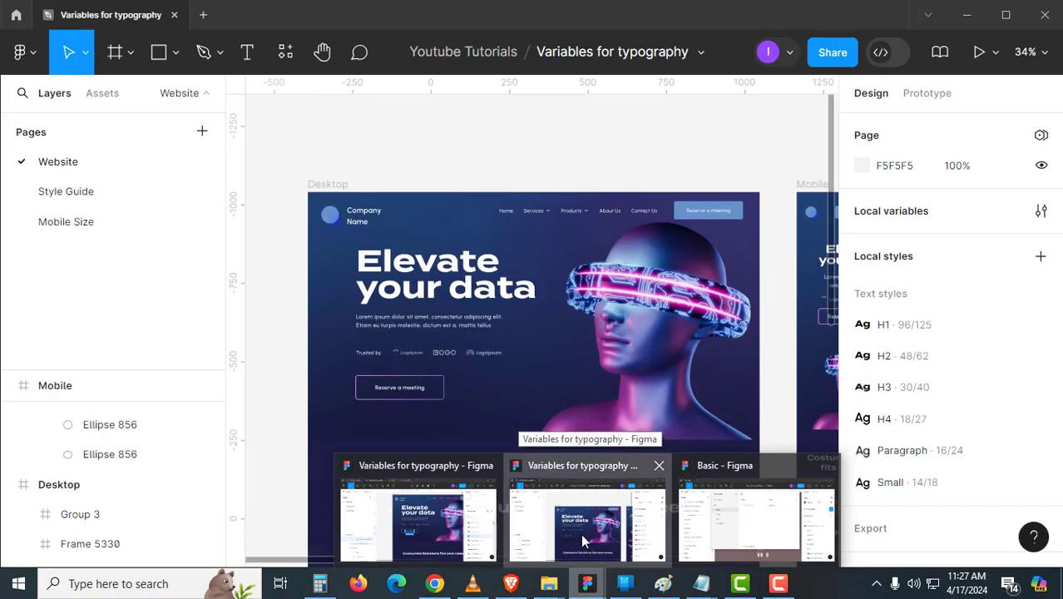
click(581, 533)
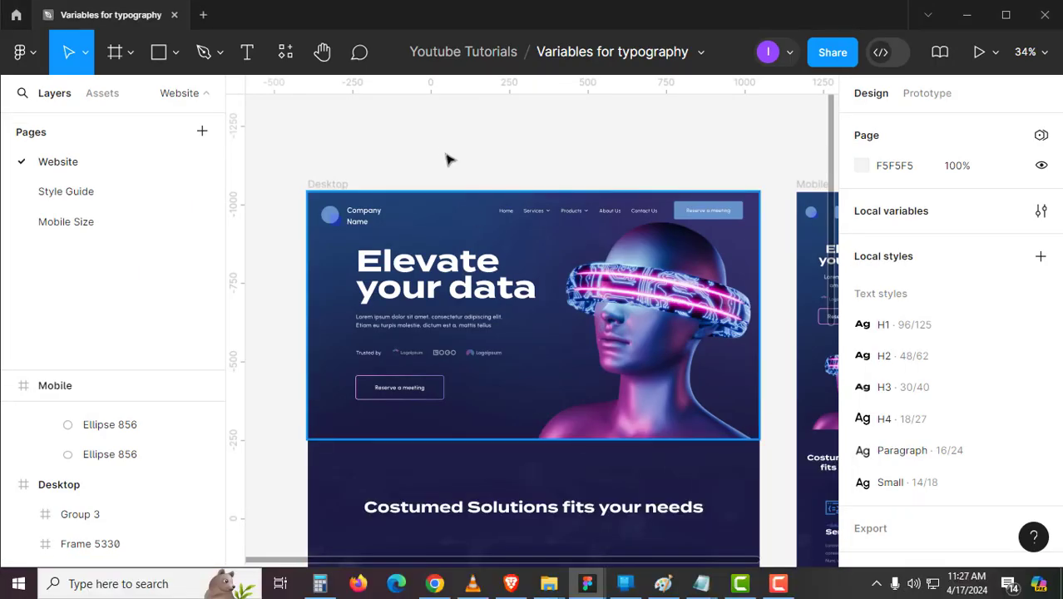
click(349, 183)
drag(636, 158, 537, 158)
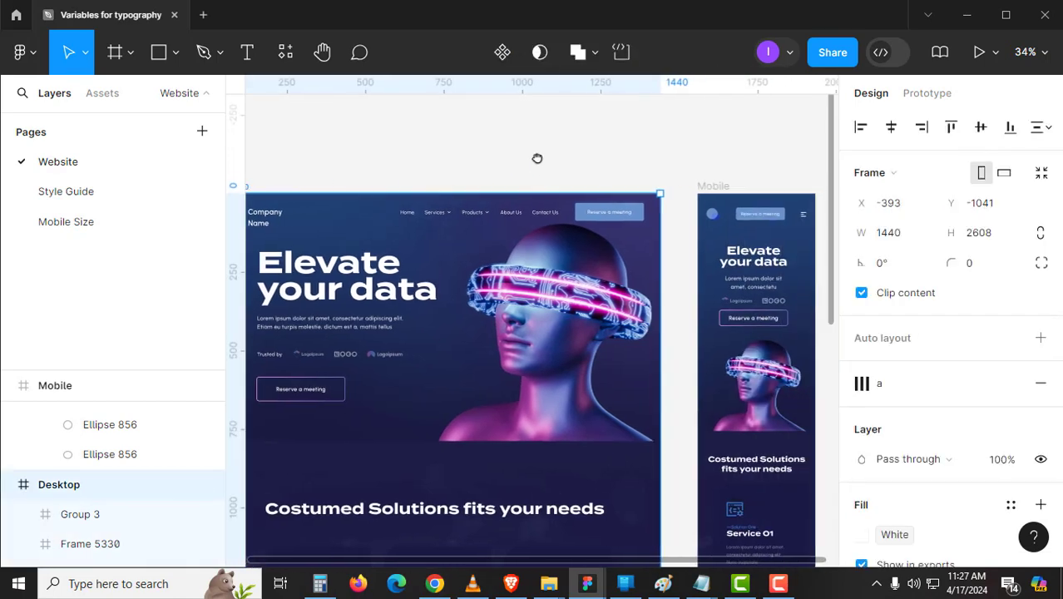
click(710, 184)
scroll(532, 122, left, 5)
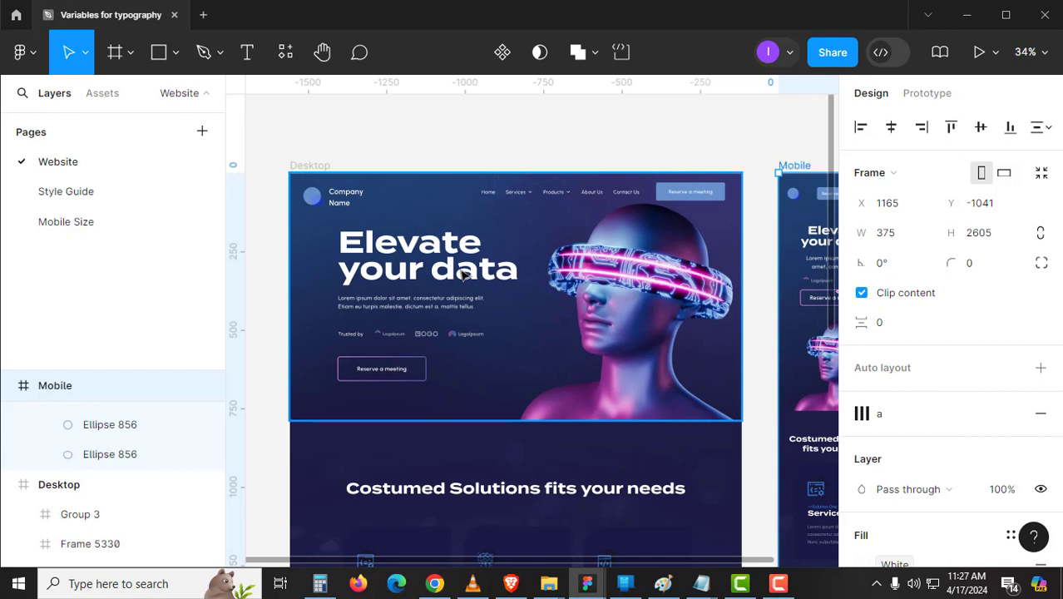
click(467, 112)
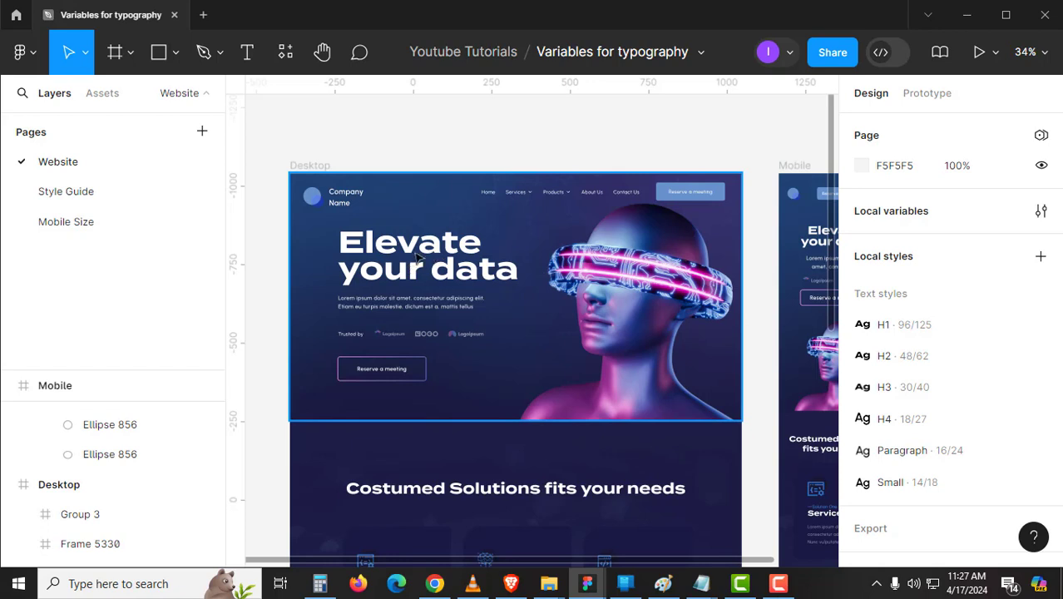
scroll(416, 274, right, 1)
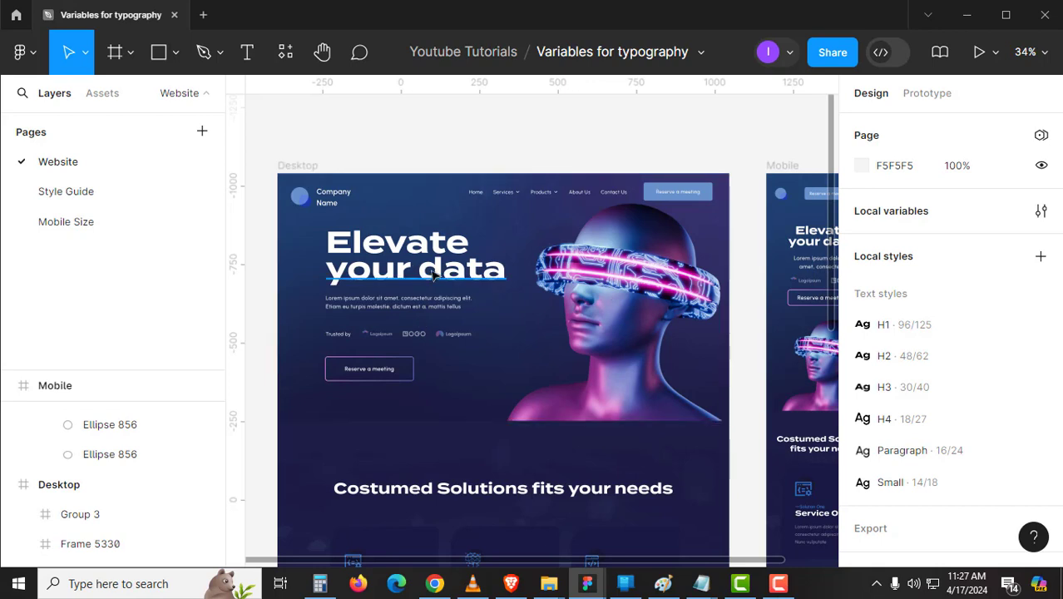
- Examine the heading, paragraph and small text style specifications on the Style Guide page
click(135, 198)
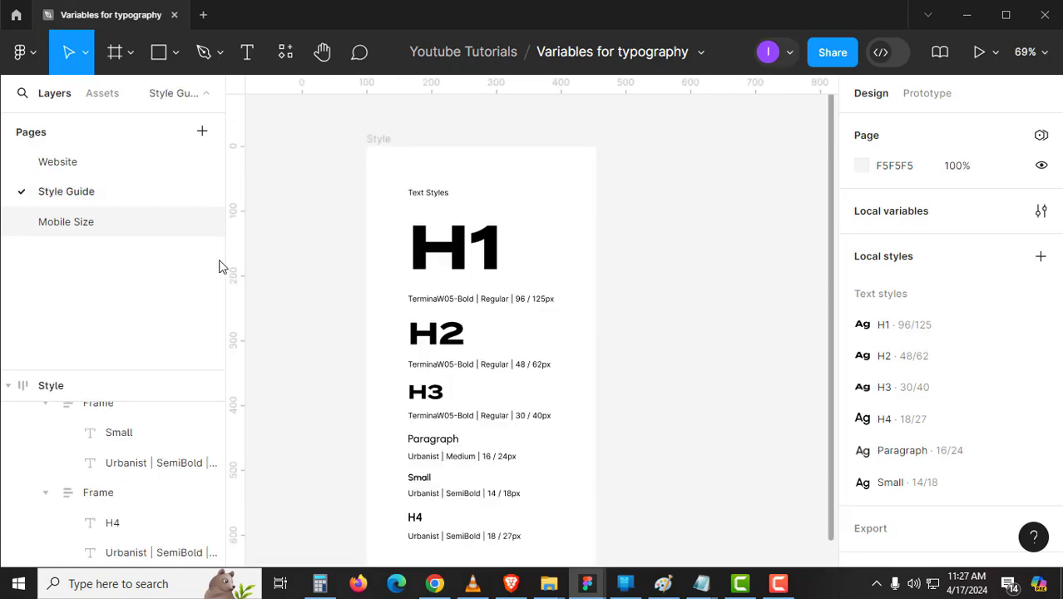
ctrl+scroll(479, 301, up, 5)
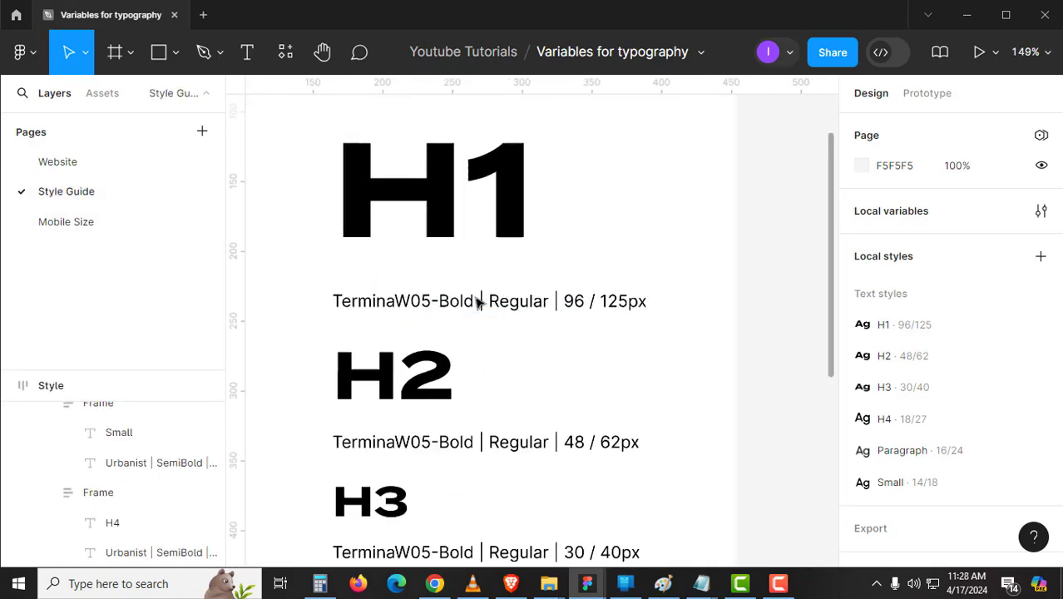
scroll(408, 301, down, 4)
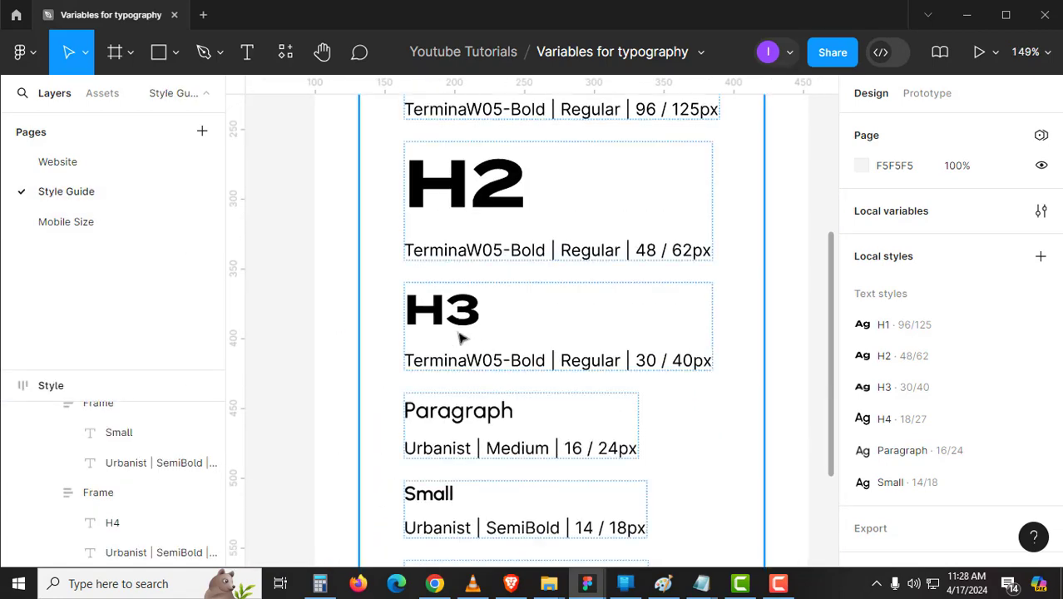
scroll(462, 338, down, 5)
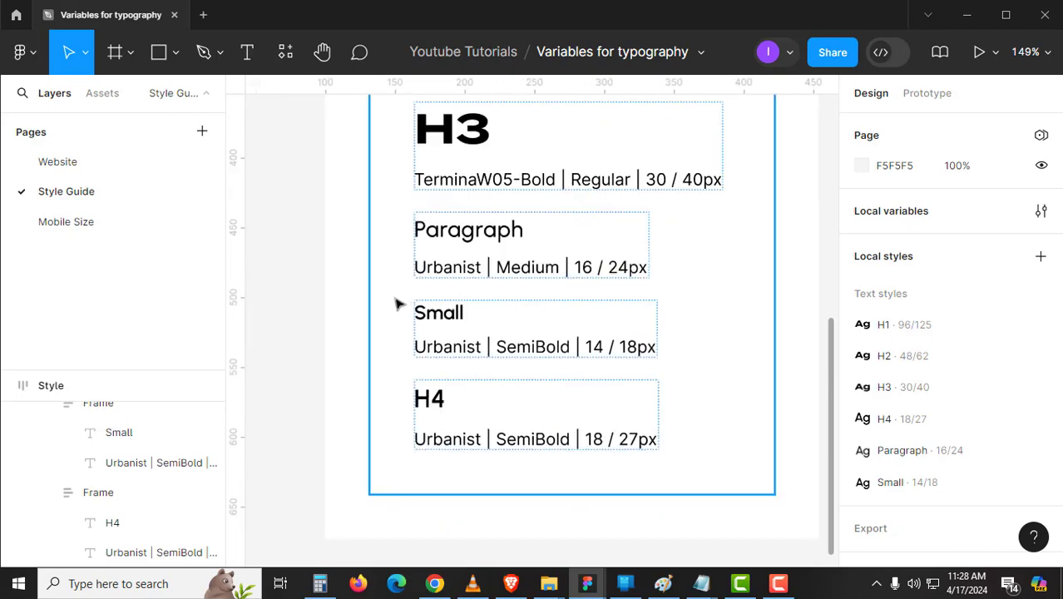
click(349, 308)
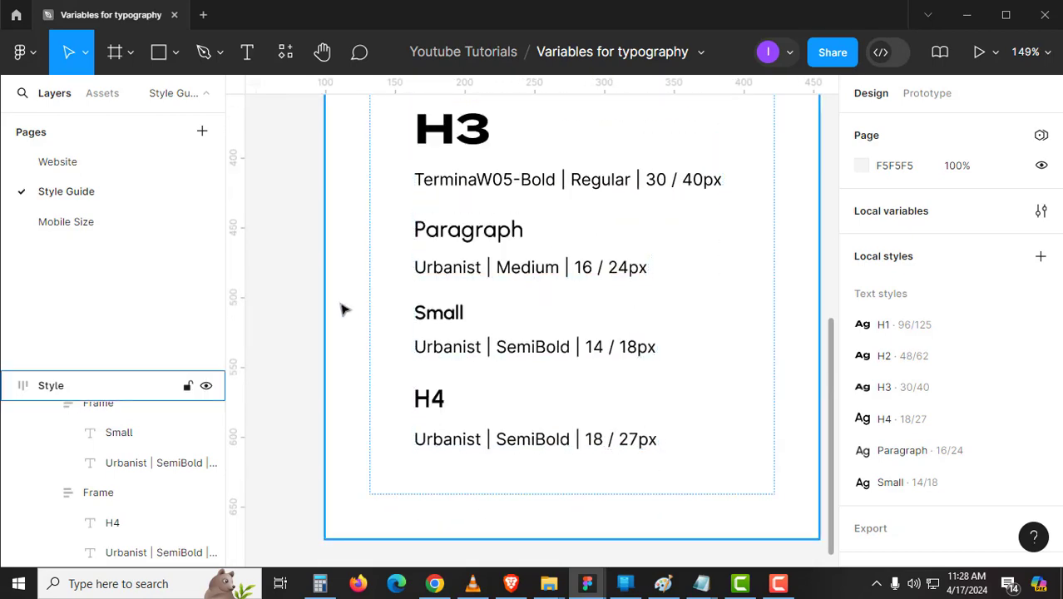
- Switch to VLC media player and play the clip on string and number variable types, pausing partway before resuming
click(470, 585)
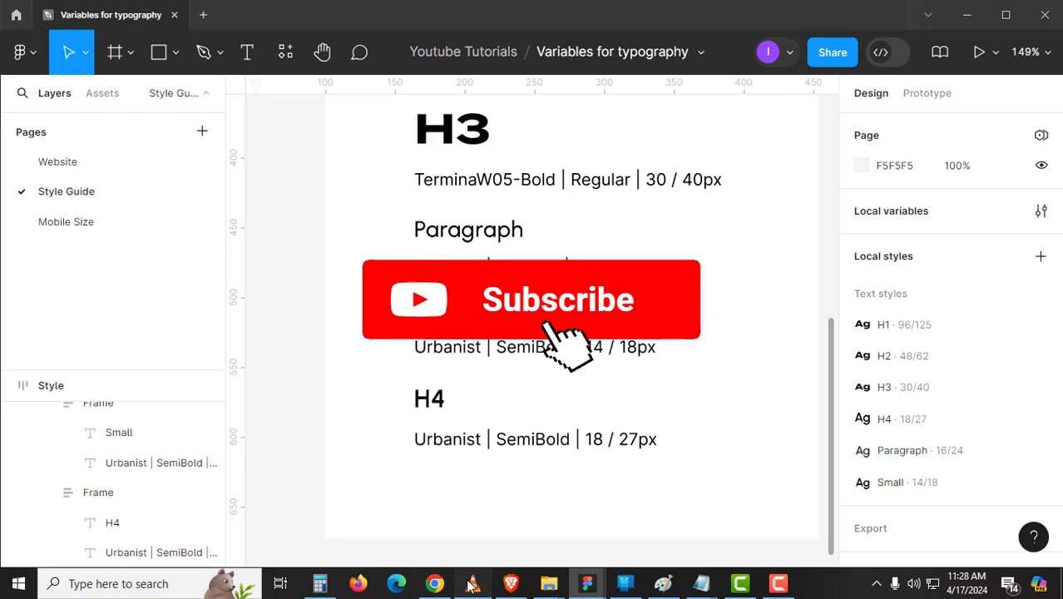
click(238, 586)
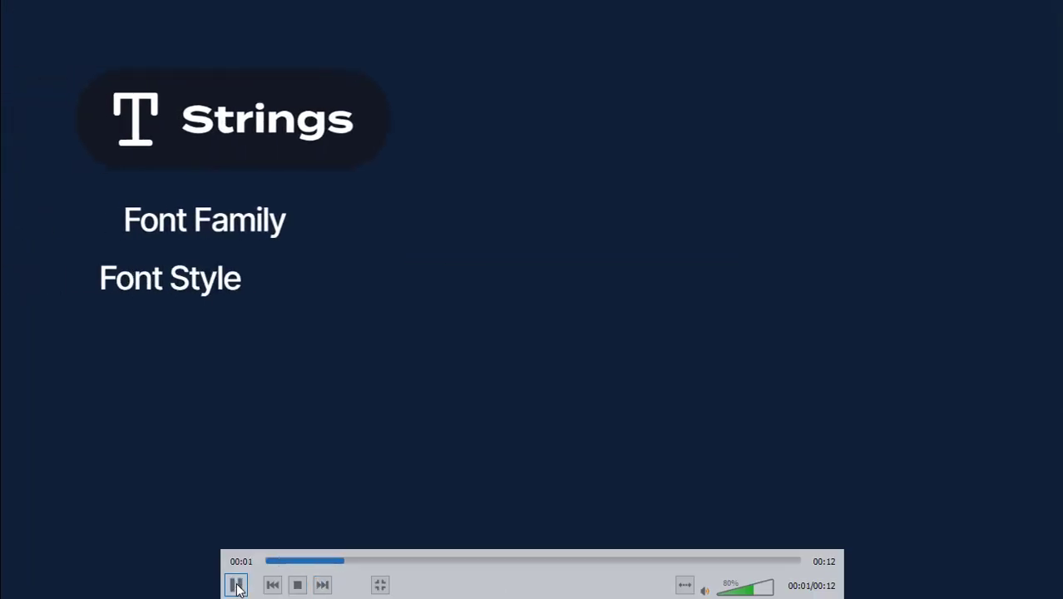
click(237, 585)
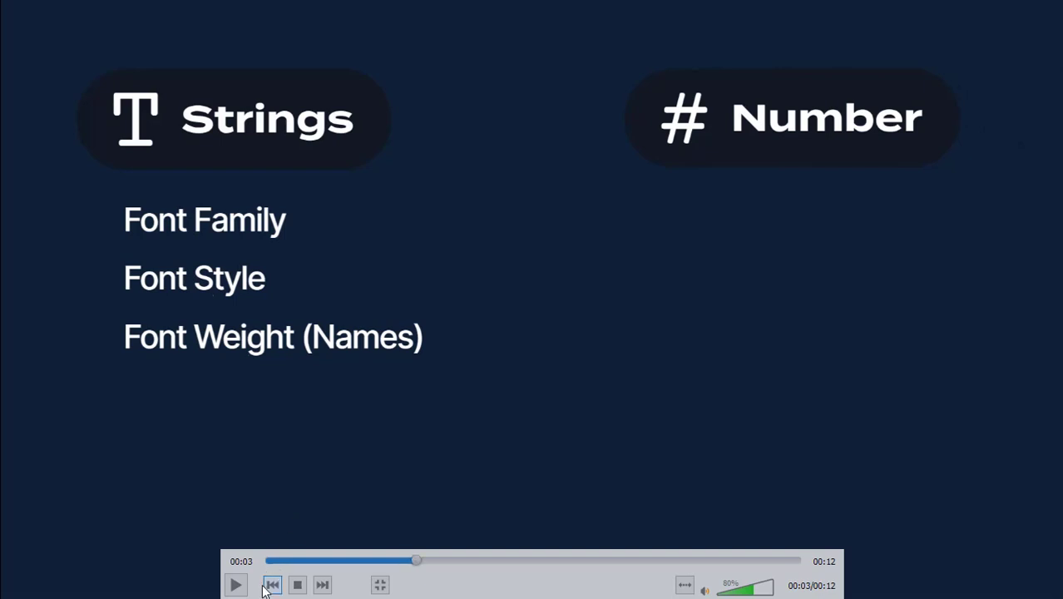
click(236, 585)
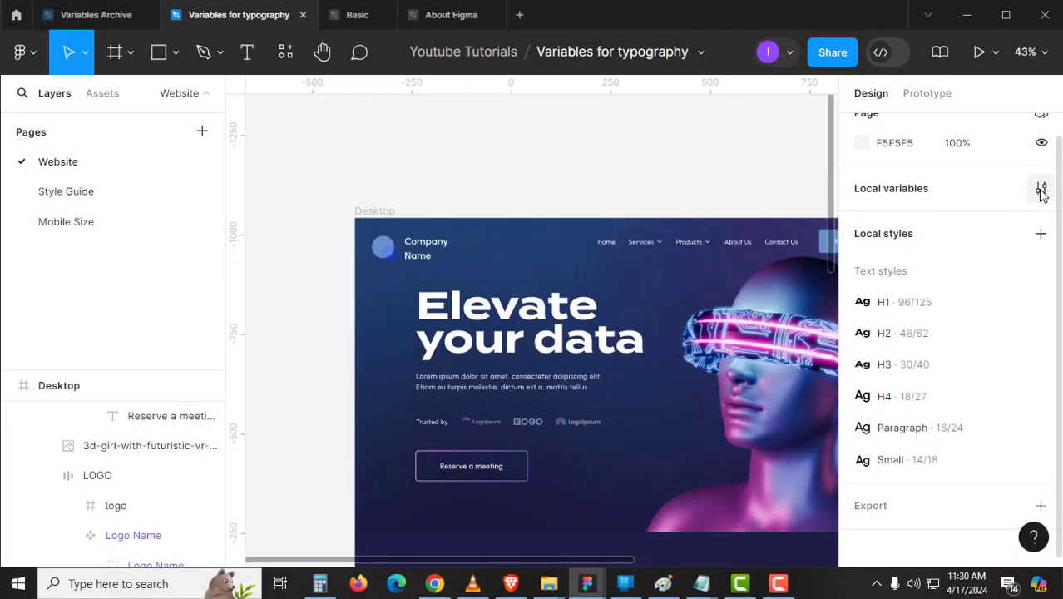
- Create a new local variable collection named Typography
click(1041, 190)
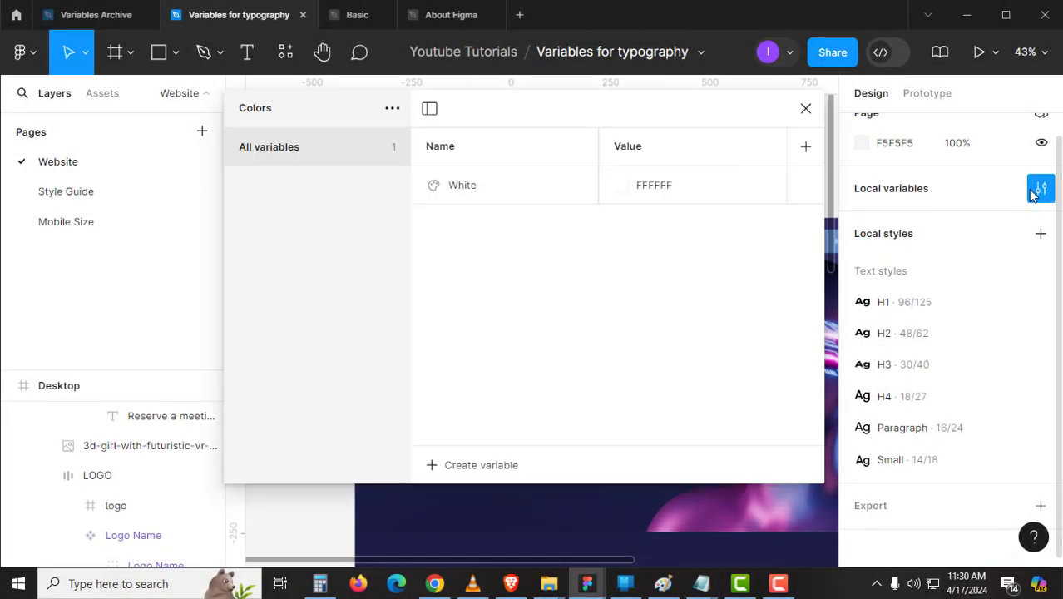
click(388, 110)
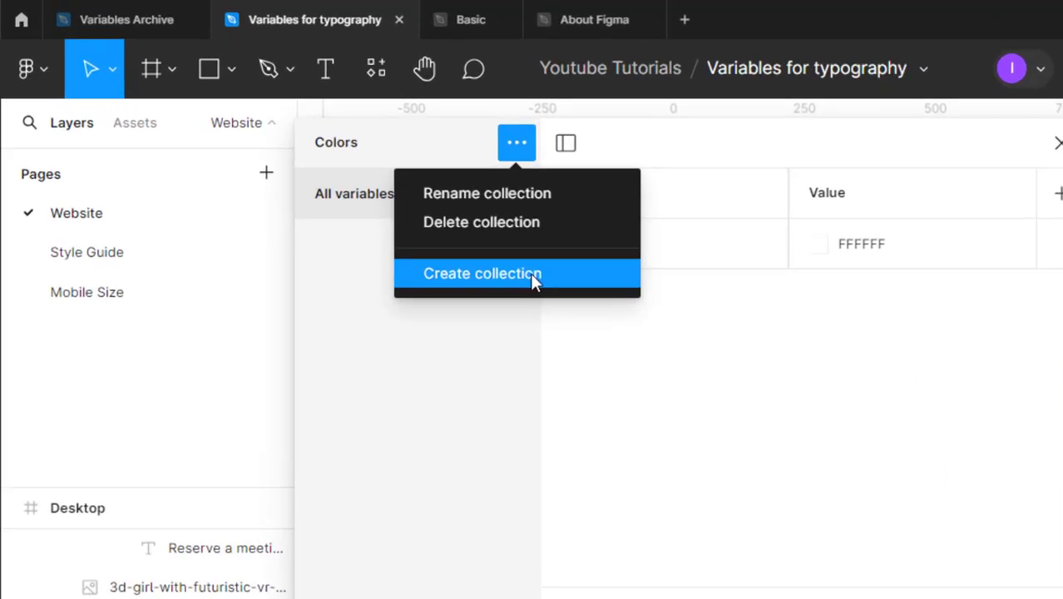
click(406, 214)
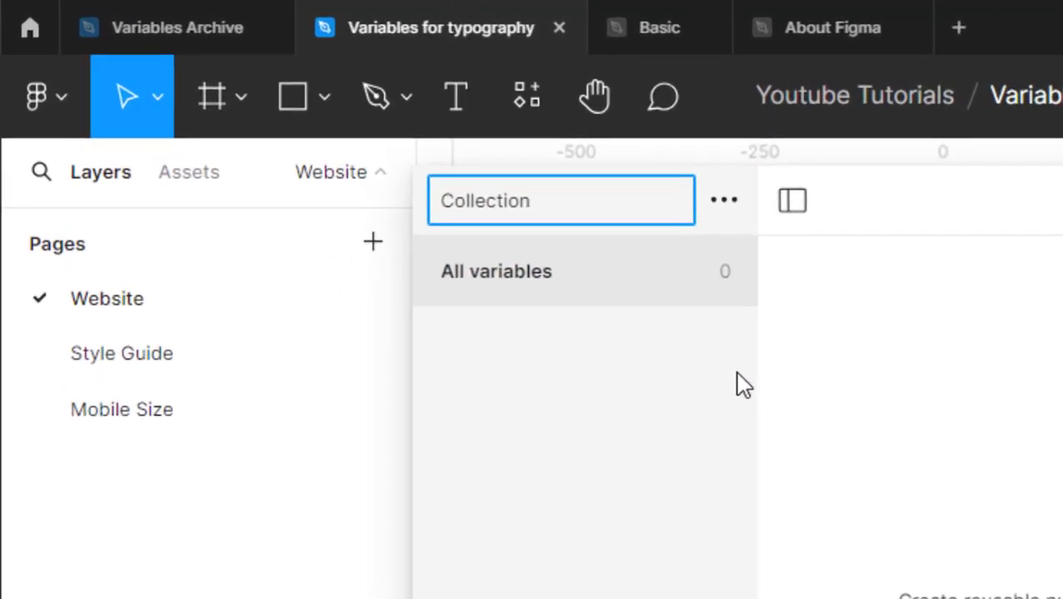
text(Typography)
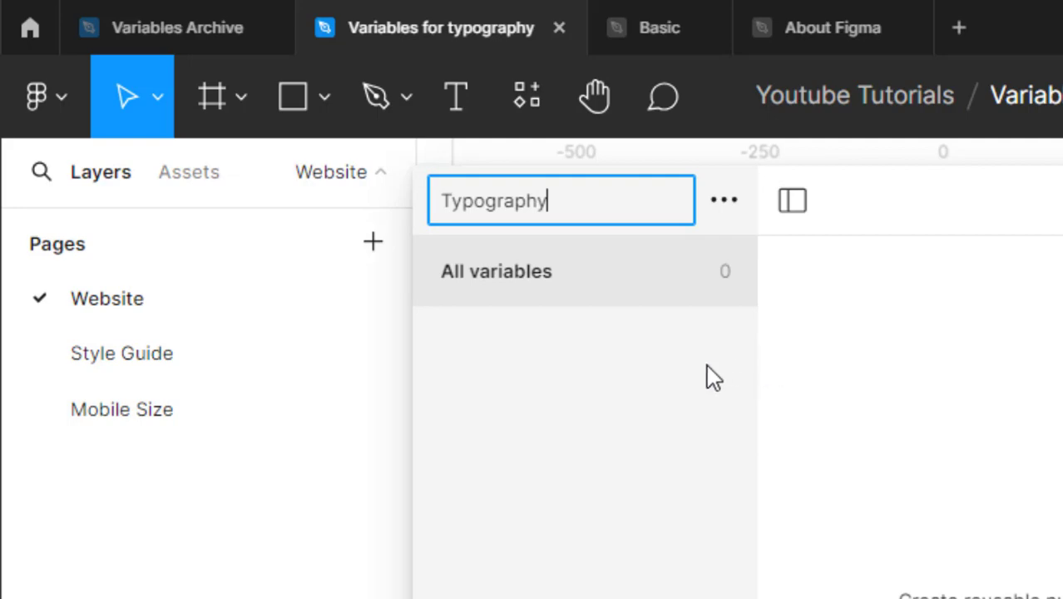
key(Return)
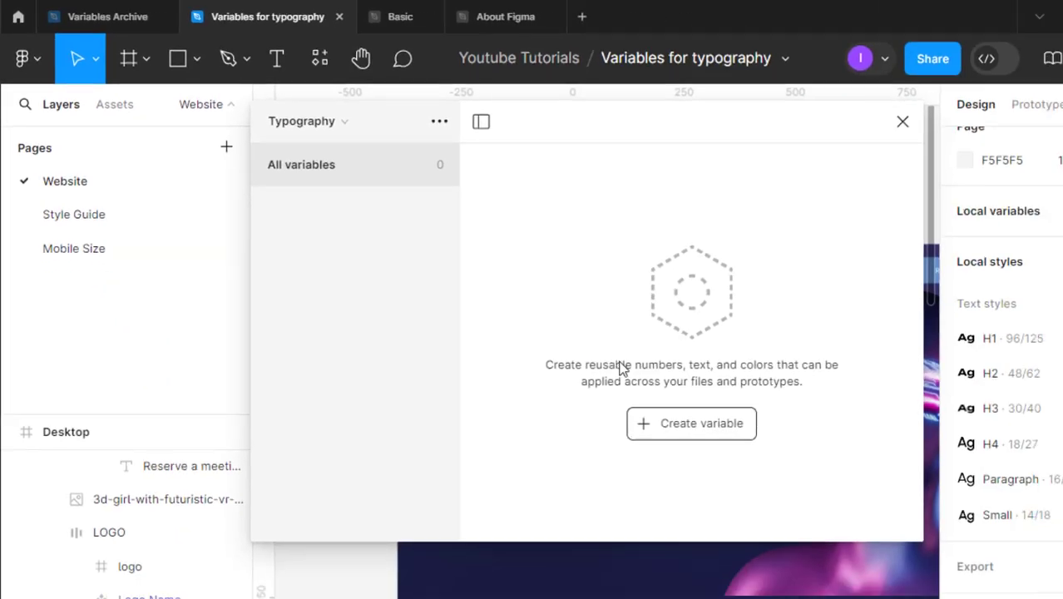
- Add a string variable named font/family/title to the Typography collection
click(600, 371)
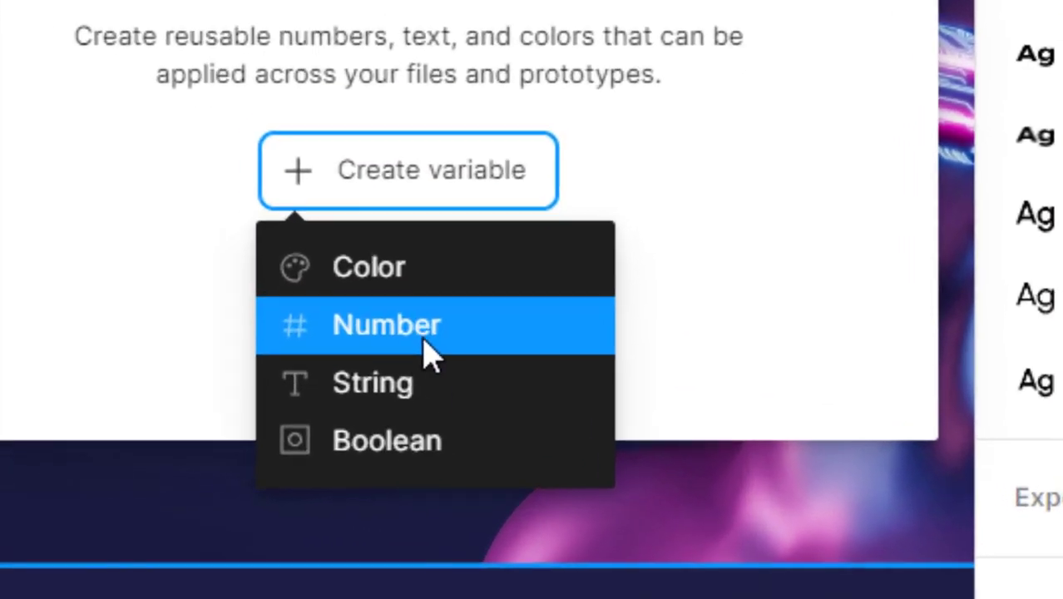
click(582, 444)
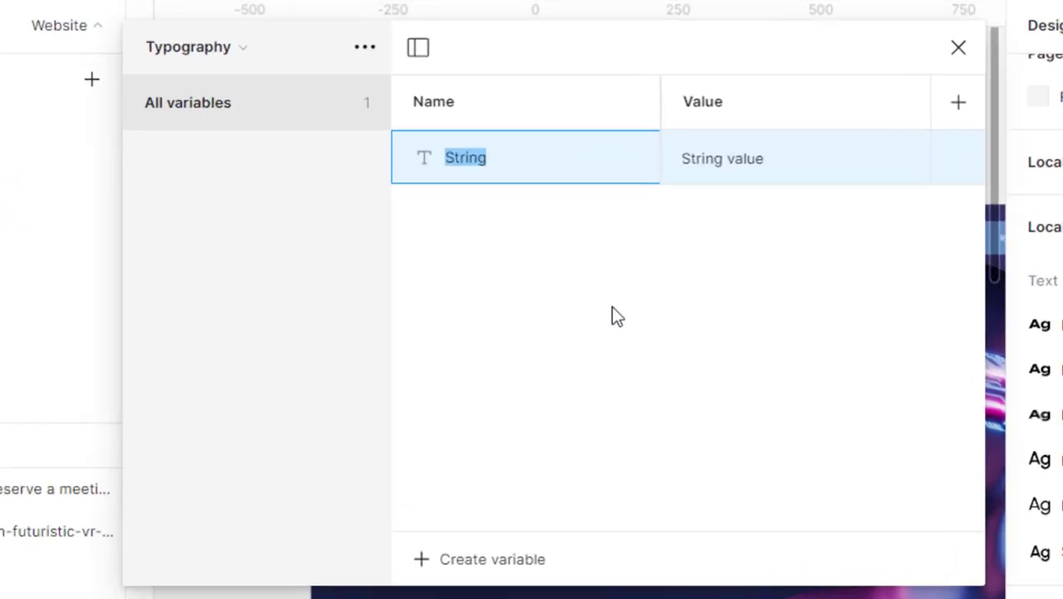
text(font/family)
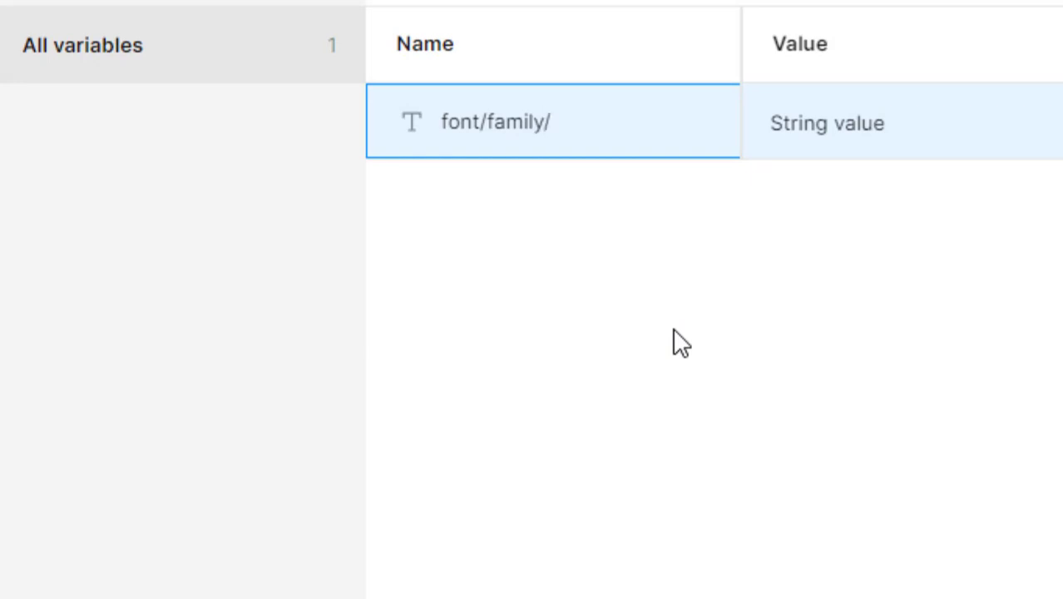
text(/title)
key(Return)
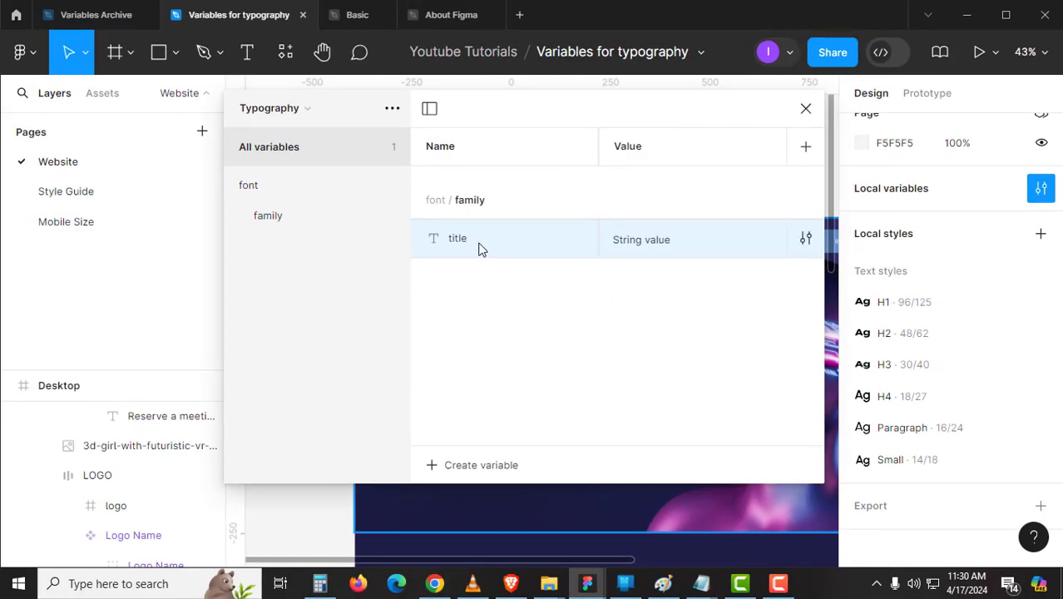
- Open the Style Guide page and move the variables window clear of the text styles to review their font families
click(150, 201)
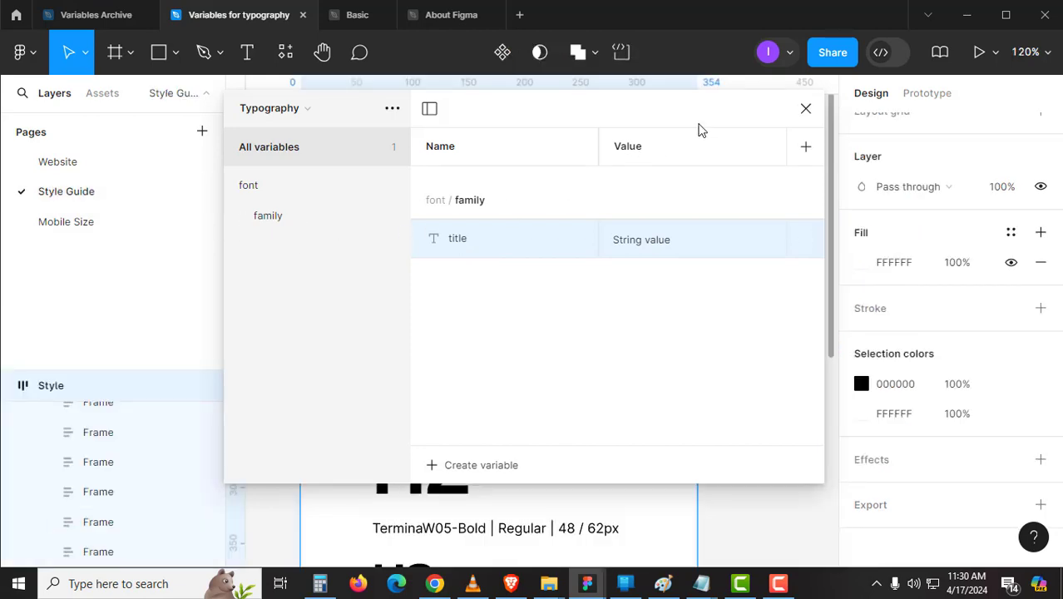
drag(699, 129, 743, 536)
scroll(738, 358, down, 3)
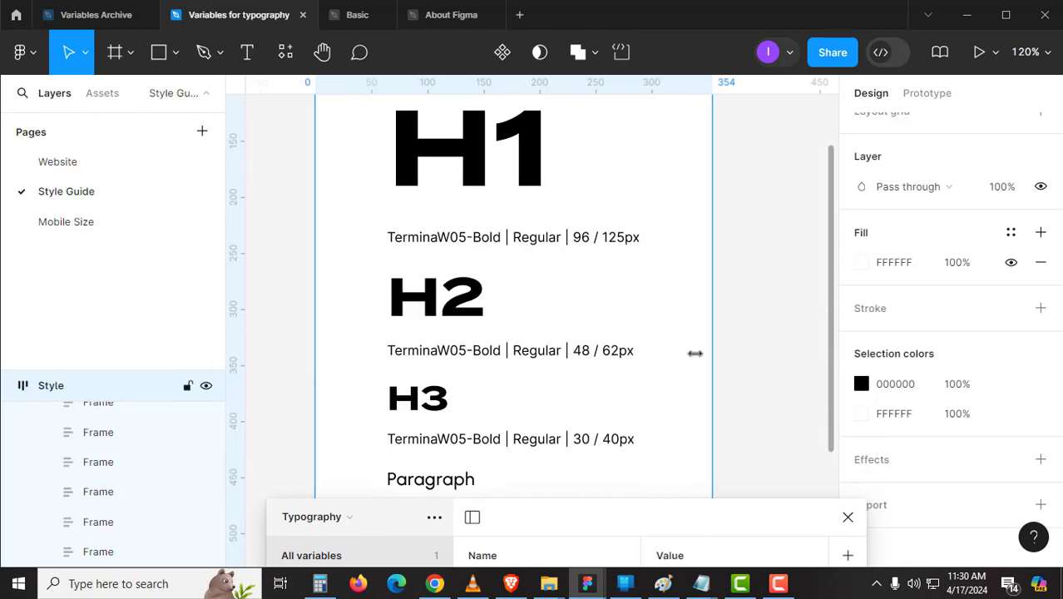
scroll(696, 324, down, 2)
scroll(454, 312, up, 3)
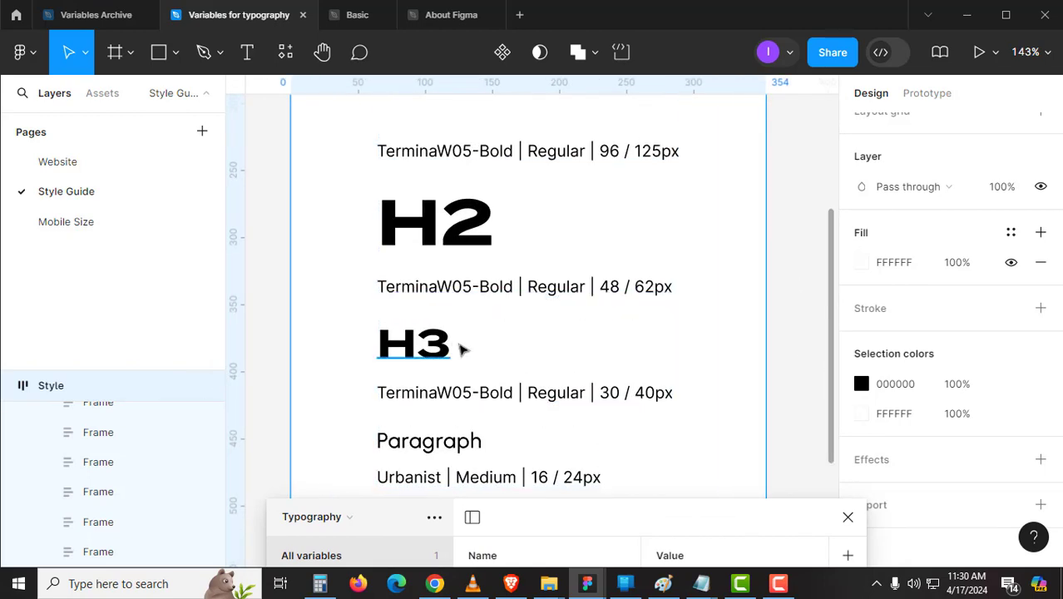
scroll(464, 311, down, 2)
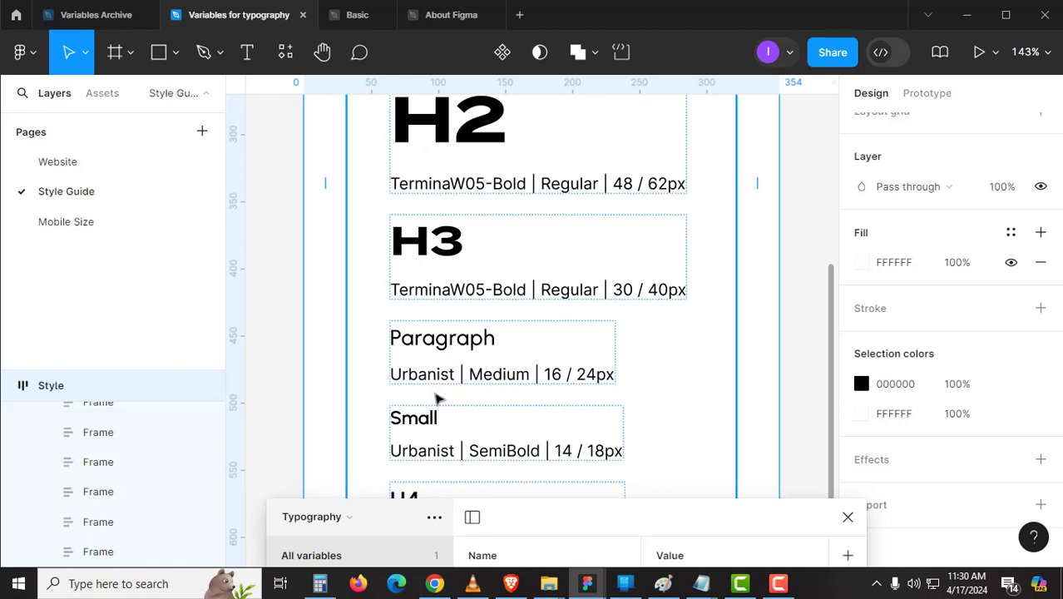
scroll(438, 381, up, 2)
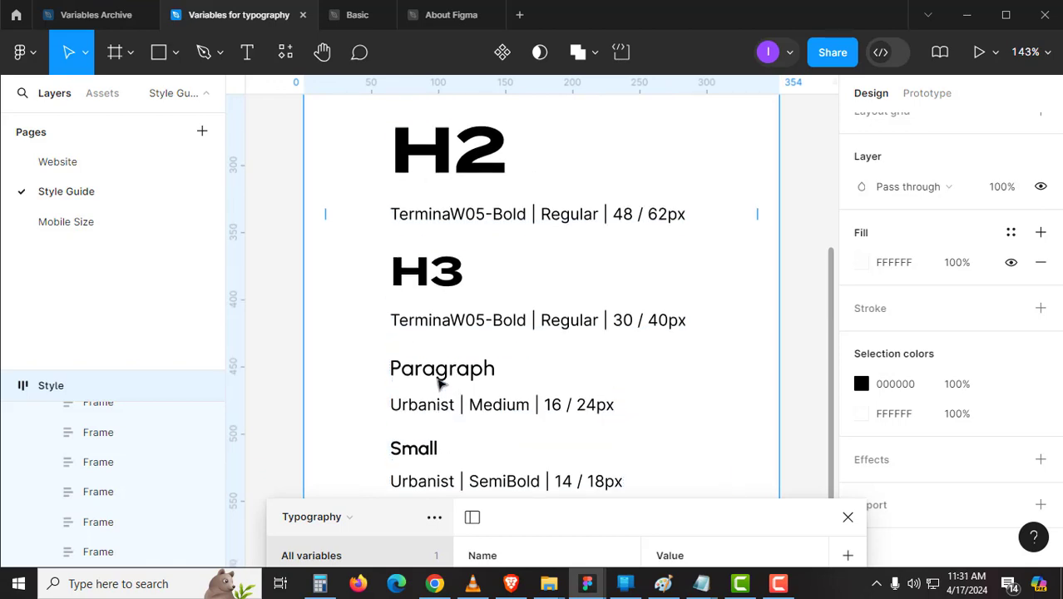
scroll(514, 263, up, 2)
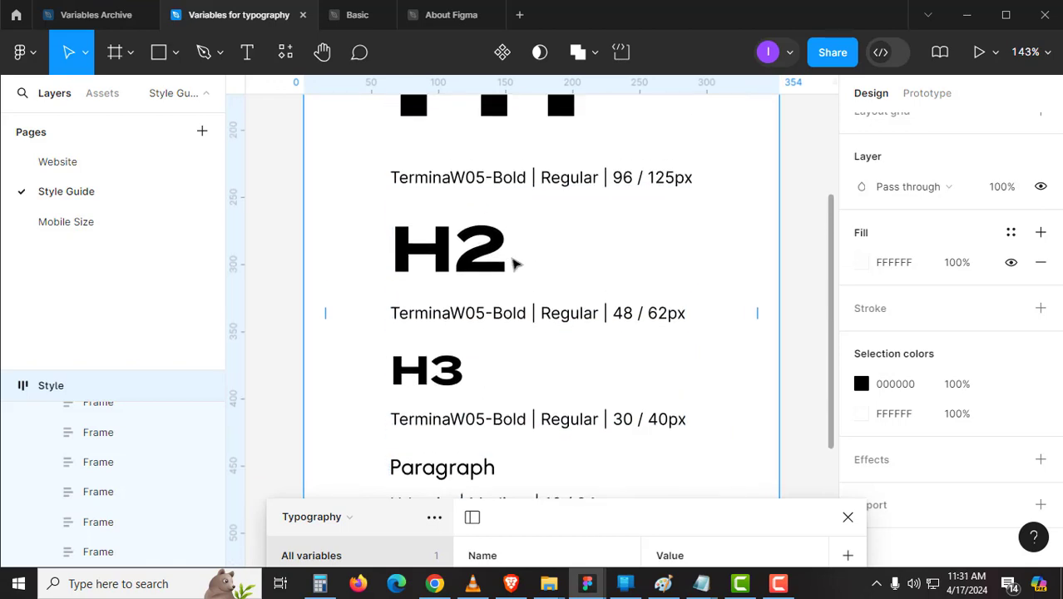
- Copy the font name TerminaW05-Bold from the H1 description and paste it as the title variable's value
click(514, 209)
double_click(513, 204)
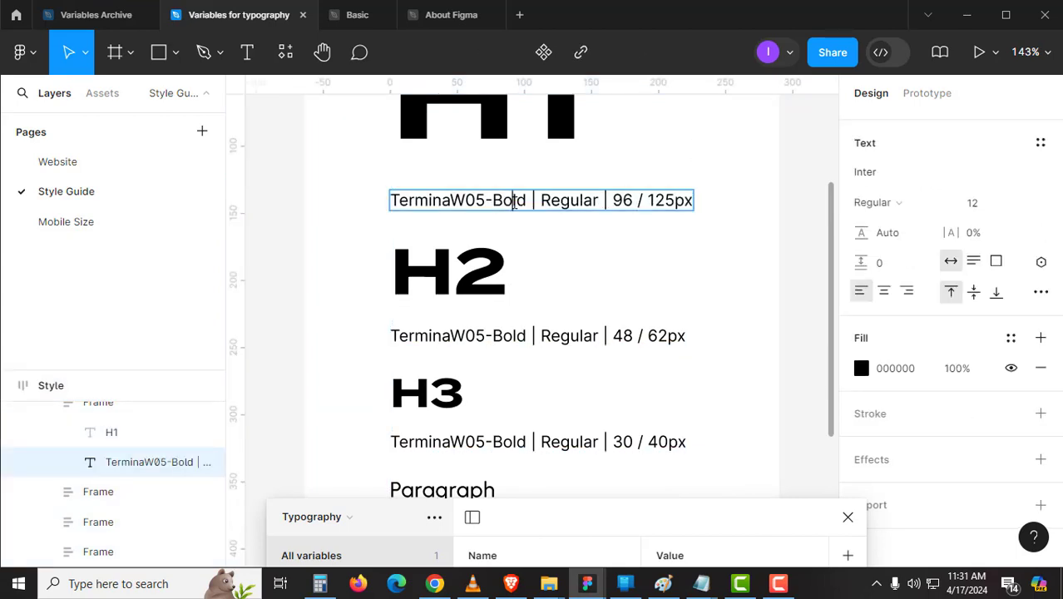
drag(527, 202, 375, 200)
key(ctrl+c)
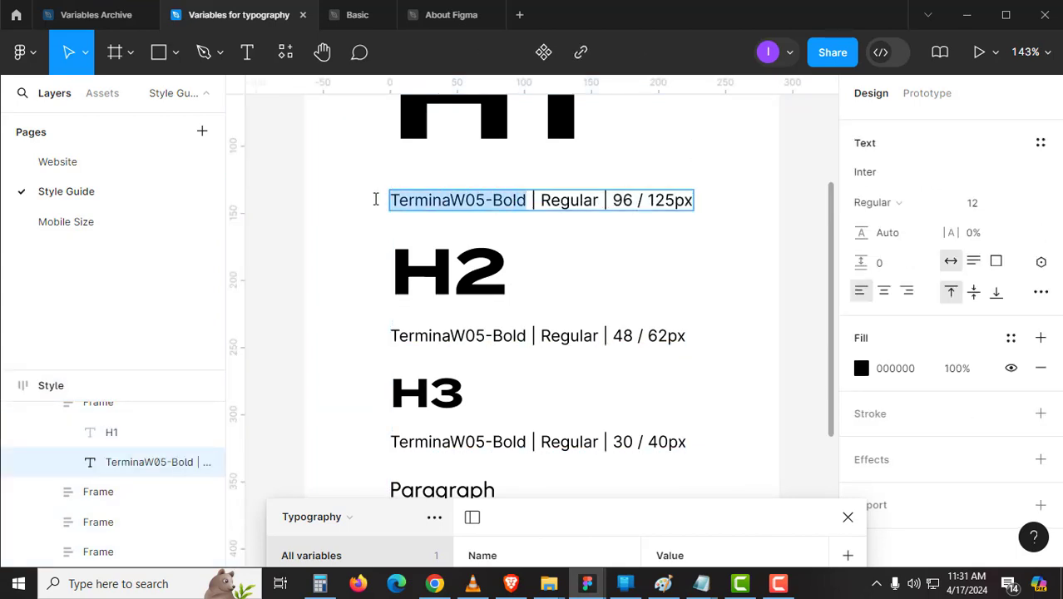
drag(588, 522, 612, 212)
double_click(707, 364)
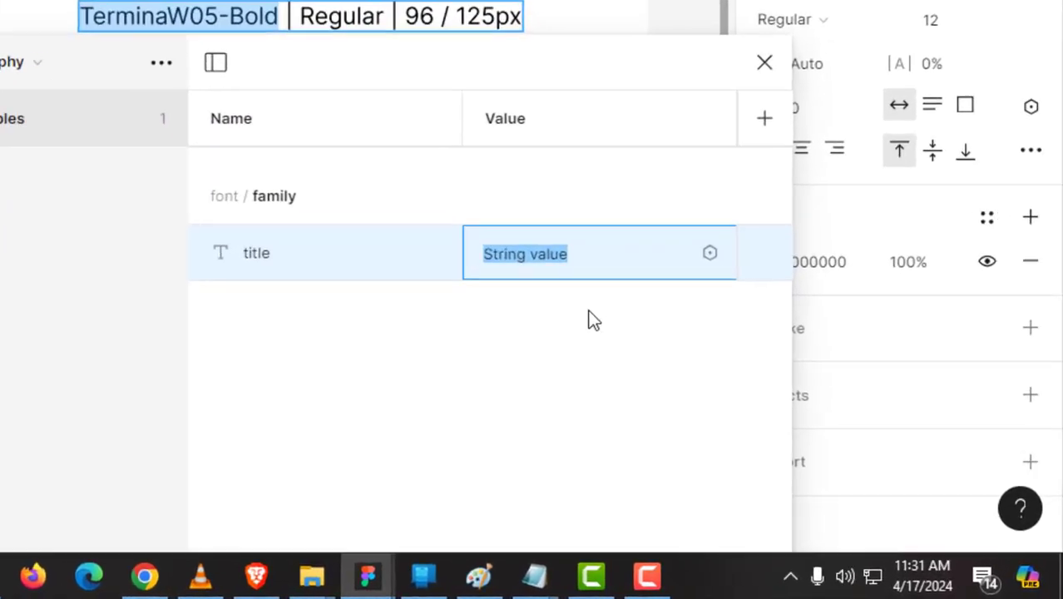
key(ctrl+v)
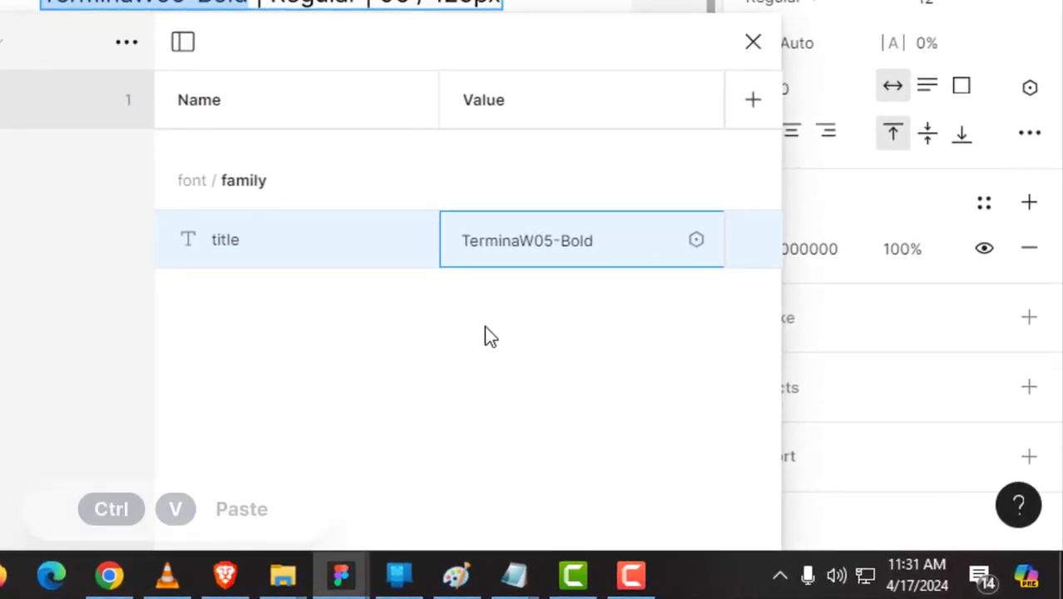
click(656, 411)
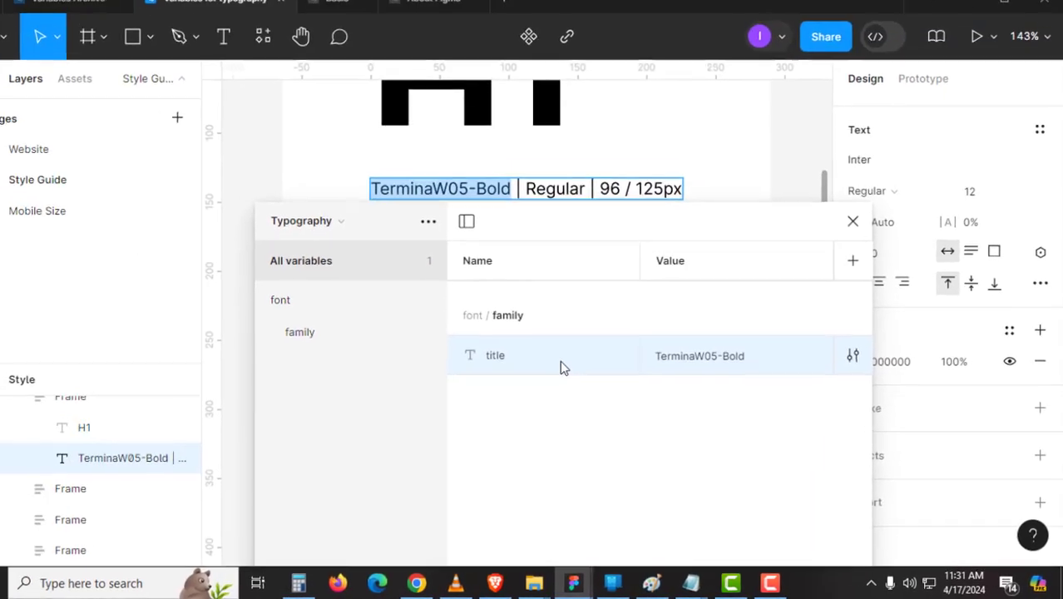
- Duplicate the title variable in the font/family group and name the copy body
key(ctrl+d)
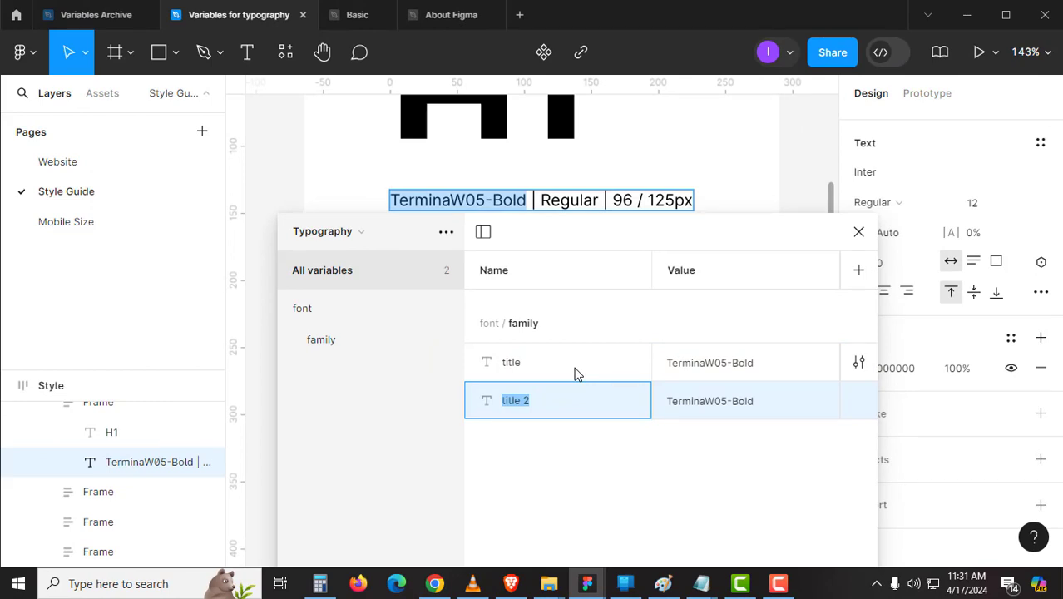
text(body)
key(Return)
- Copy the font name Urbanist from the Paragraph style's description and paste it as the body variable's value
drag(612, 239, 654, 431)
scroll(566, 312, down, 5)
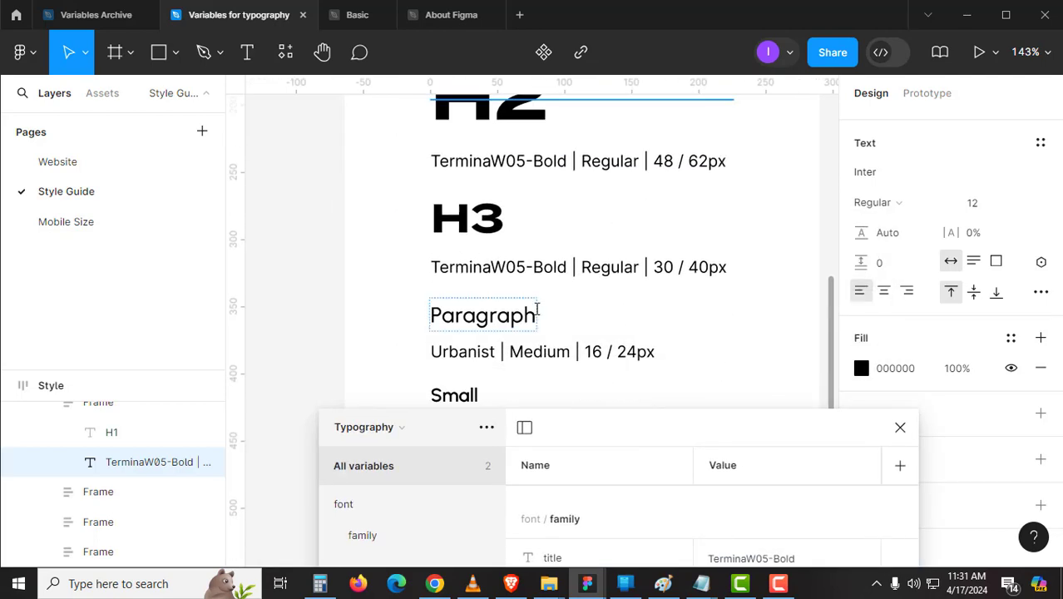
double_click(504, 315)
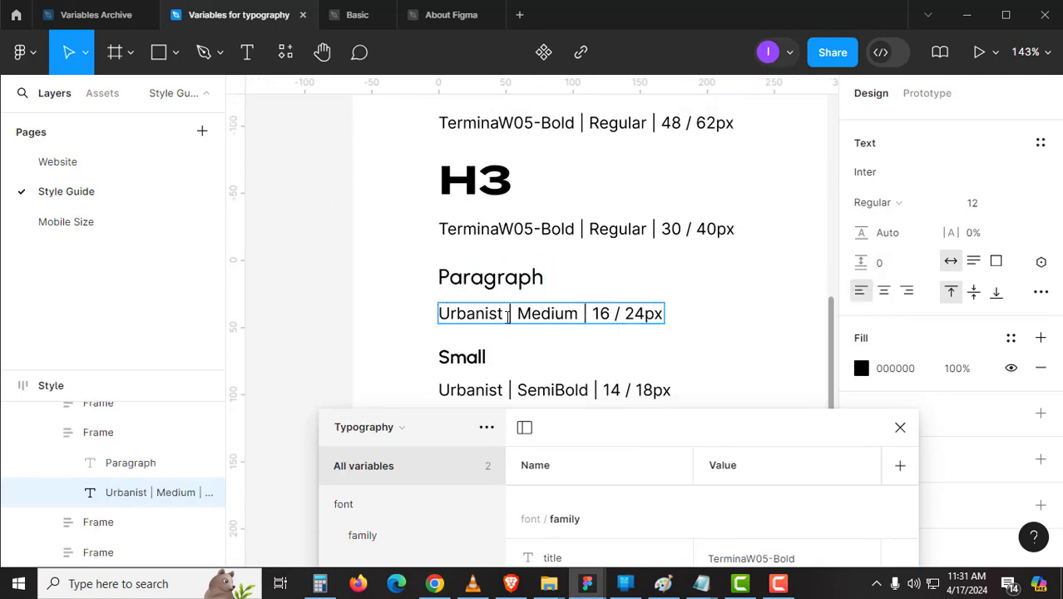
drag(503, 315, 382, 313)
click(489, 315)
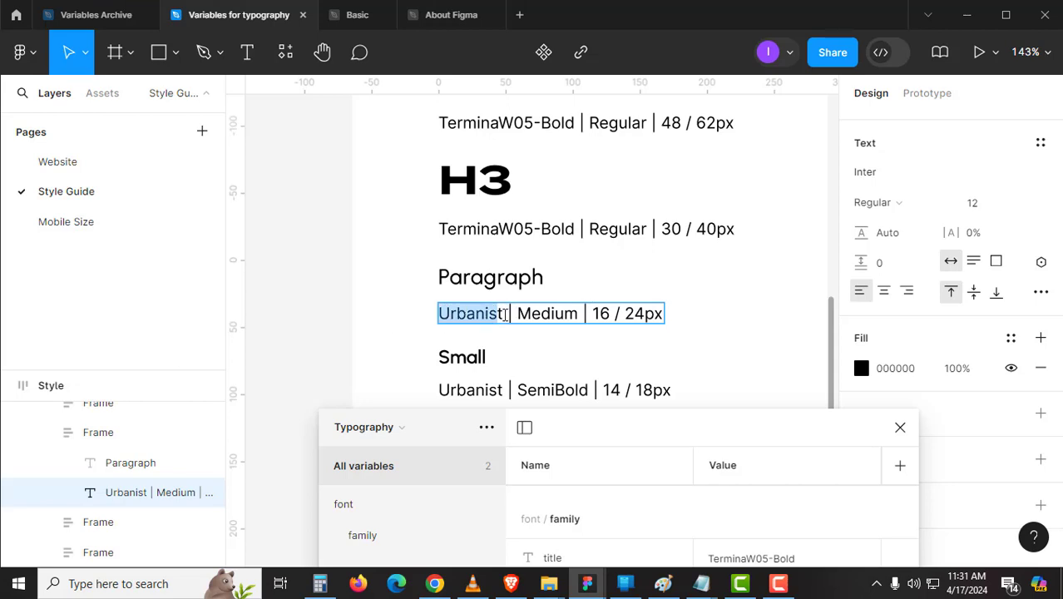
drag(505, 314, 434, 314)
key(ctrl+c)
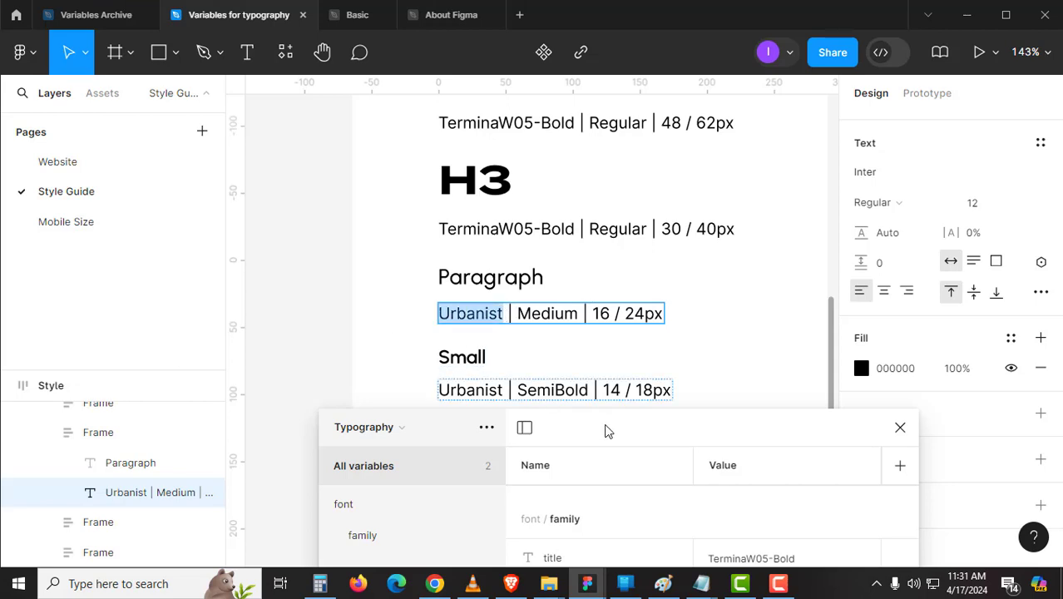
drag(607, 431, 615, 290)
click(776, 464)
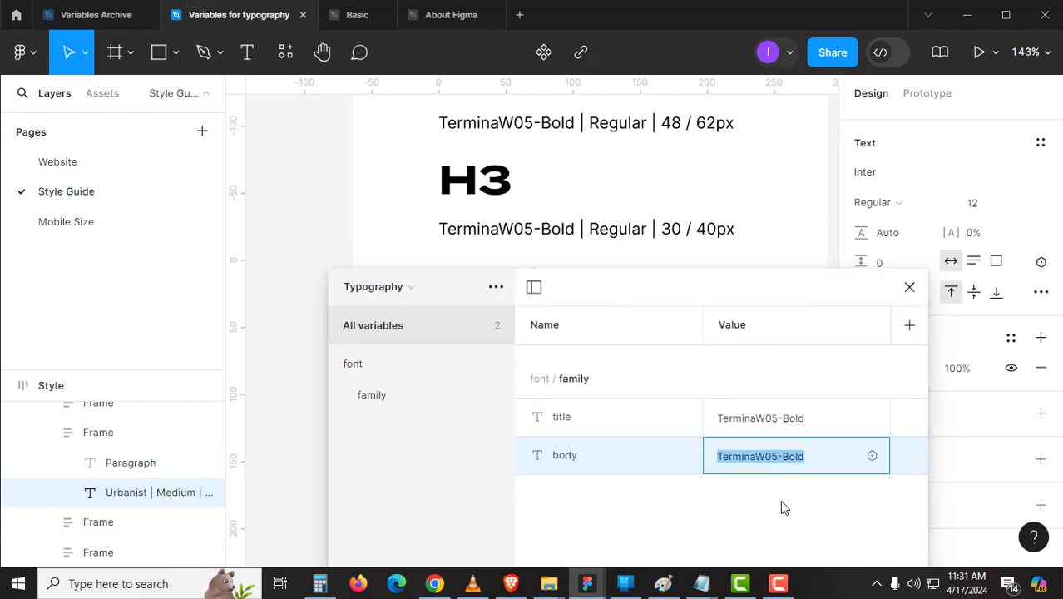
key(ctrl+v)
key(Return)
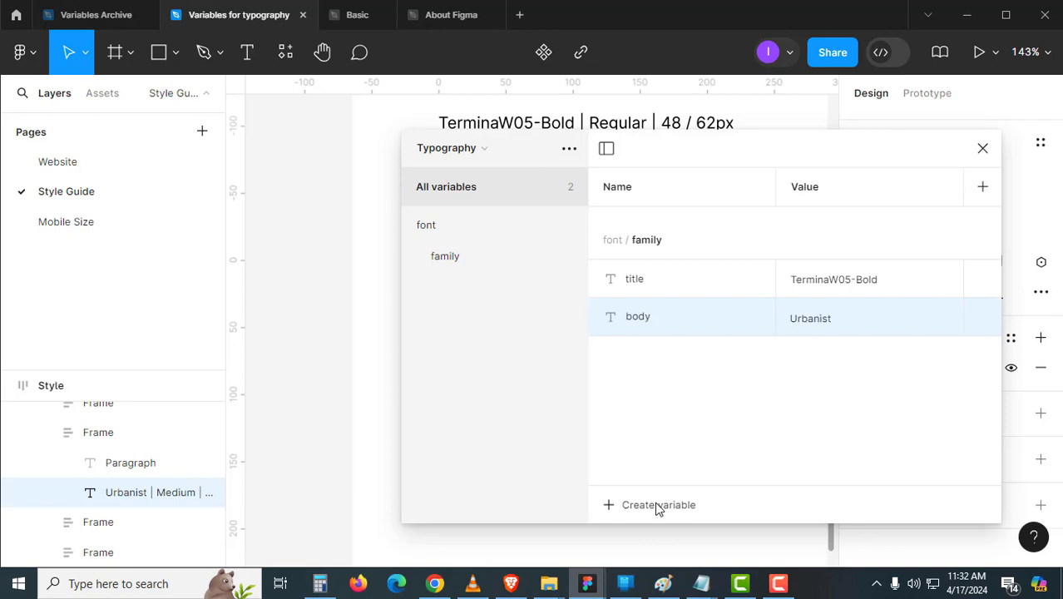
- Add a string variable named font/weight/Regular to the Typography collection
click(657, 505)
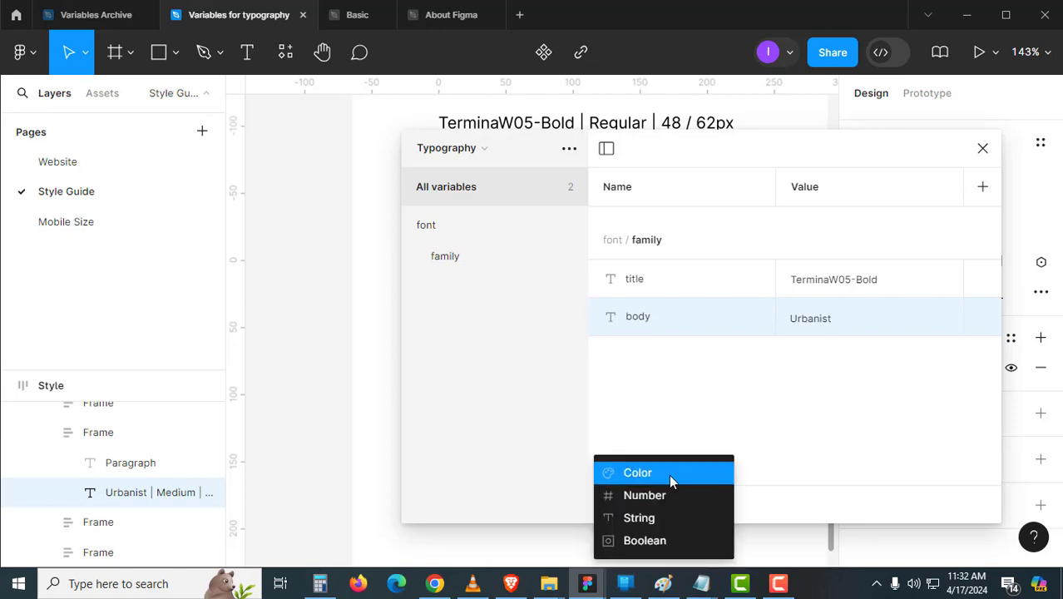
click(663, 518)
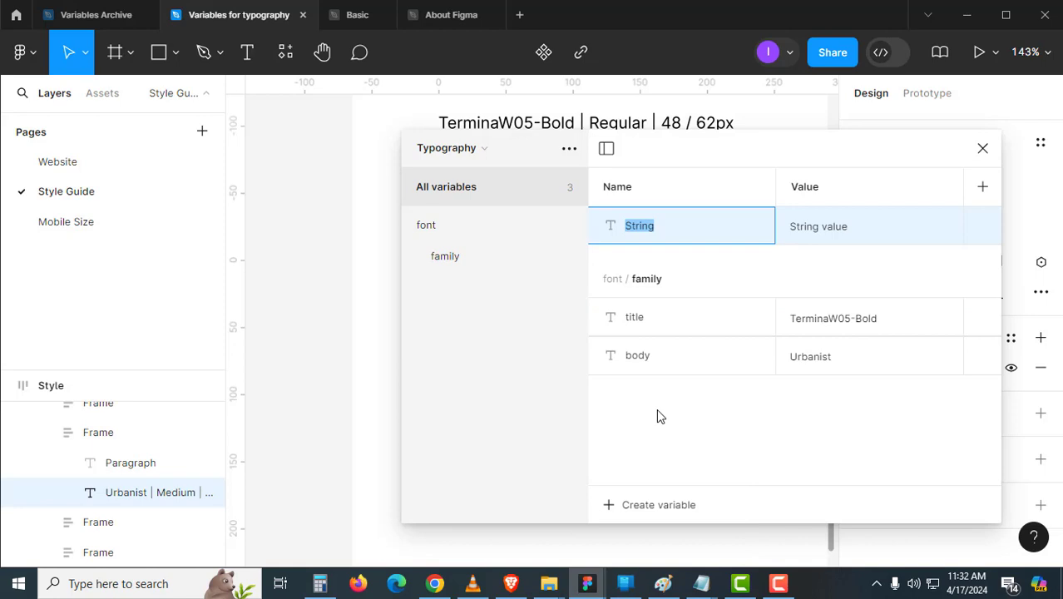
text(font)
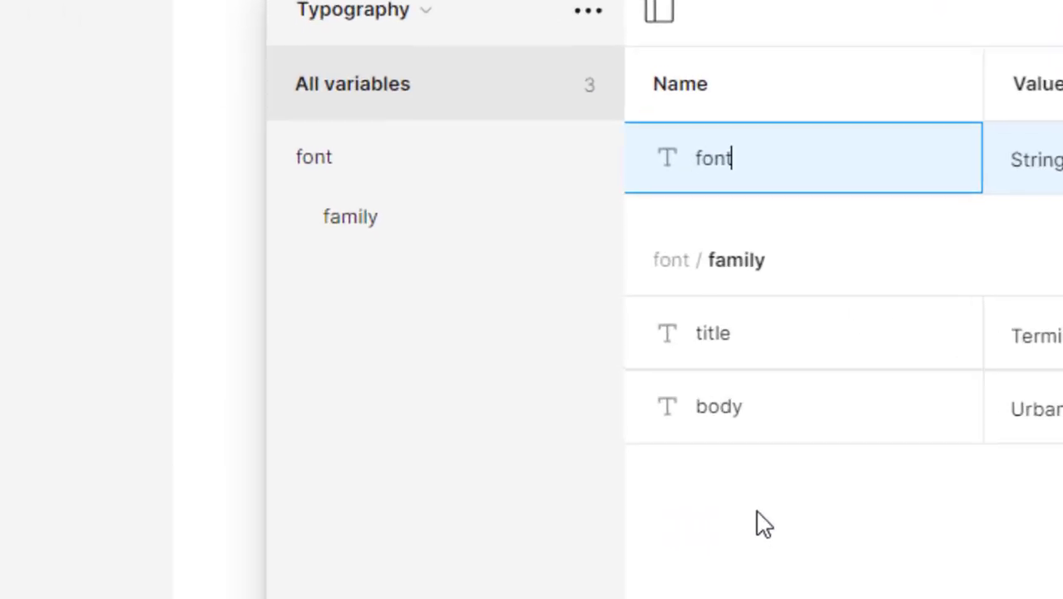
text(/weight)
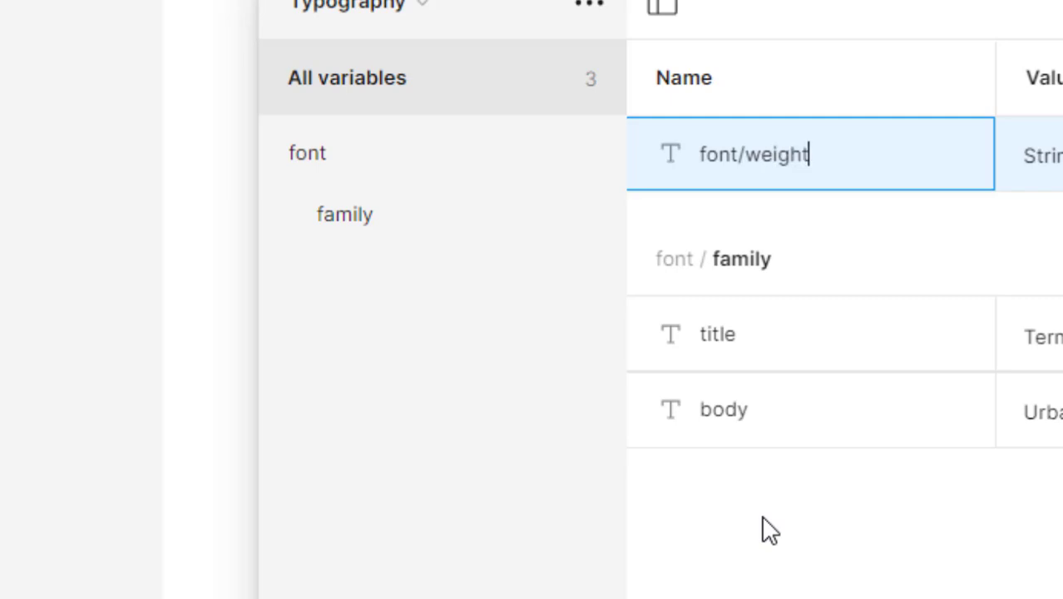
text(/regular)
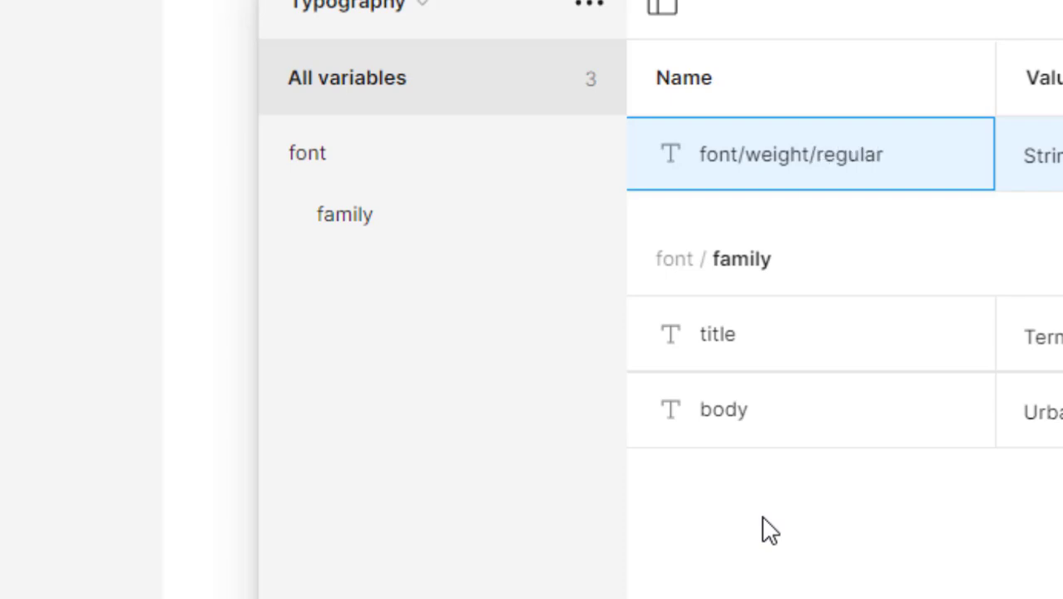
key(BackSpace)
key(BackSpace)
key(BackSpace)
key(BackSpace)
key(BackSpace)
text(Regu)
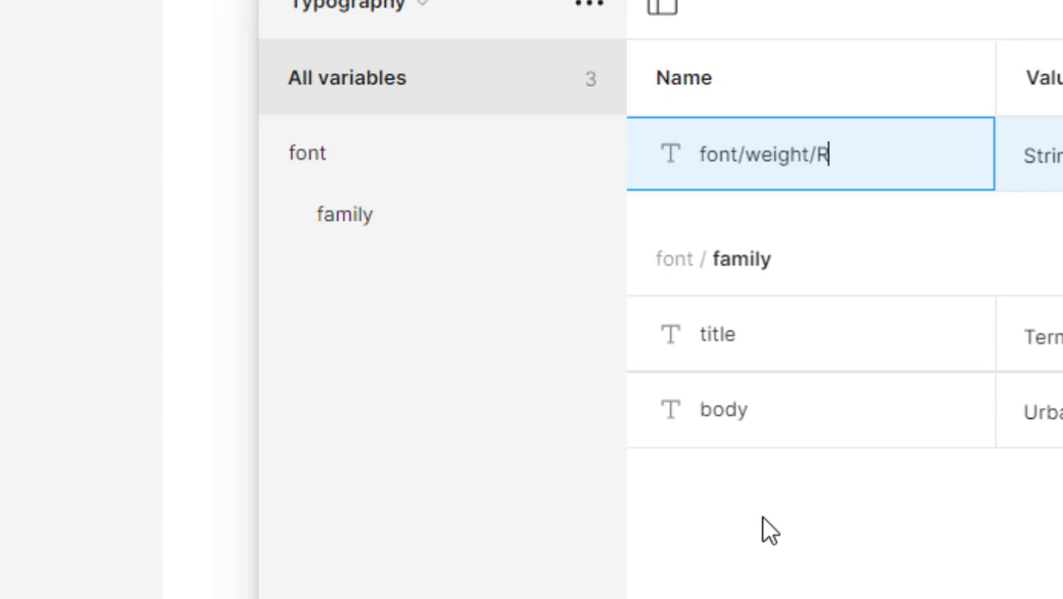
text(lar)
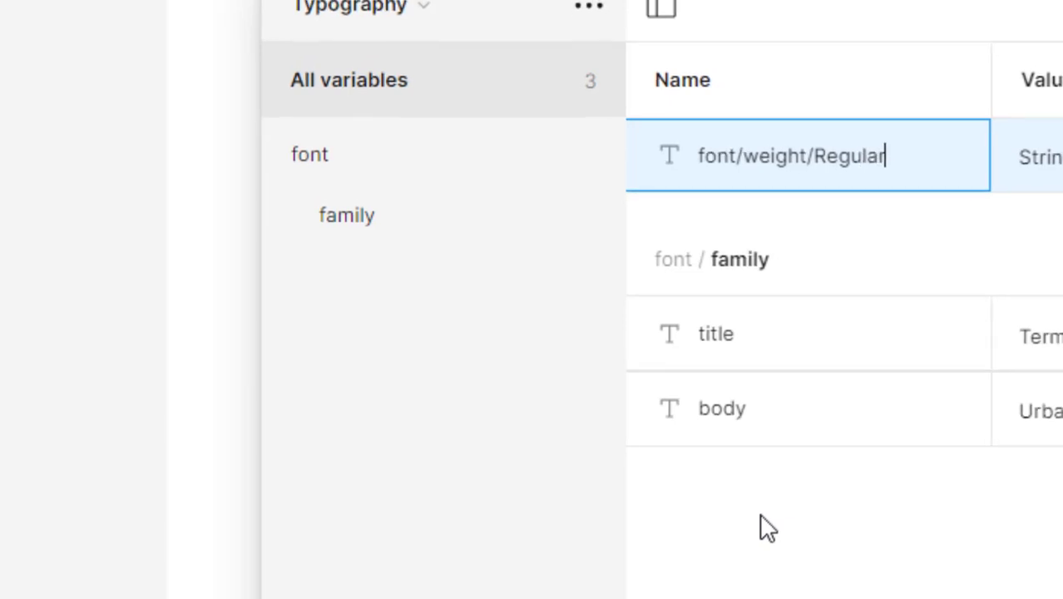
key(Return)
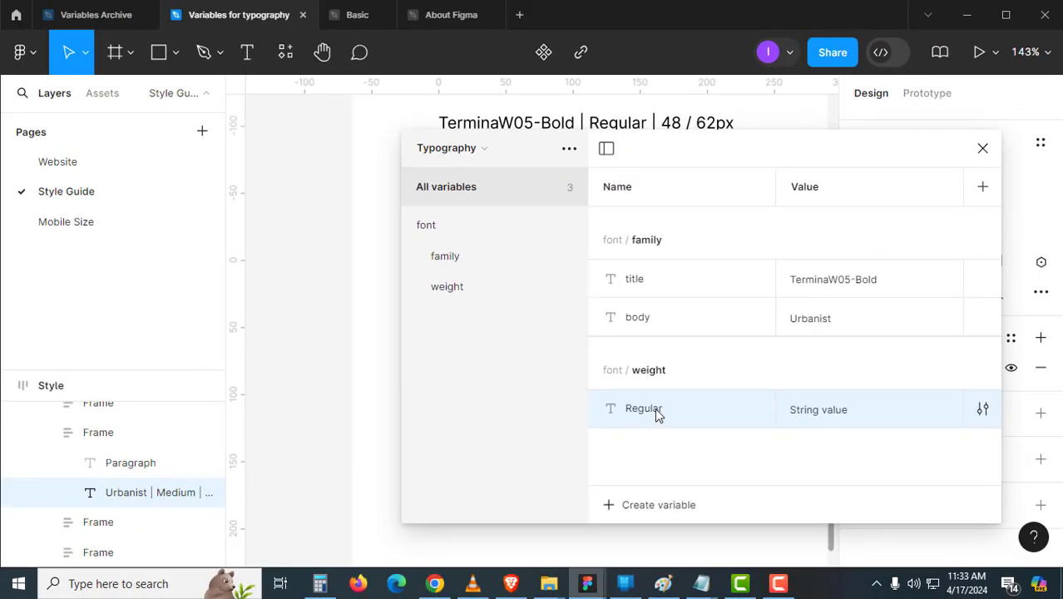
- Set the value of the Regular weight variable to Regular
click(829, 413)
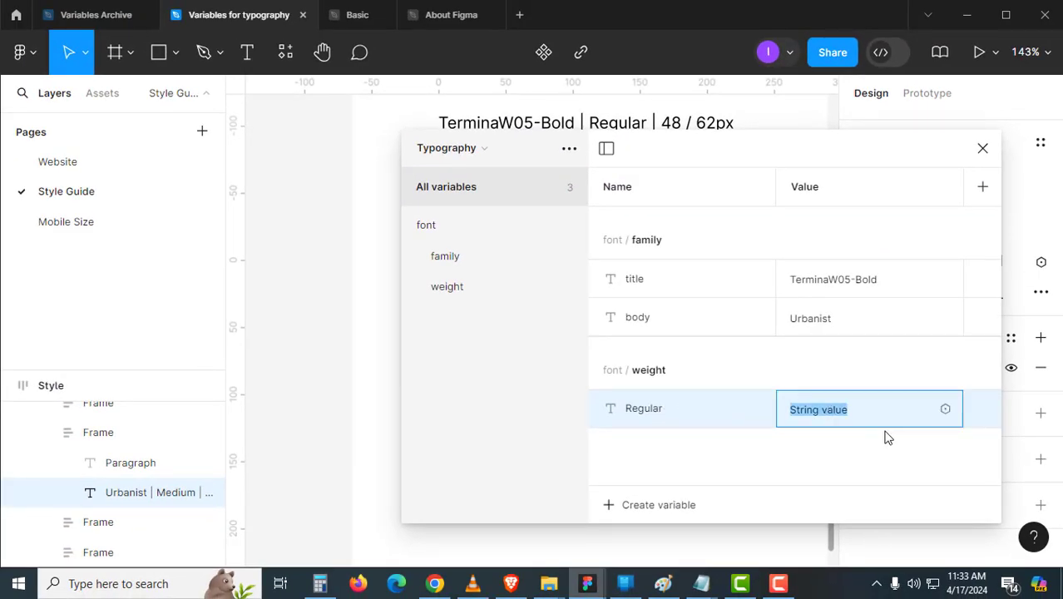
text(Regular)
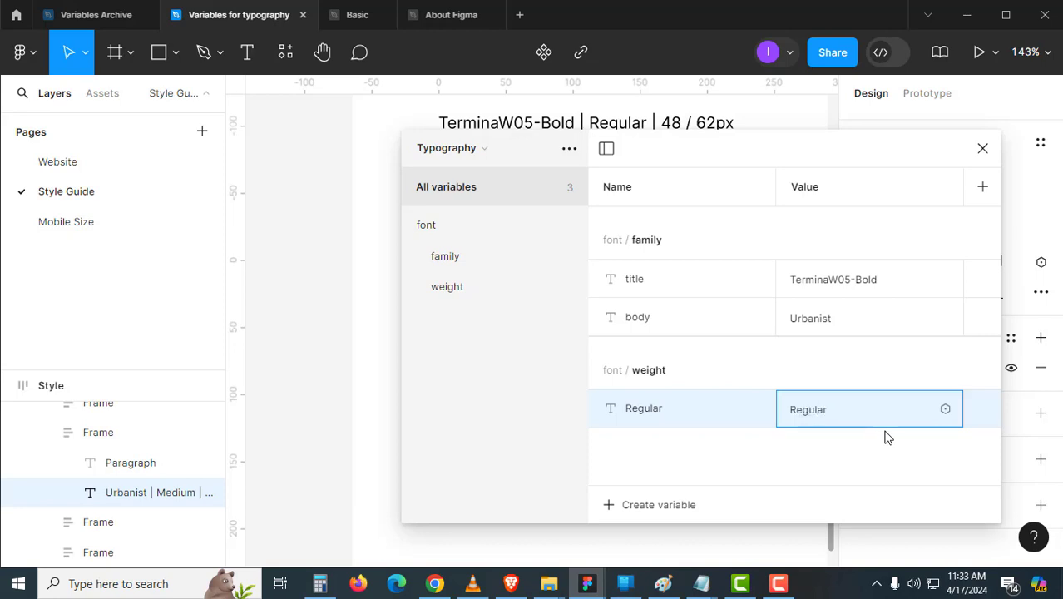
key(Return)
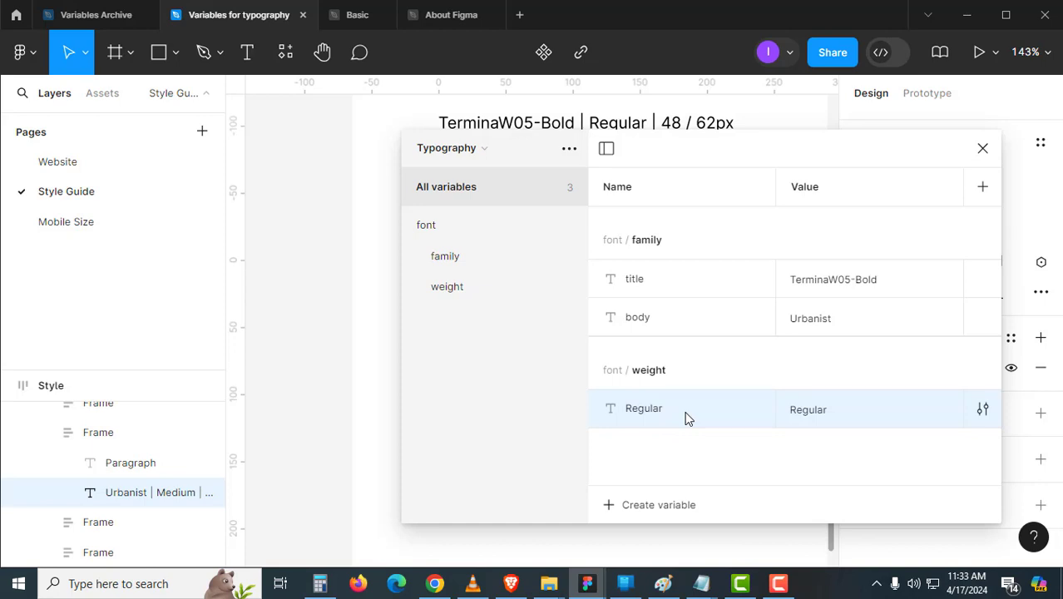
- Duplicate the Regular weight variable, name the copy Semi-Bold and set its value to Semi-Bold
key(ctrl+d)
text(Semi-Bold)
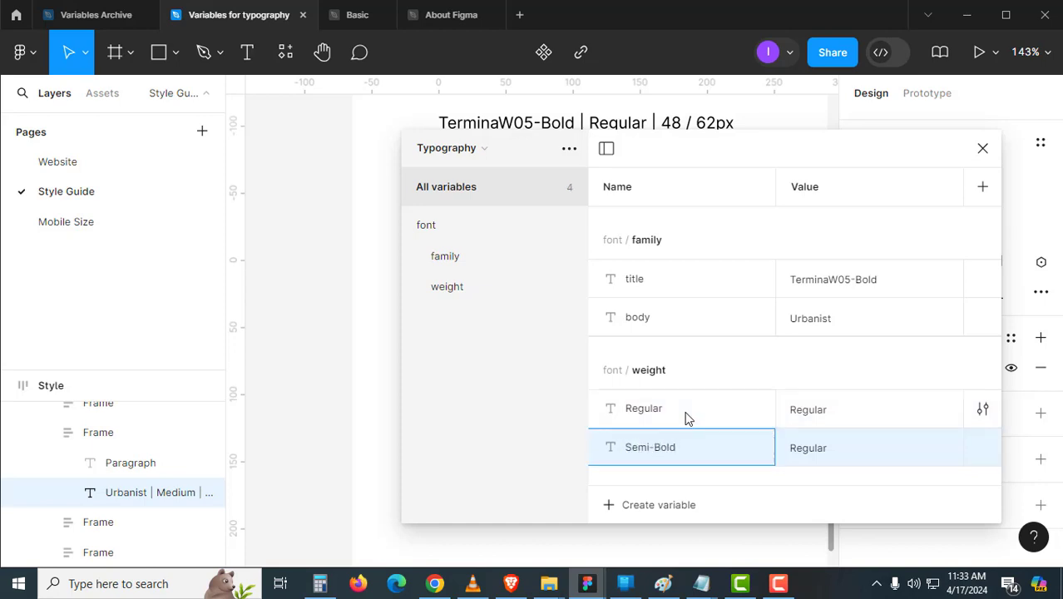
click(837, 445)
text(Semi-Bold)
key(Return)
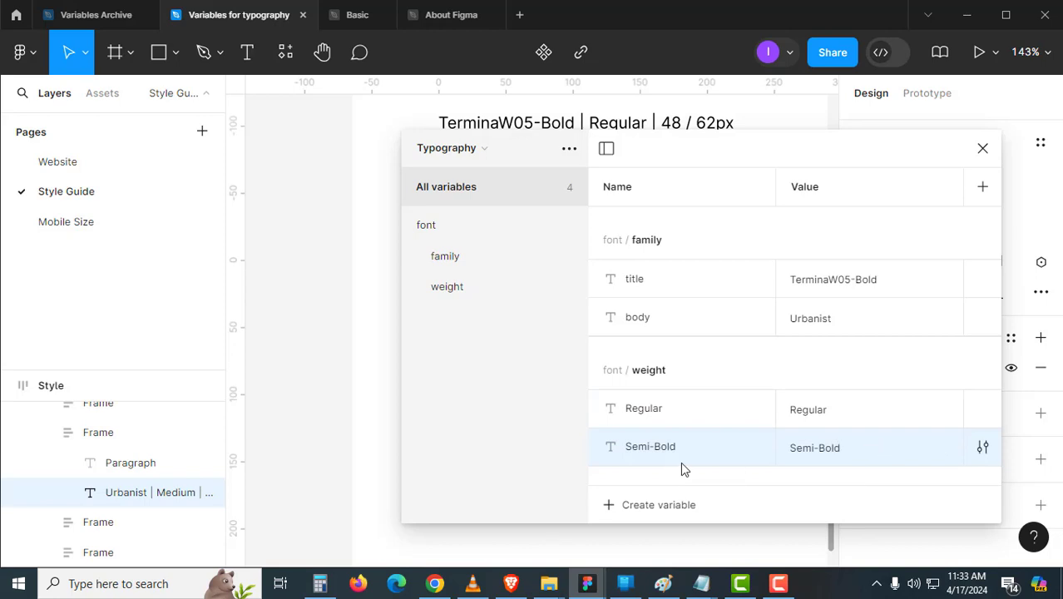
- Duplicate the Semi-Bold weight variable, name the copy Medium and set its value to Medium
key(ctrl+d)
text(Medium)
click(856, 457)
text(Medium)
key(Return)
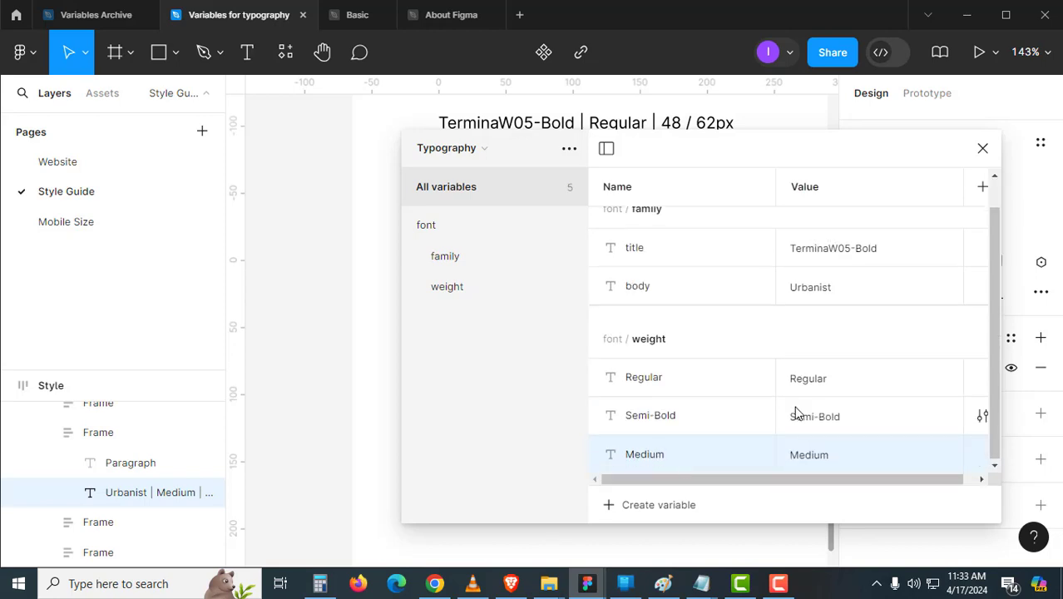
- Duplicate the Medium weight variable, name the copy Bold and set its value to Bold
key(ctrl+d)
text(Bold)
key(Tab)
text(Bold)
key(Return)
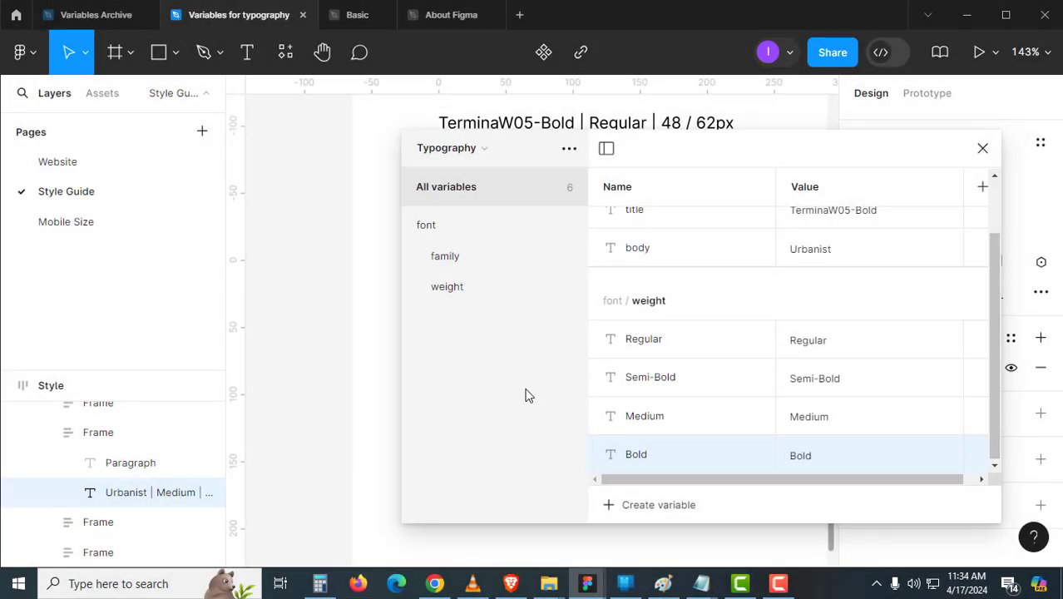
- Show the font group of the Typography collection and add a number variable to the collection
click(459, 236)
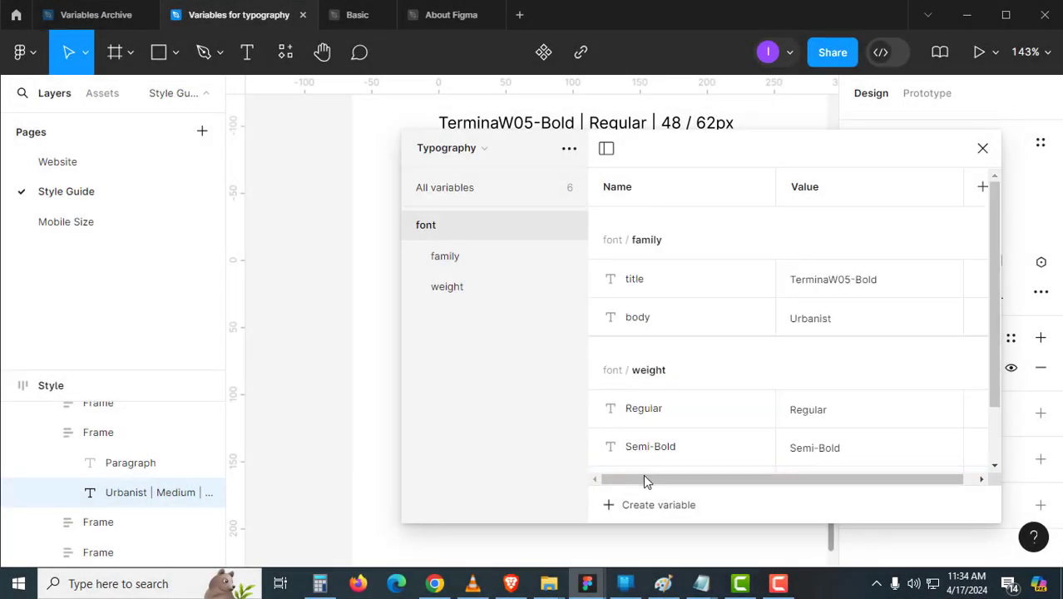
click(646, 506)
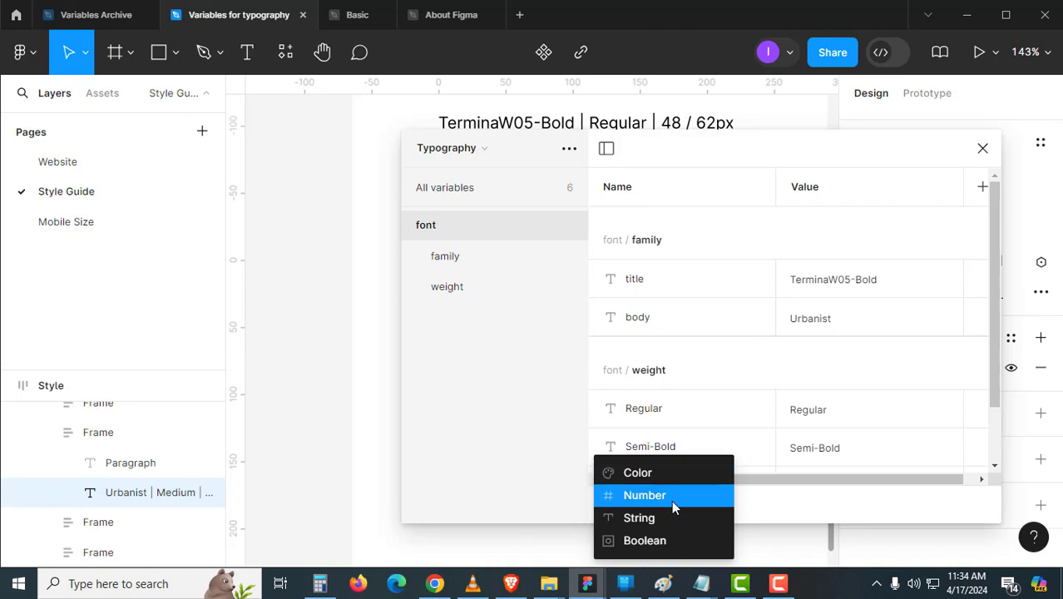
click(673, 499)
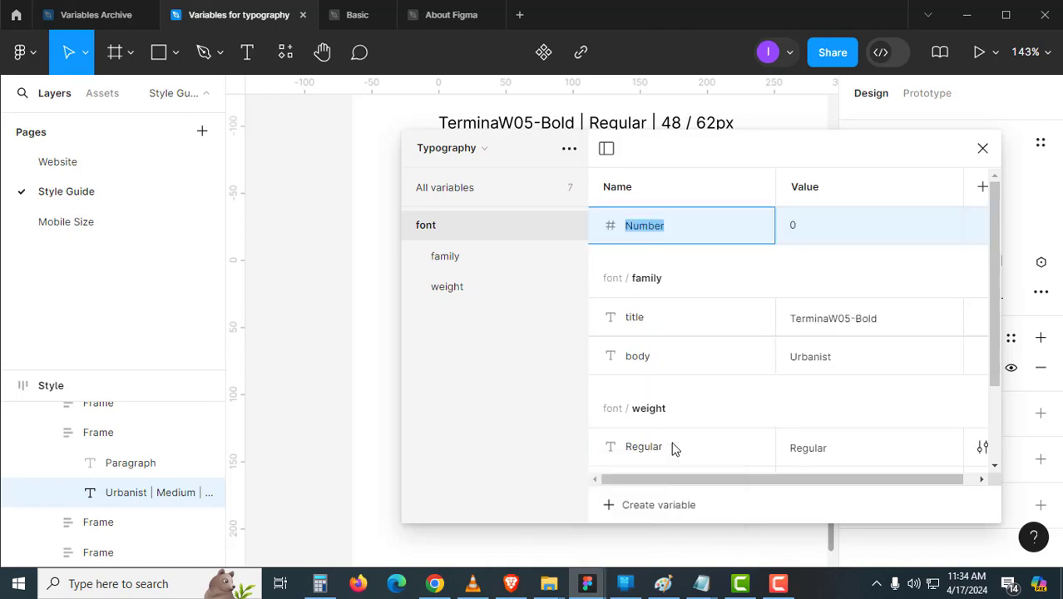
text(font)
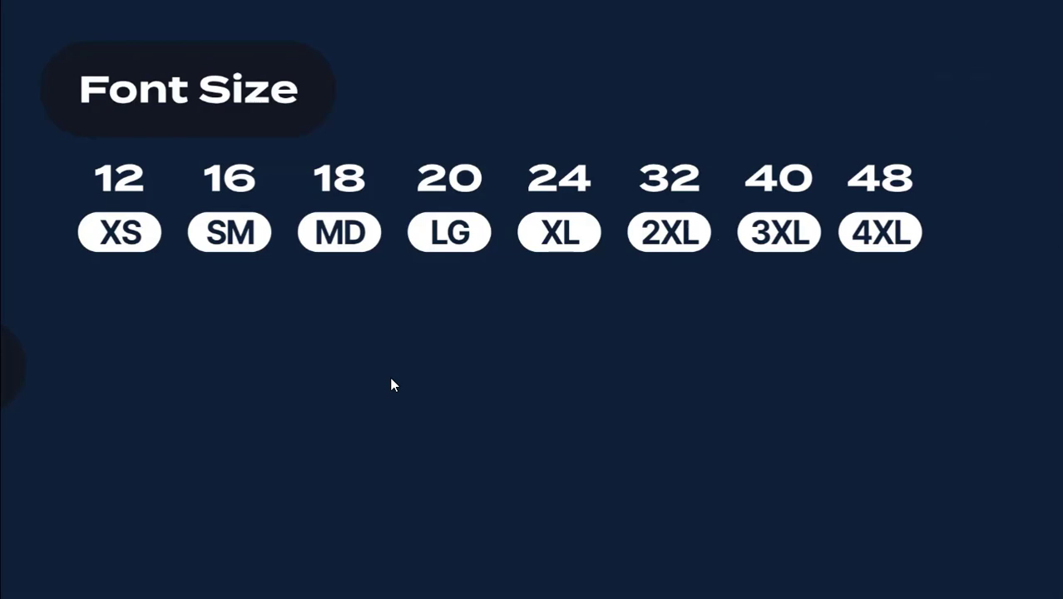
- Play the Strings-and-numbers video in VLC media player to review its font size and line height scales, and exit full screen
mouse_move(176, 291)
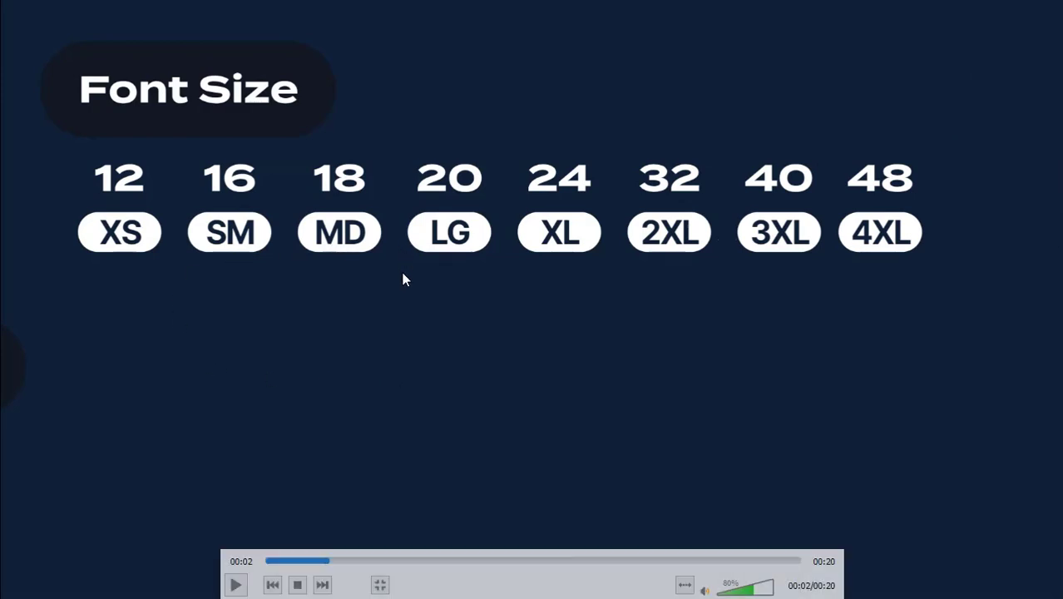
click(235, 585)
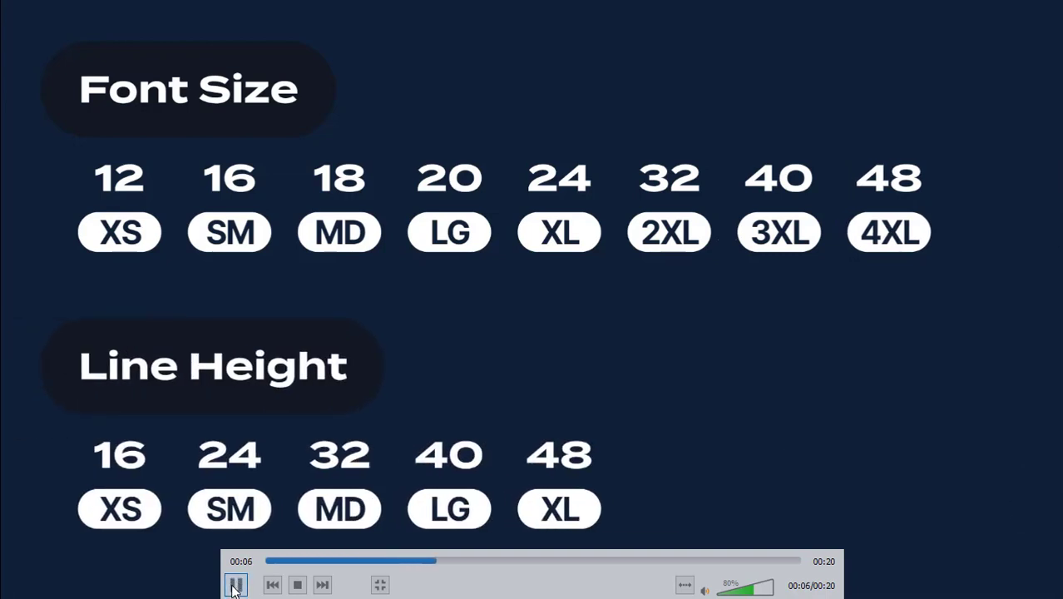
click(236, 585)
key(Escape)
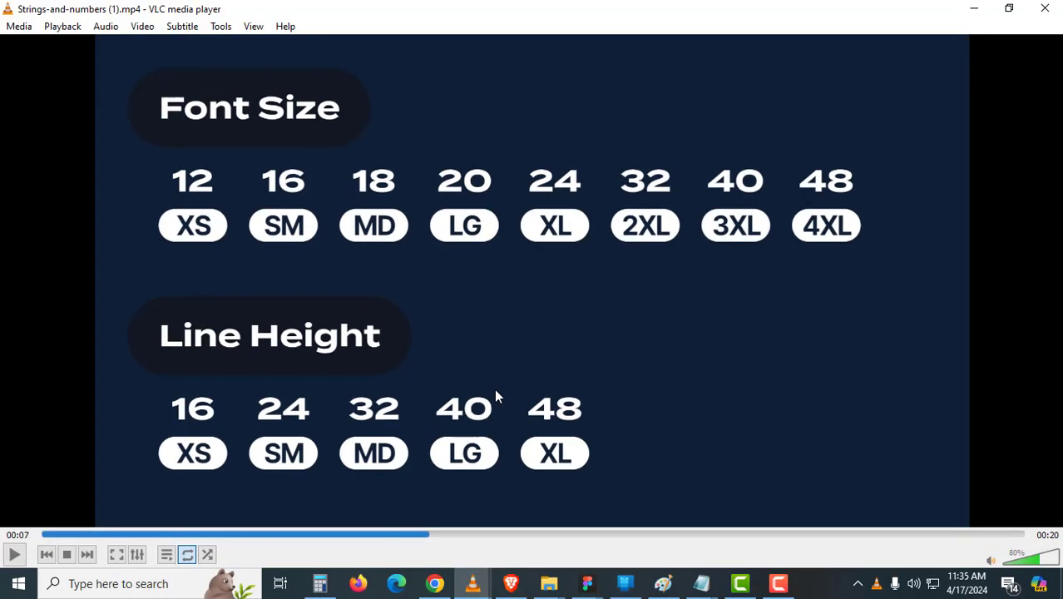
- Switch back to the Figma typography file and move the variables window aside to examine the style guide's font sizes and line heights
mouse_move(582, 587)
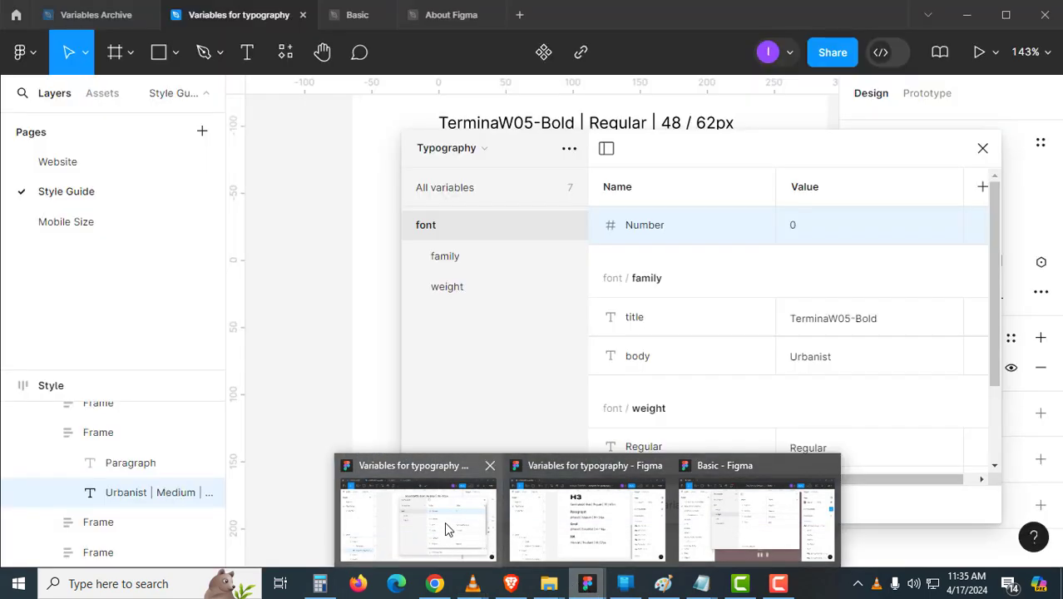
click(445, 522)
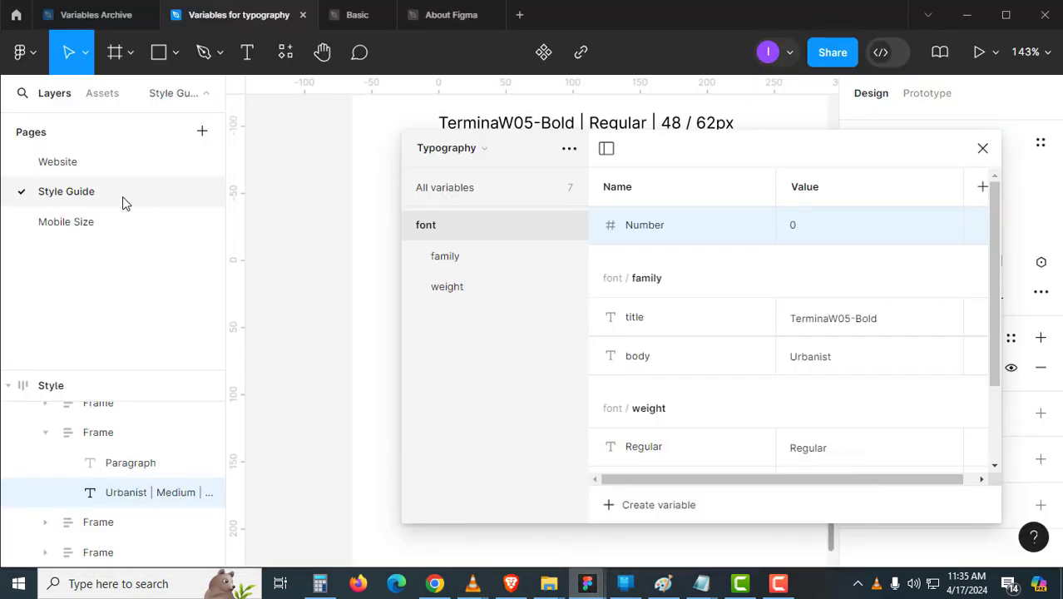
drag(702, 144, 712, 170)
drag(751, 345, 769, 472)
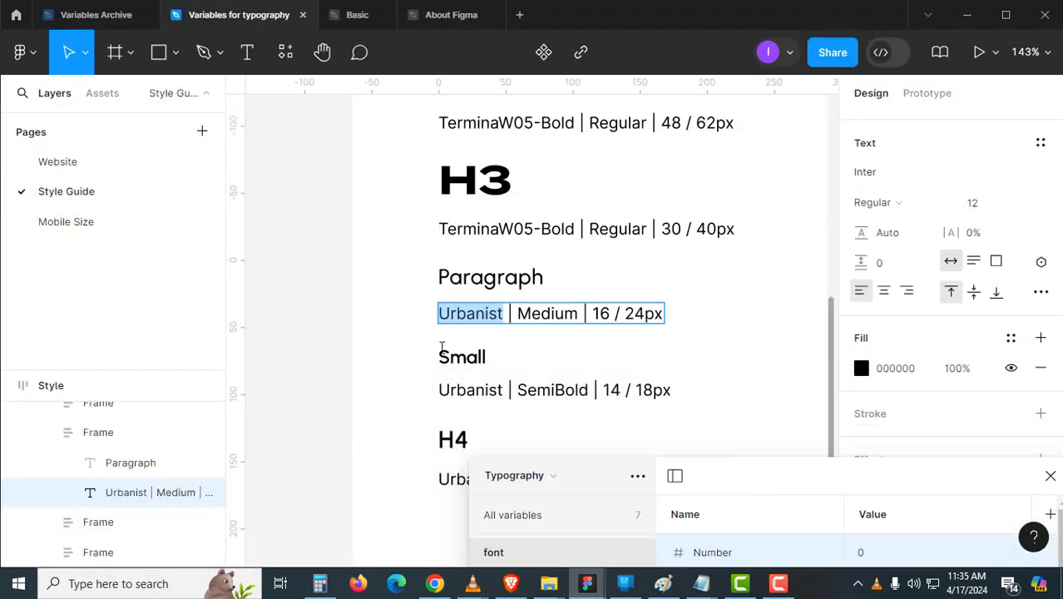
key(Escape)
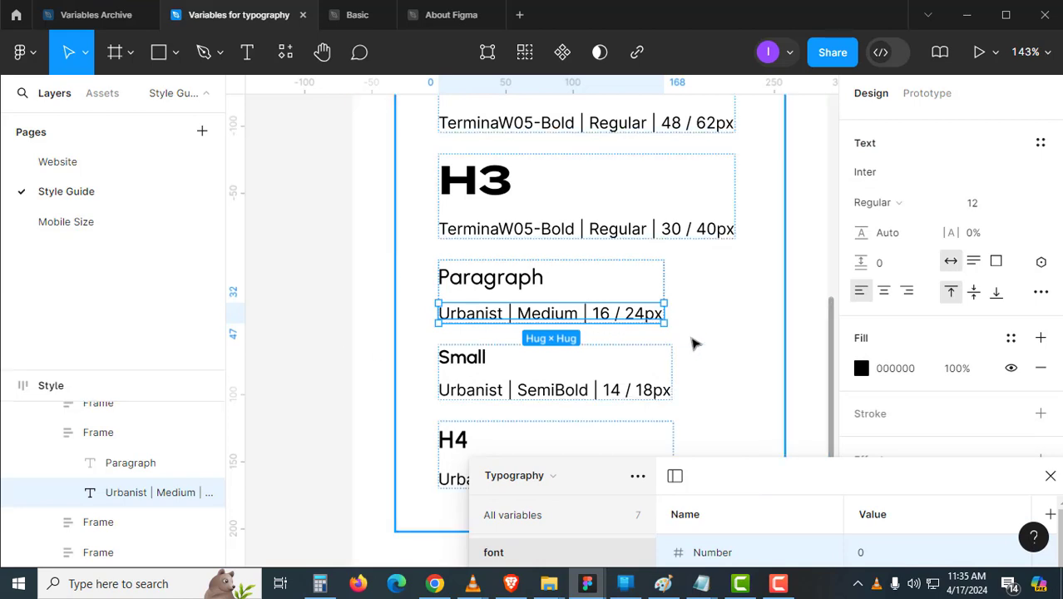
drag(692, 342, 655, 283)
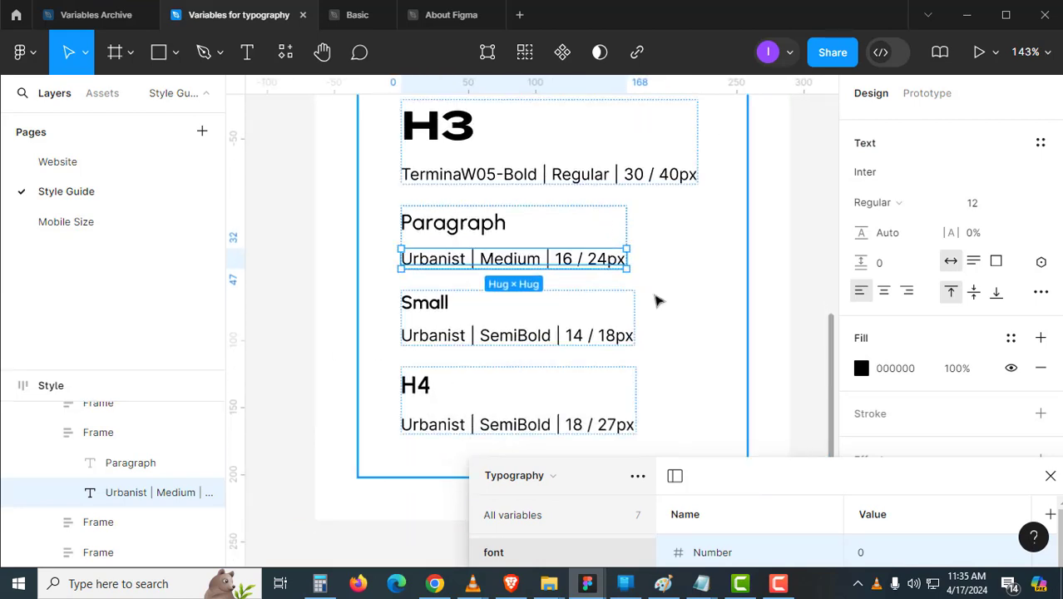
scroll(657, 303, up, 2)
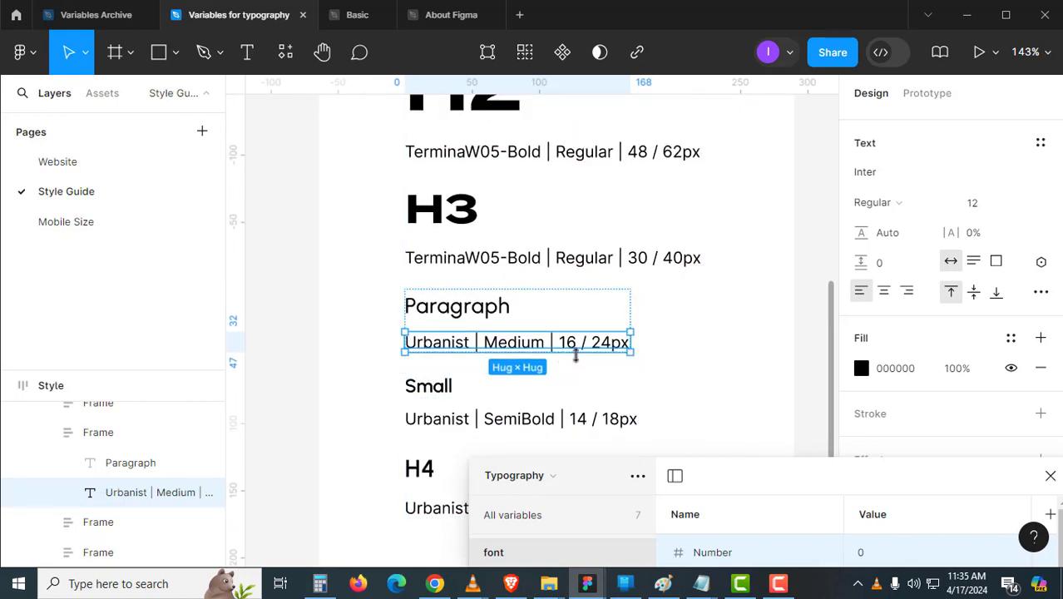
- Rename the new number variable in the font group to Heading 1
drag(636, 295, 645, 341)
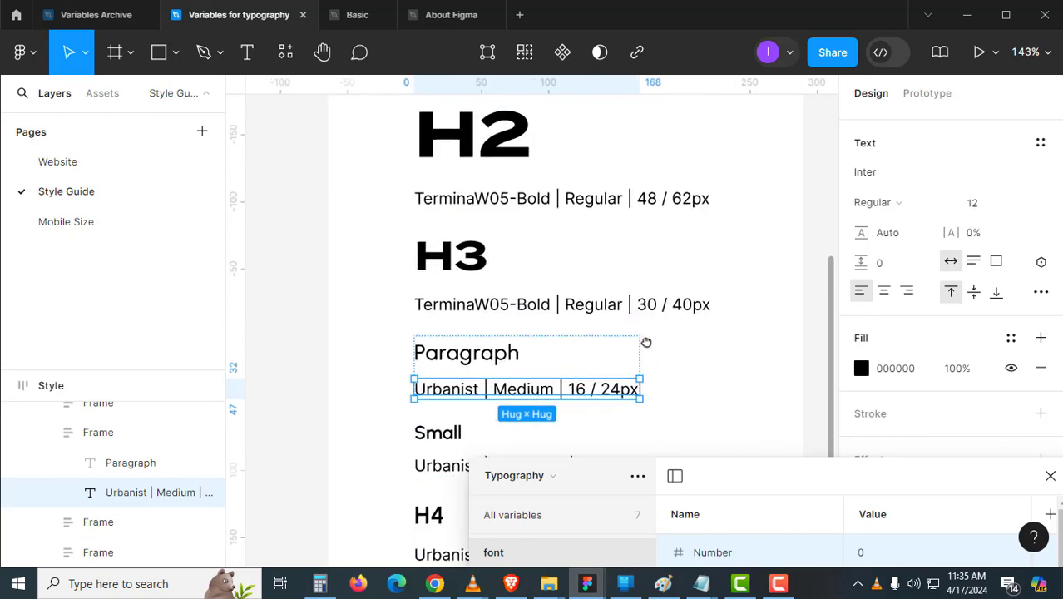
scroll(640, 272, down, 2)
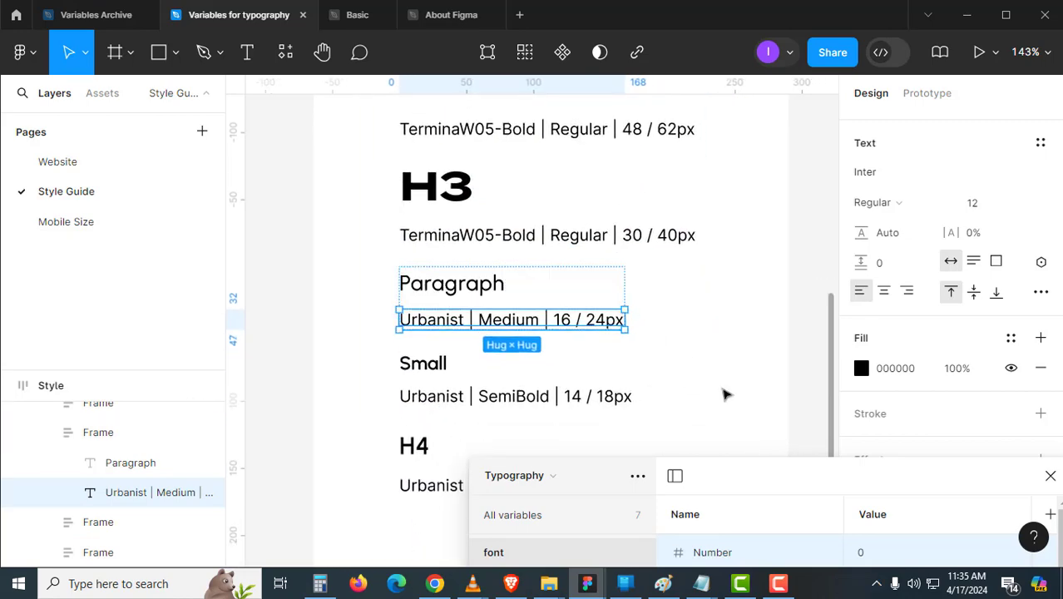
drag(832, 353, 829, 233)
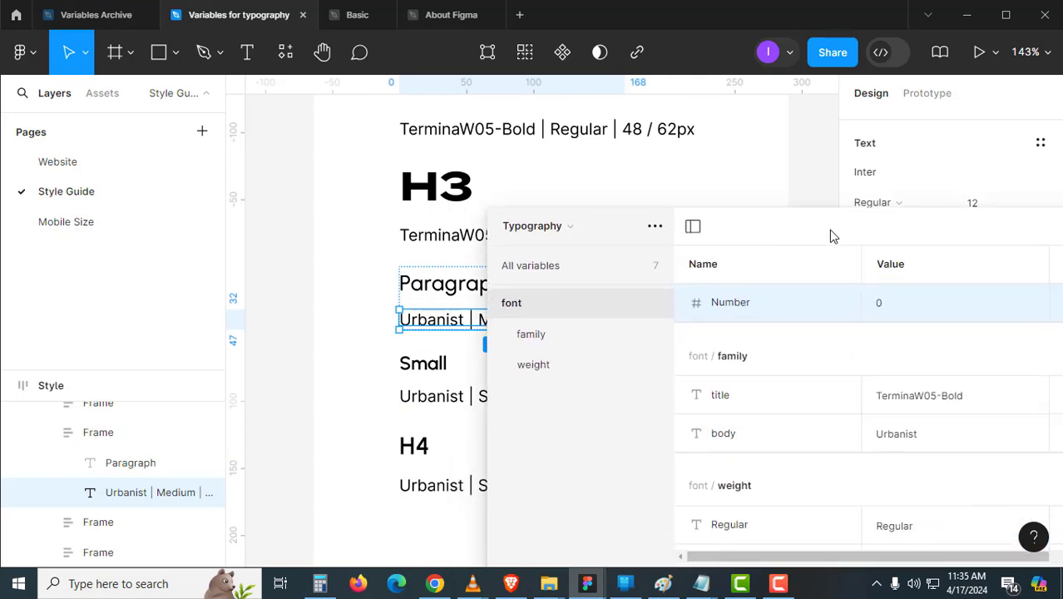
double_click(755, 304)
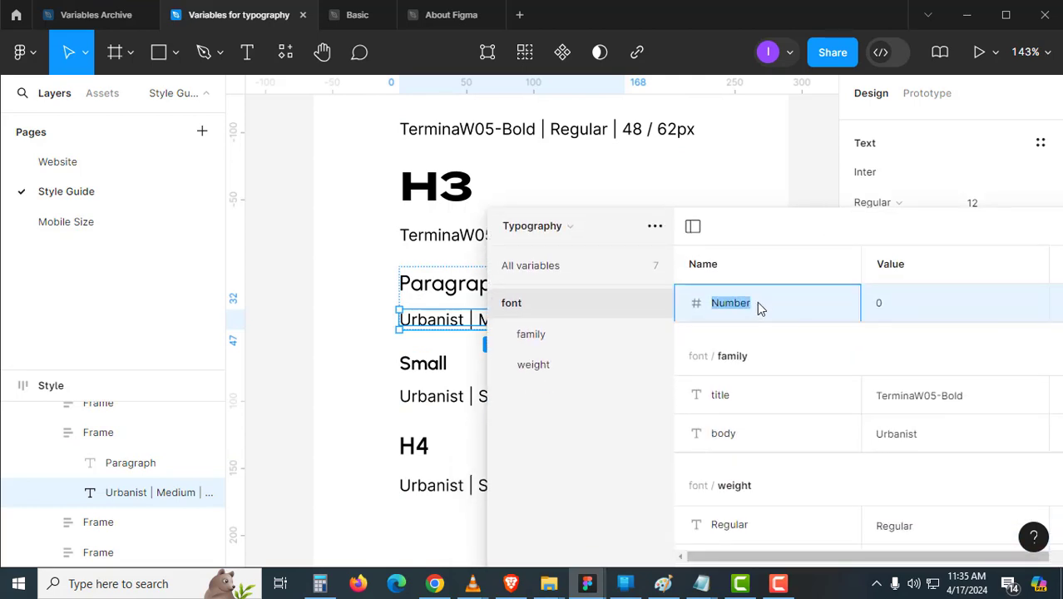
drag(812, 225, 807, 292)
scroll(655, 206, up, 5)
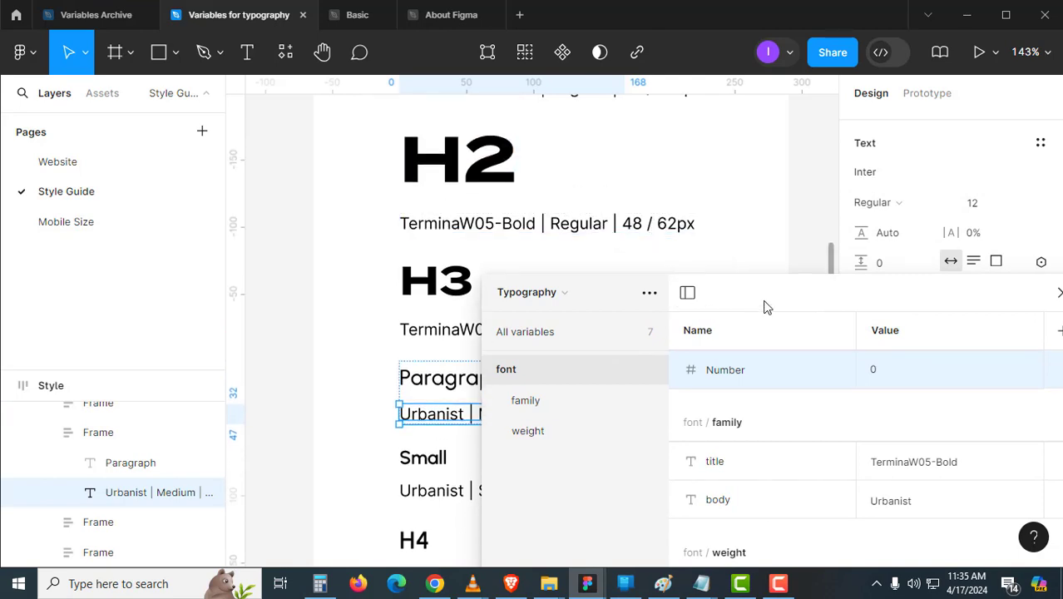
drag(764, 305, 957, 197)
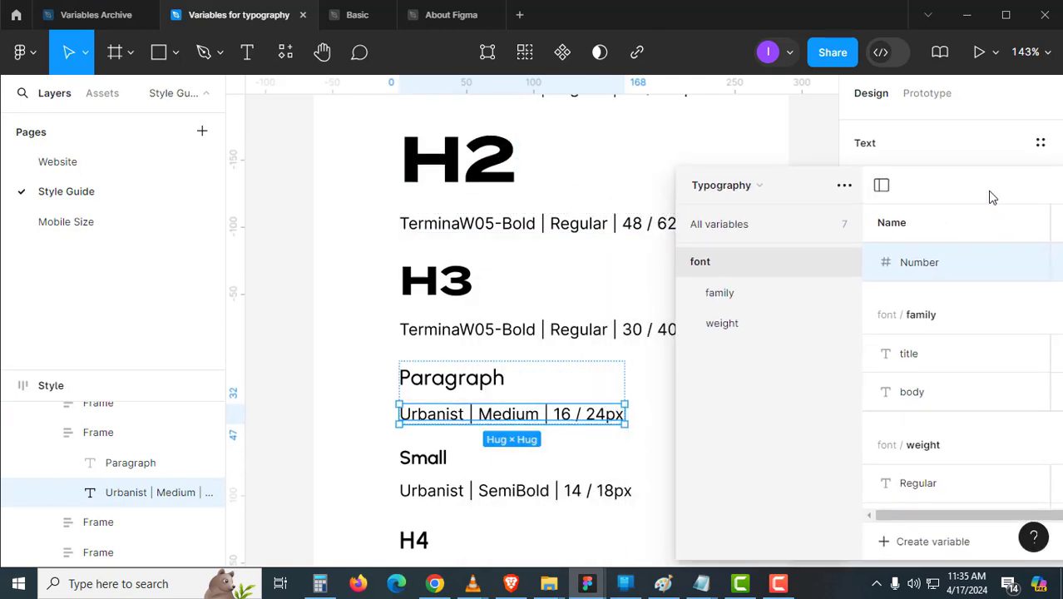
scroll(384, 227, up, 4)
scroll(365, 347, up, 4)
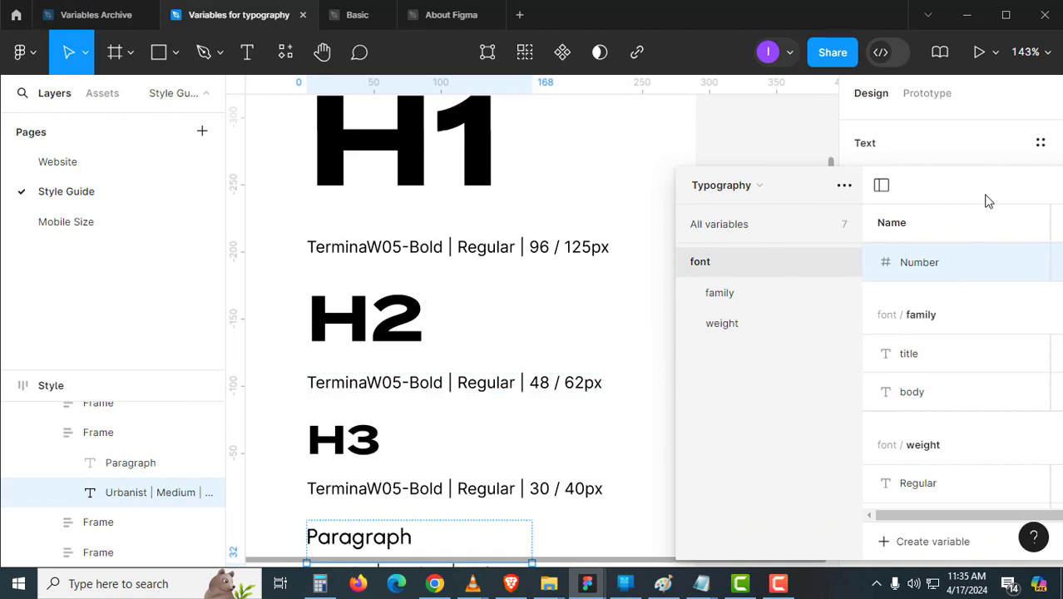
drag(985, 200, 828, 224)
double_click(801, 288)
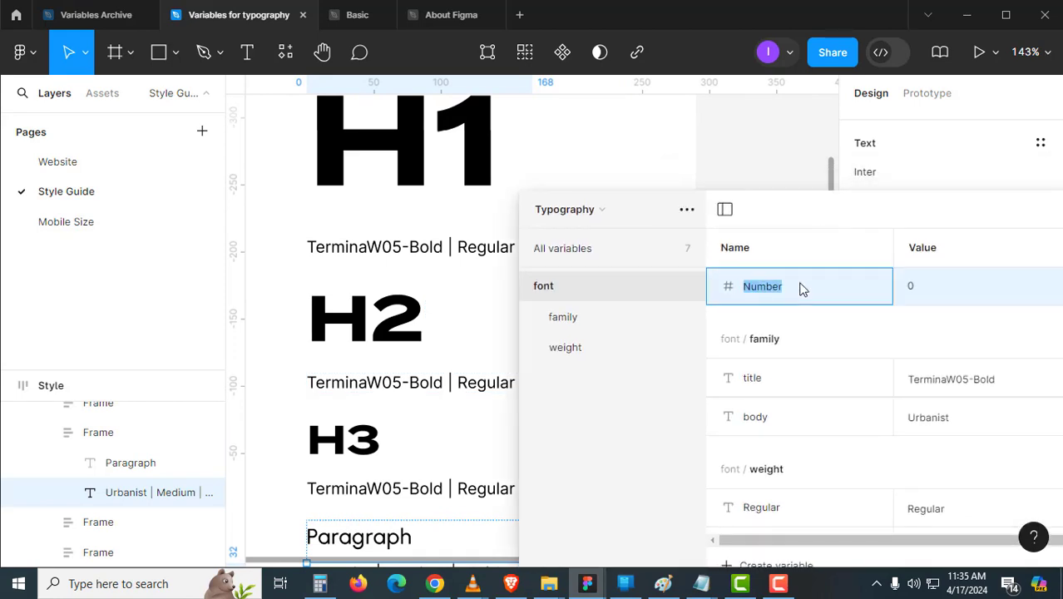
text(Heading 1)
key(Return)
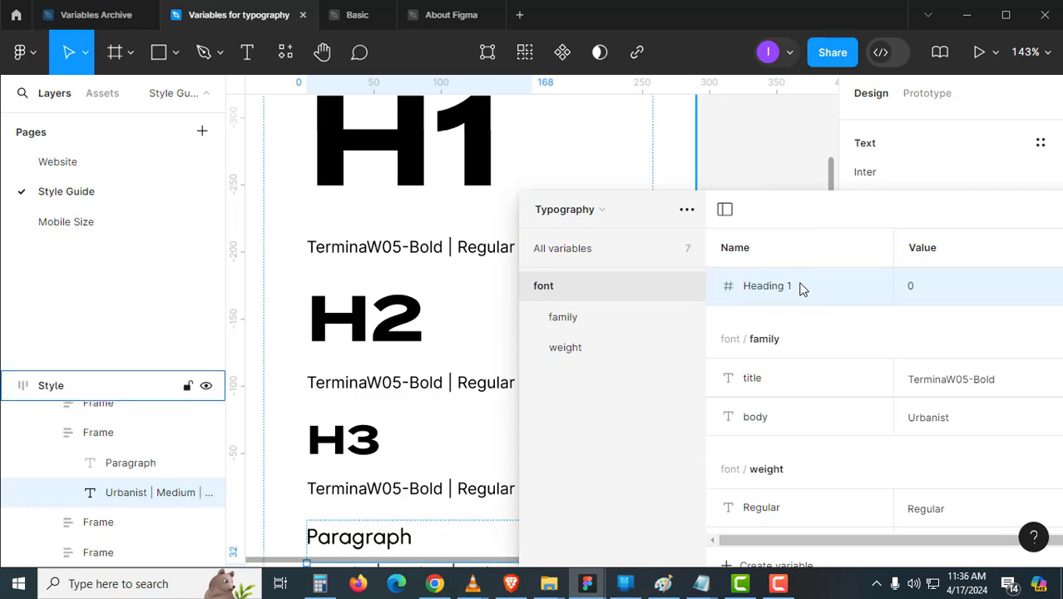
- Set the Heading 1 variable's value to 96, the H1 font size in the style guide
drag(754, 208, 759, 302)
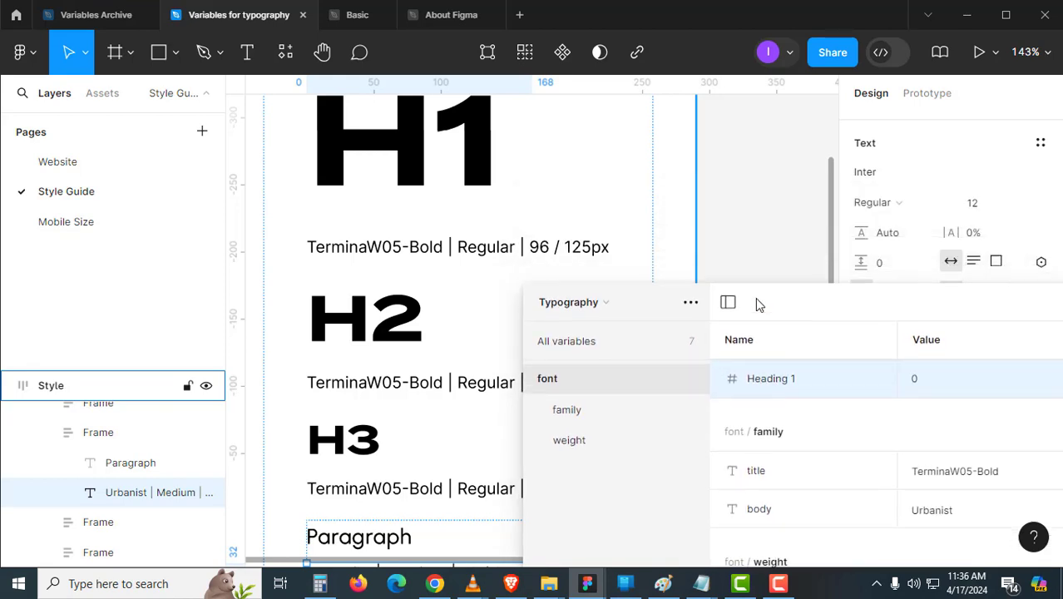
drag(901, 304, 871, 298)
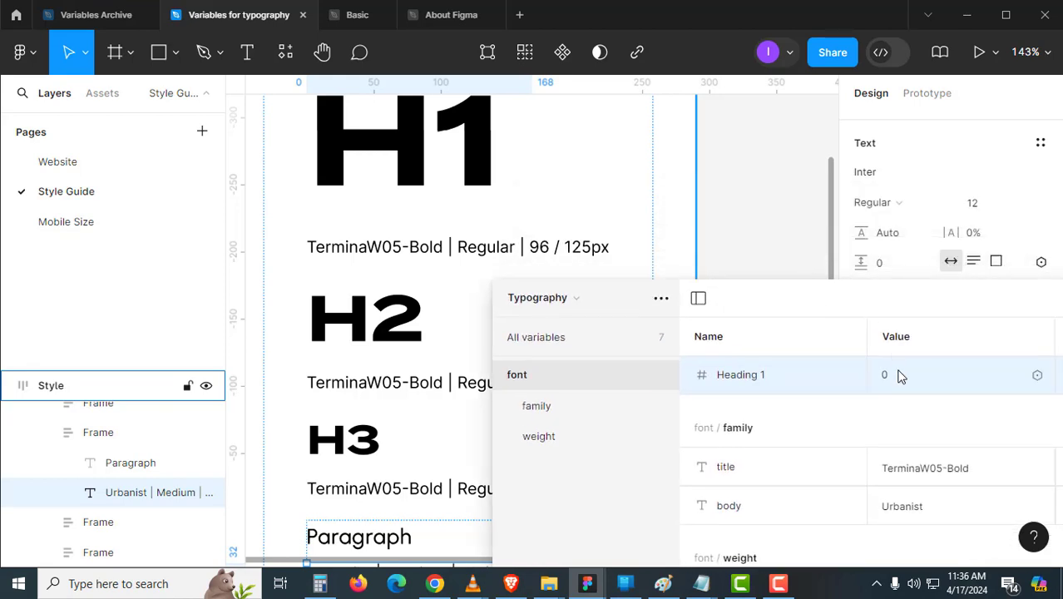
click(899, 374)
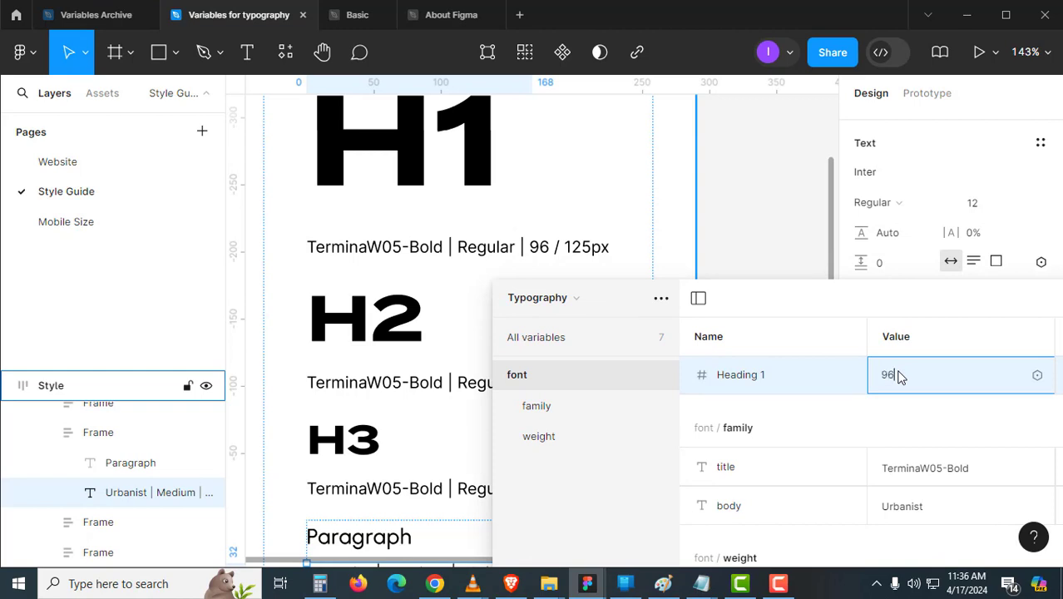
key(Return)
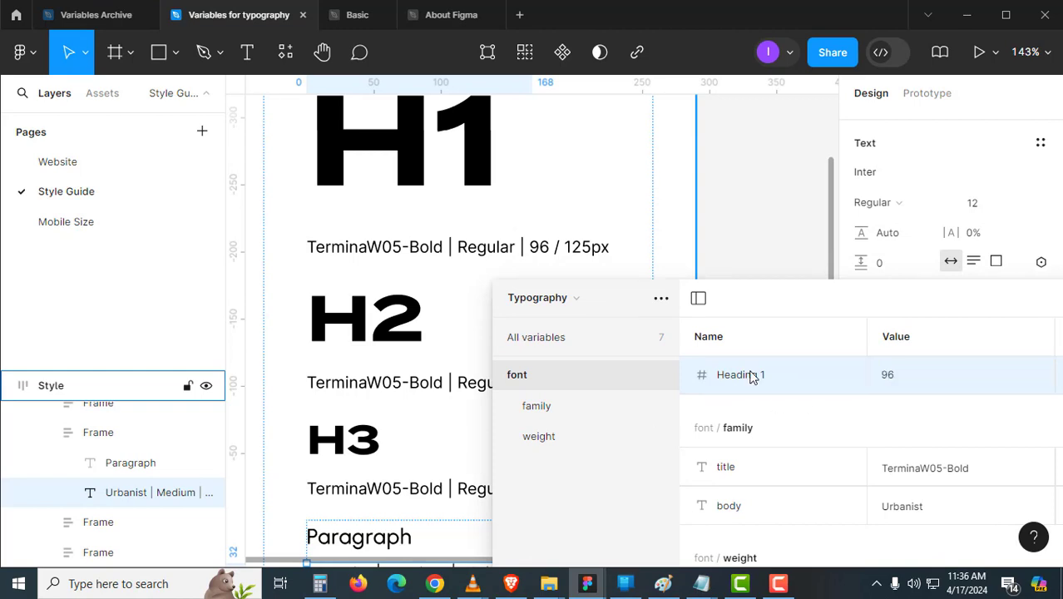
key(Escape)
- Duplicate the Heading 1 variable as Heading 2 and give it the H2 font size 48 copied from the style guide
drag(784, 306, 891, 170)
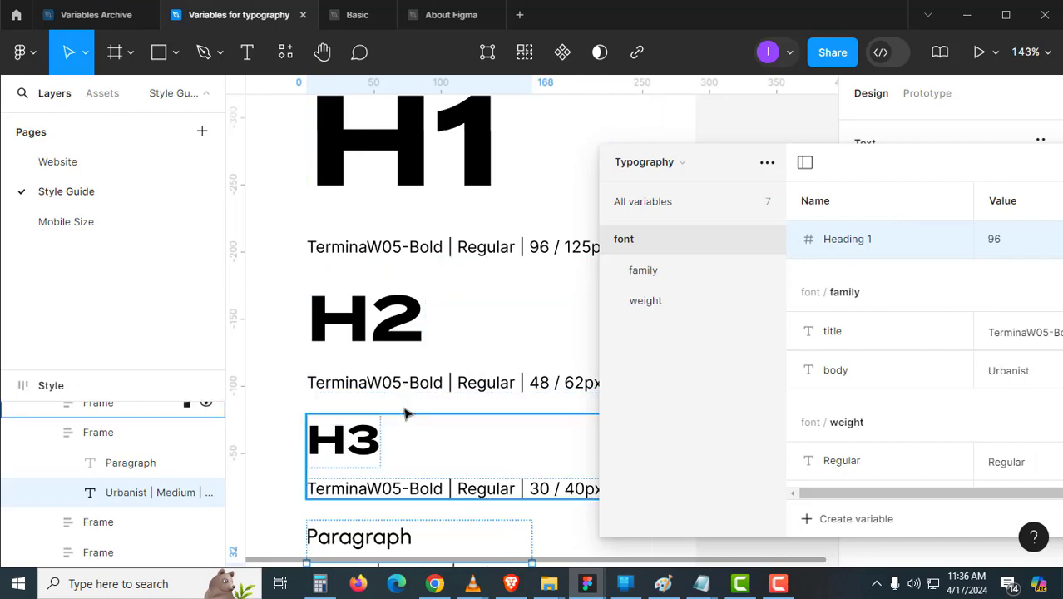
click(486, 401)
double_click(494, 385)
drag(493, 385, 488, 385)
key(ctrl+c)
click(1000, 283)
key(ctrl+v)
- Duplicate the Heading 2 variable as Heading 3 and give it the H3 font size 30 copied from the style guide
click(870, 264)
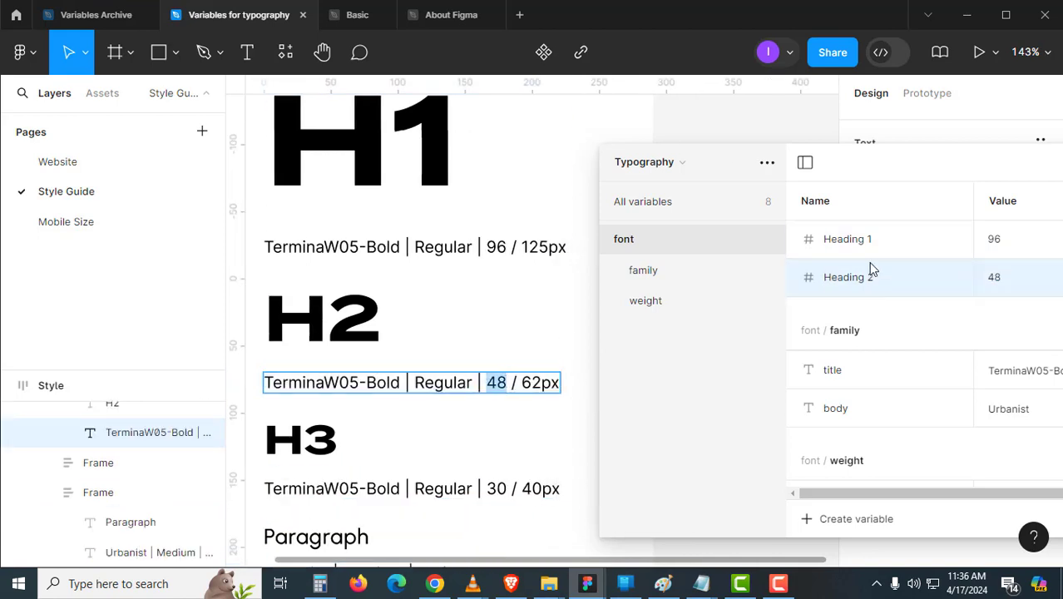
key(shift+Return)
double_click(504, 489)
drag(506, 489, 489, 488)
key(ctrl+c)
click(996, 320)
key(ctrl+v)
- Duplicate the Heading 3 variable, name the copy Paragraph and set its value to the paragraph font size 16 from the style guide
drag(473, 414, 505, 314)
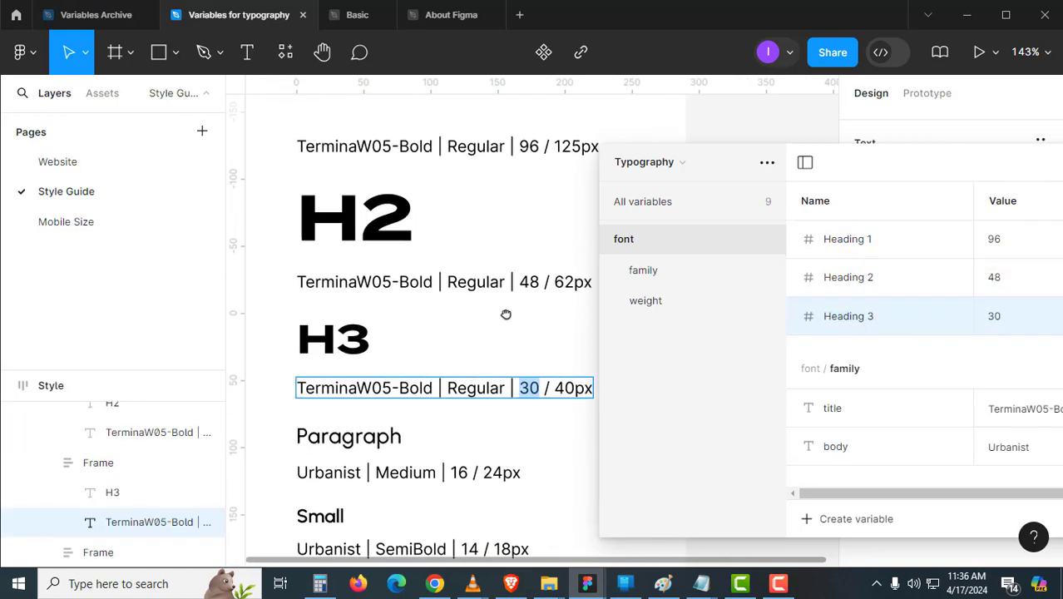
double_click(366, 436)
click(871, 325)
key(shift+Return)
key(ctrl+v)
double_click(460, 475)
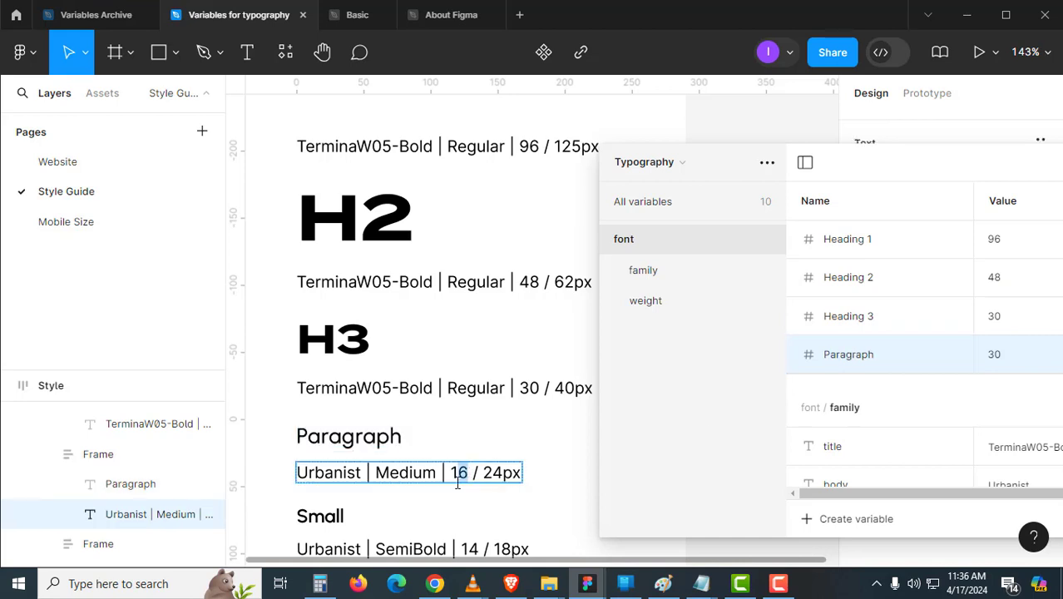
key(ctrl+c)
click(1003, 355)
key(ctrl+v)
- Duplicate the Paragraph variable, name the copy Small and set its value to the small text's font size 14
drag(449, 527, 464, 392)
double_click(334, 381)
key(ctrl+c)
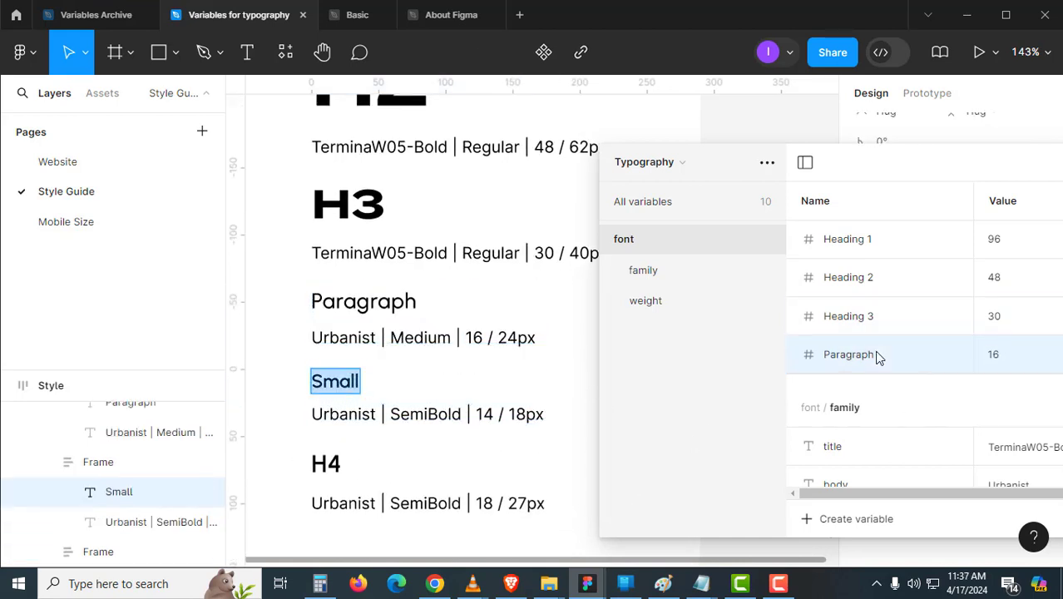
click(874, 355)
key(shift+Return)
key(ctrl+v)
double_click(484, 414)
key(ctrl+c)
click(1006, 394)
key(ctrl+v)
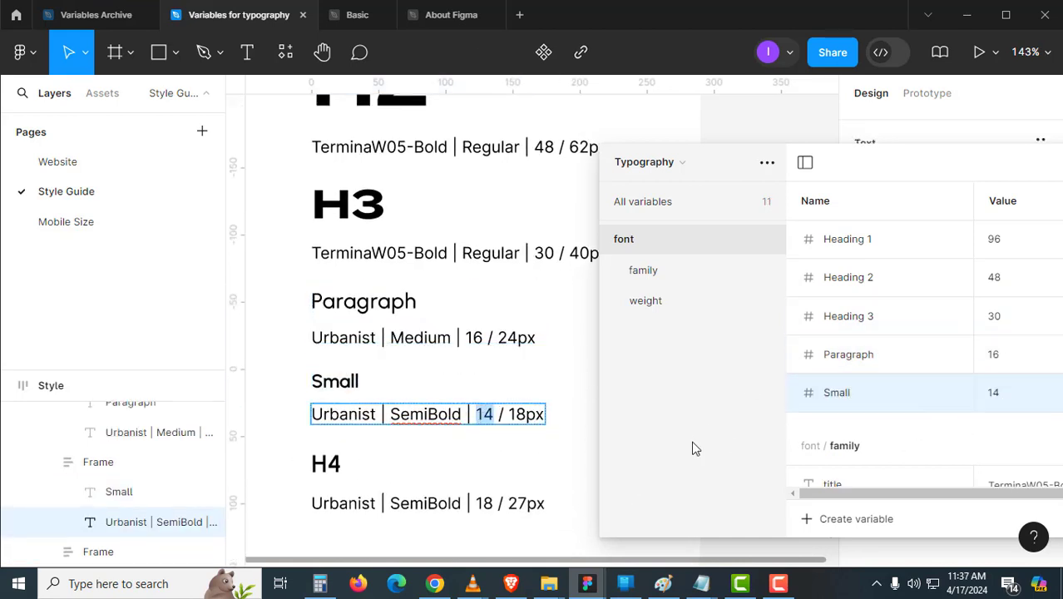
- Duplicate the Heading 3 variable, name the copy Heading 4 and set its value to the H4 font size 18
double_click(326, 463)
key(ctrl+c)
click(888, 321)
key(shift+Return)
double_click(483, 503)
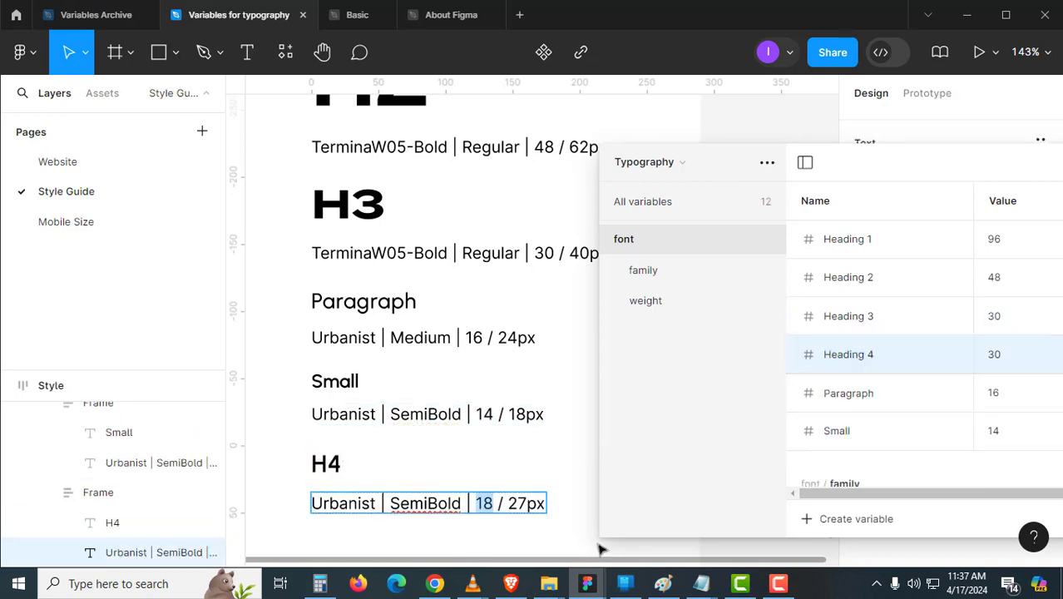
click(922, 449)
- Group the number variables from Heading 1 through Small inside the font group and name the new group Size
drag(526, 414, 510, 376)
drag(878, 164, 763, 164)
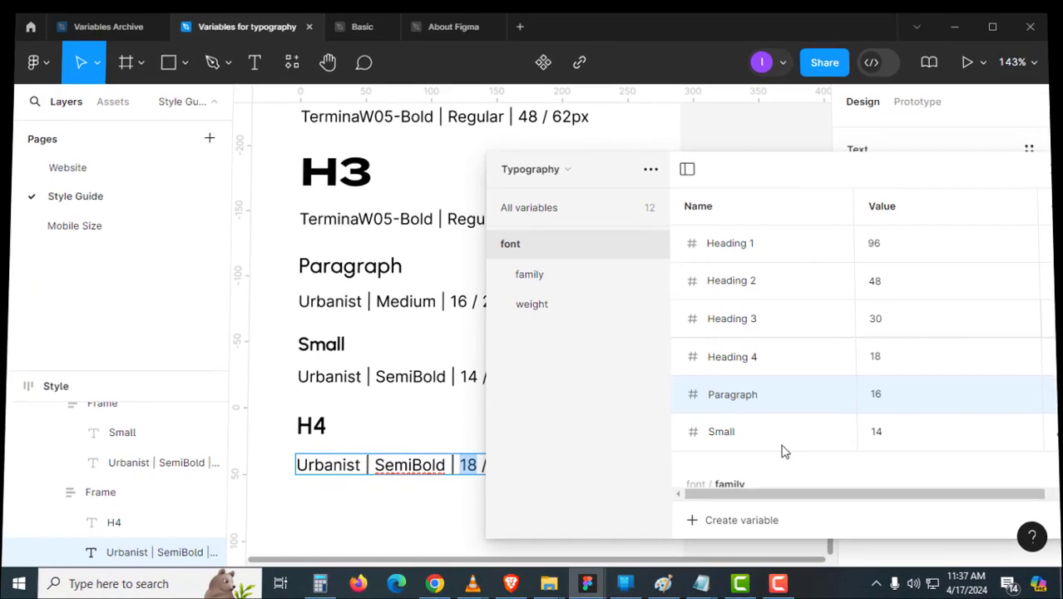
click(769, 253)
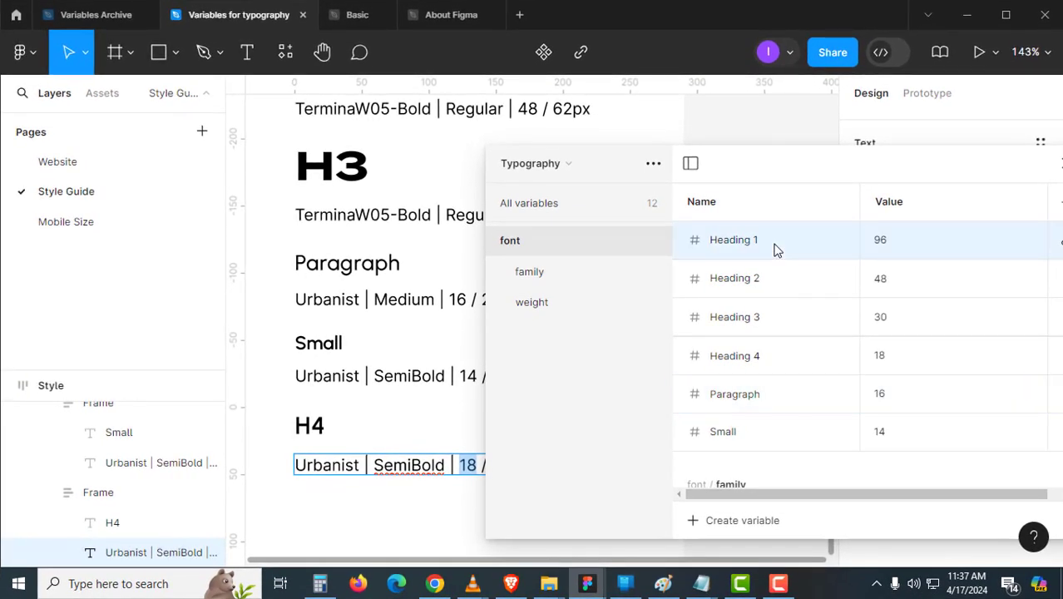
shift+click(752, 431)
right_click(752, 430)
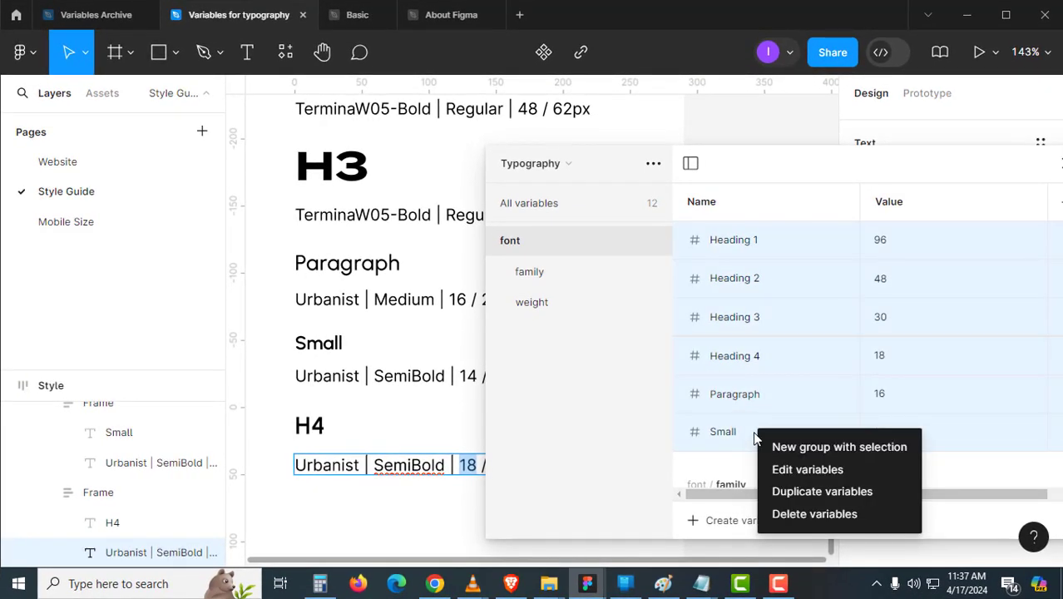
click(838, 449)
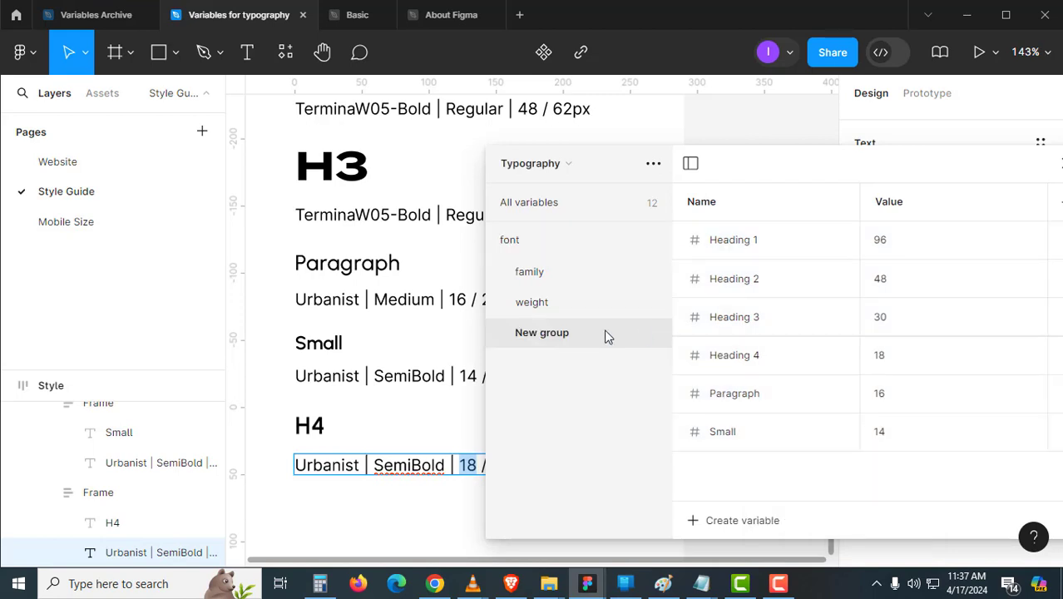
double_click(607, 334)
text(Size)
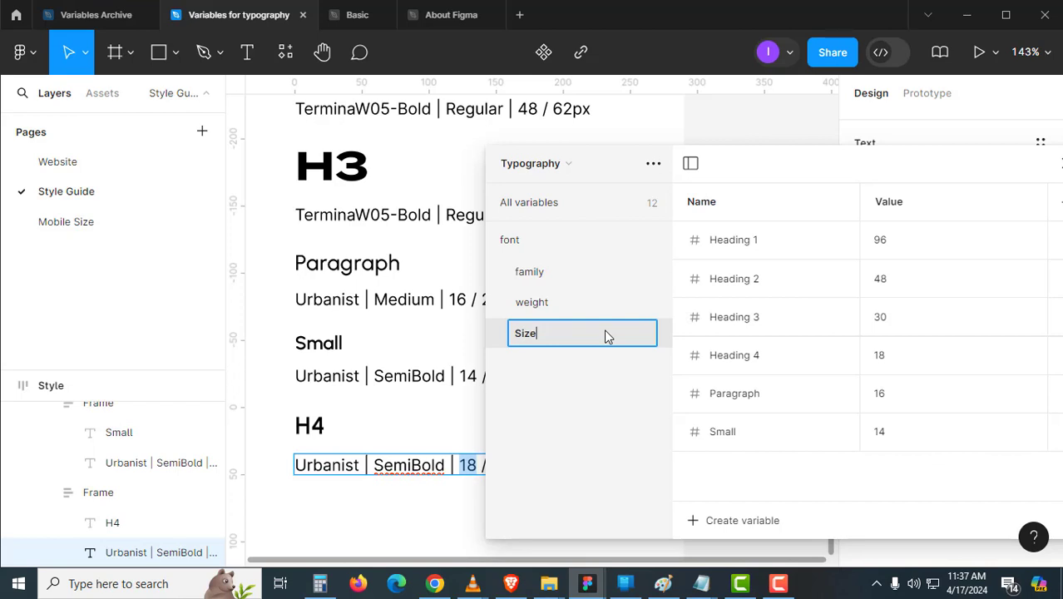
key(Return)
- Review the variables in the weight, family and Size groups, and examine the line heights in the style guide
click(593, 310)
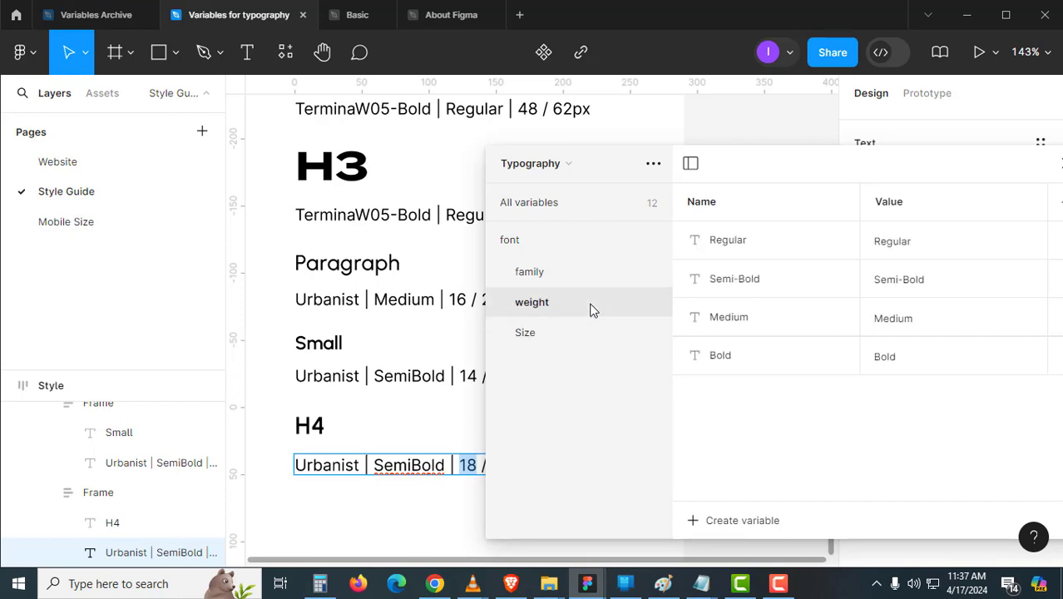
click(546, 274)
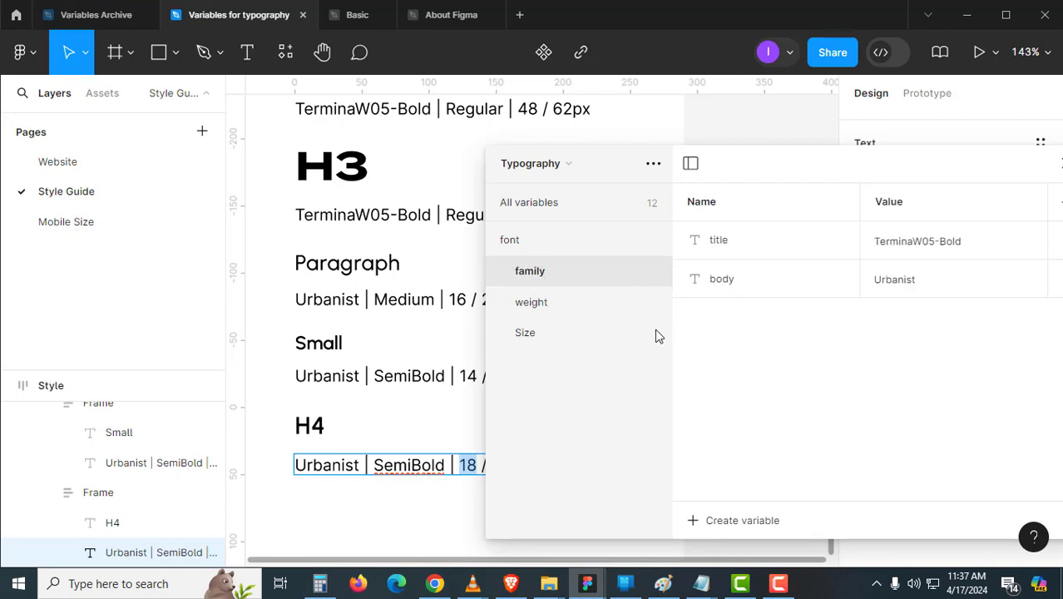
click(559, 343)
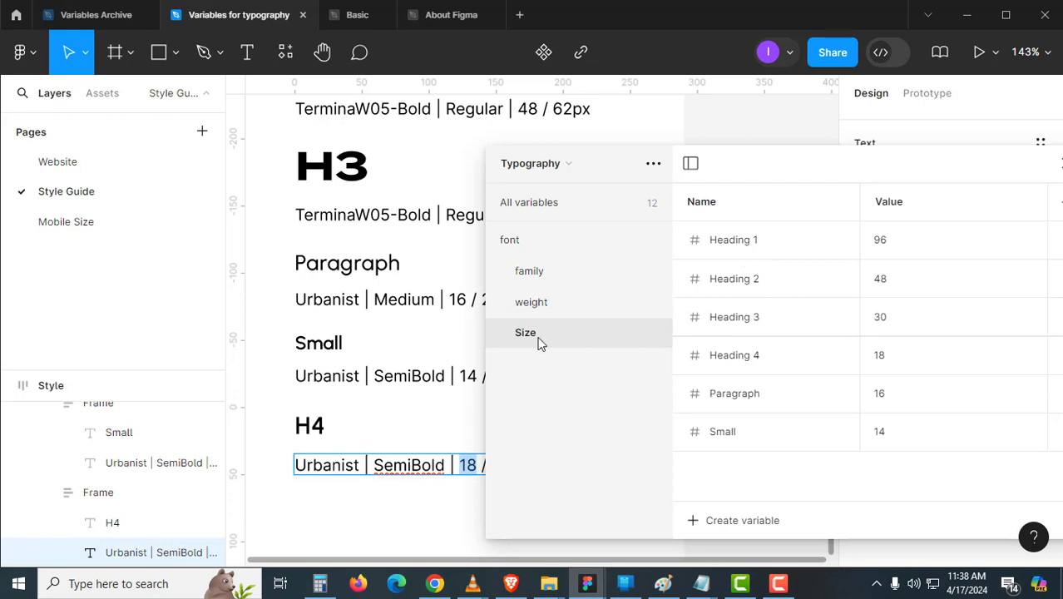
scroll(390, 402, right, 2)
scroll(370, 405, right, 2)
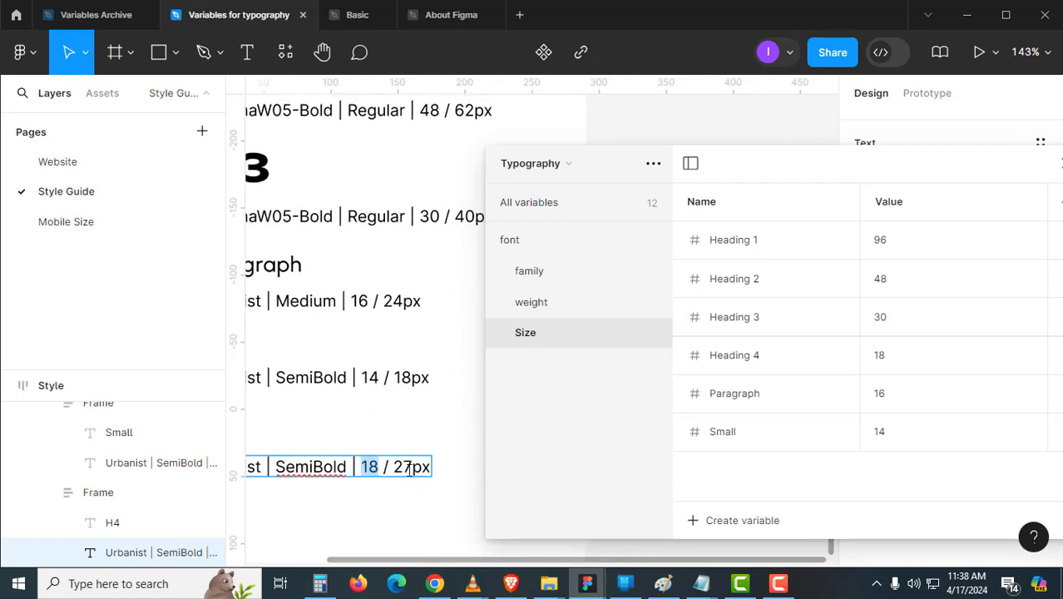
scroll(421, 427, up, 3)
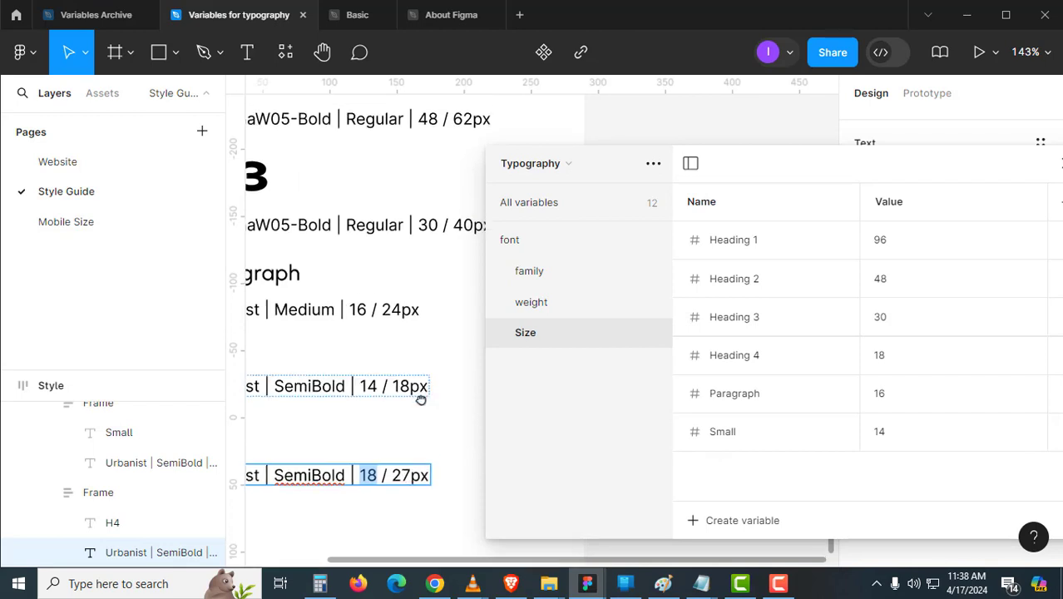
scroll(430, 365, right, 2)
drag(377, 416, 412, 410)
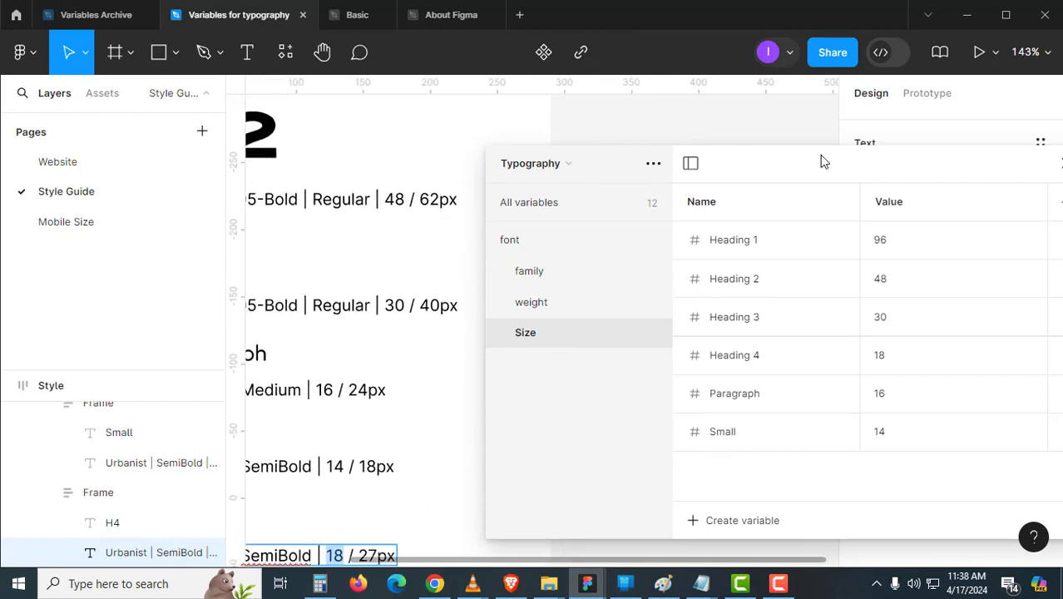
- Add another number variable directly in the font group and name it LineH H1
drag(820, 159, 896, 138)
click(588, 218)
click(819, 499)
click(827, 501)
drag(486, 380, 537, 566)
double_click(809, 219)
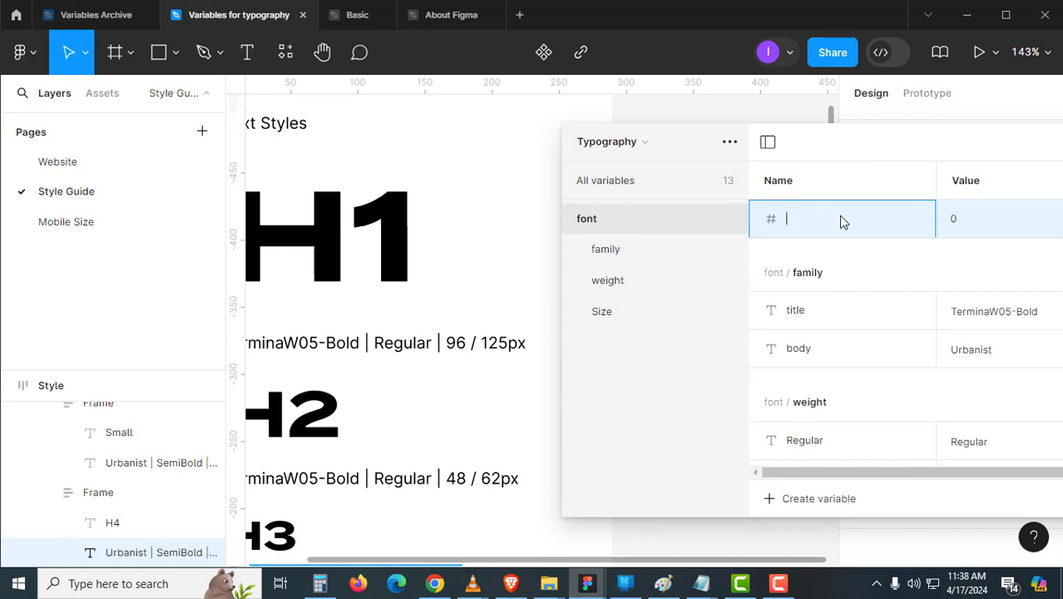
text(LineH H1)
key(Return)
- Copy the H1 line height 125 from the style guide into the LineH H1 variable's value
double_click(508, 343)
drag(507, 343, 479, 355)
key(ctrl+c)
click(965, 220)
key(ctrl+v)
key(Return)
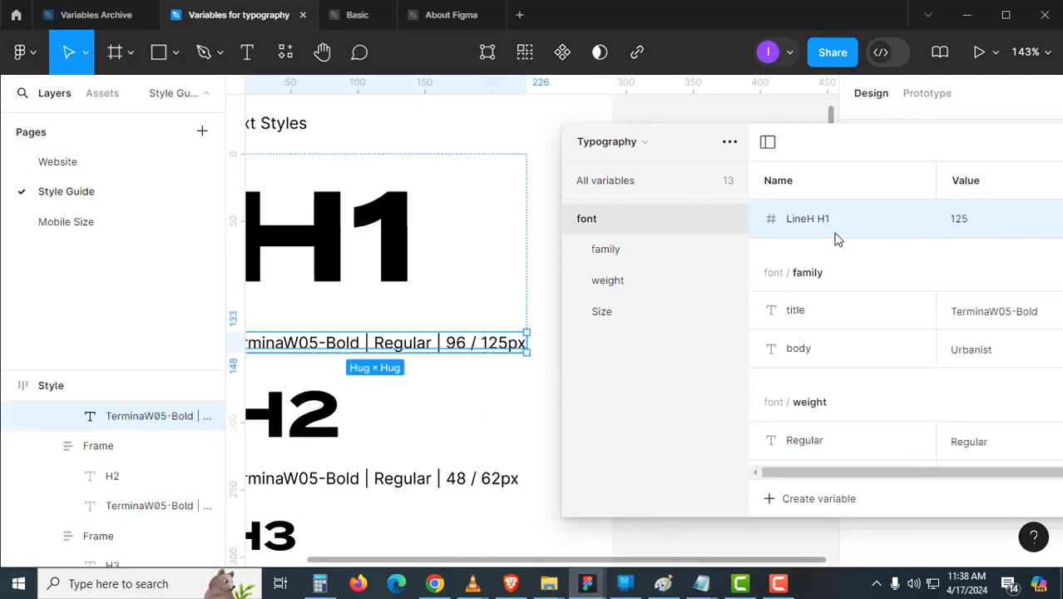
- Duplicate the LineH H1 variable, name the copy LineH H2 and set its value to the H2 line height 62
key(shift+Return)
text(LineH H2)
double_click(489, 478)
click(960, 257)
key(ctrl+v)
- Duplicate the LineH H2 variable, name the copy LineH H3 and set its value to the H3 line height 40
double_click(313, 429)
key(shift+Return)
text(LineH H3)
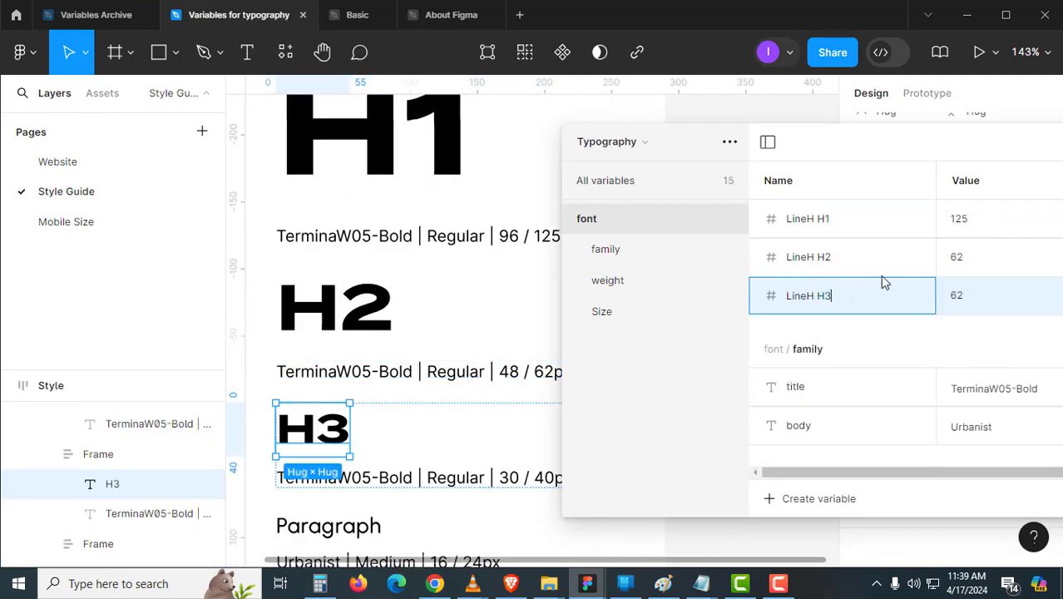
double_click(499, 454)
key(ctrl+c)
click(958, 295)
key(ctrl+v)
- Duplicate the LineH H3 variable, name the copy LineH H4 and set its value to the H4 line height 27 from the style guide
drag(416, 466, 510, 299)
drag(379, 492, 366, 337)
double_click(363, 336)
double_click(440, 376)
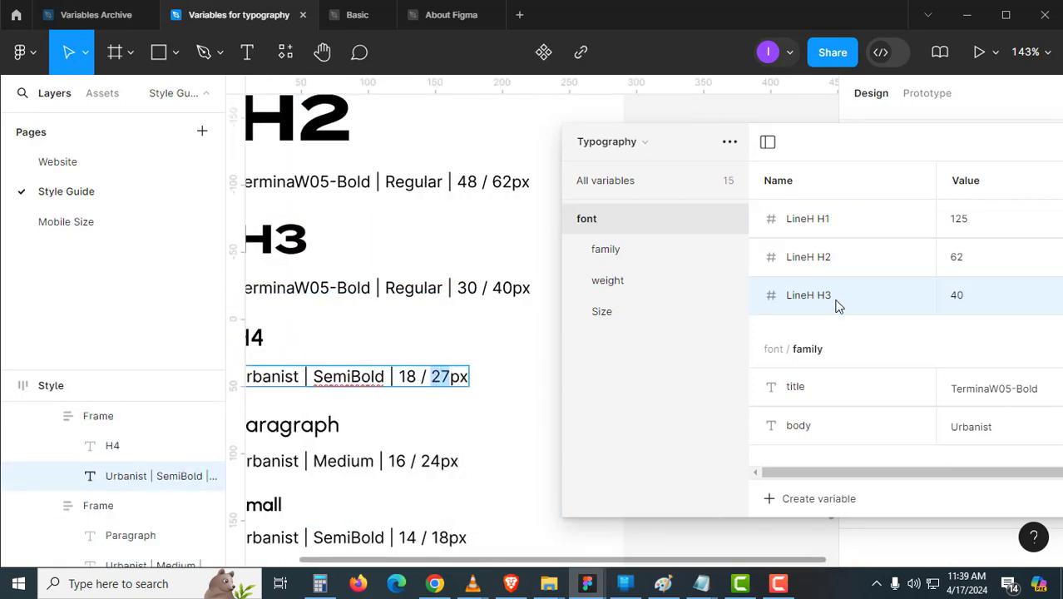
click(836, 303)
key(shift+Return)
text(LineH H4)
click(987, 334)
key(ctrl+v)
- Duplicate the LineH H4 variable, name the copy LineH Para and set its value to the paragraph line height 24
click(860, 343)
key(shift+Return)
text(LineH Para)
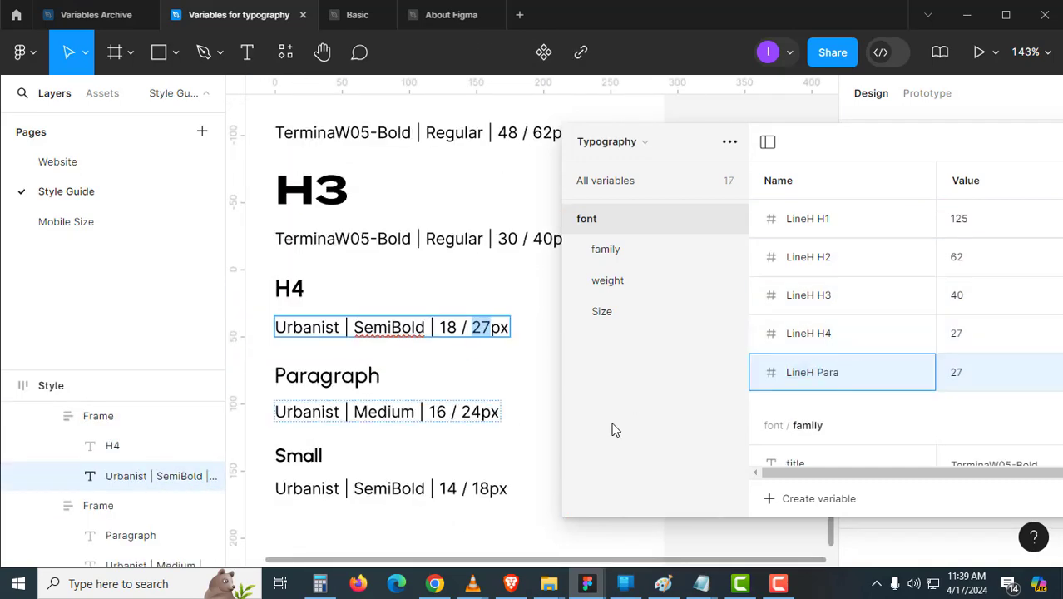
click(969, 373)
text(24)
- Duplicate the LineH Para variable, name the copy LineH Small and set its value to the small text line height 18
click(871, 373)
key(shift+Return)
text(Small)
click(977, 410)
text(18)
- Group all six LineH variables inside the font group under the name Line Height
shift+click(820, 418)
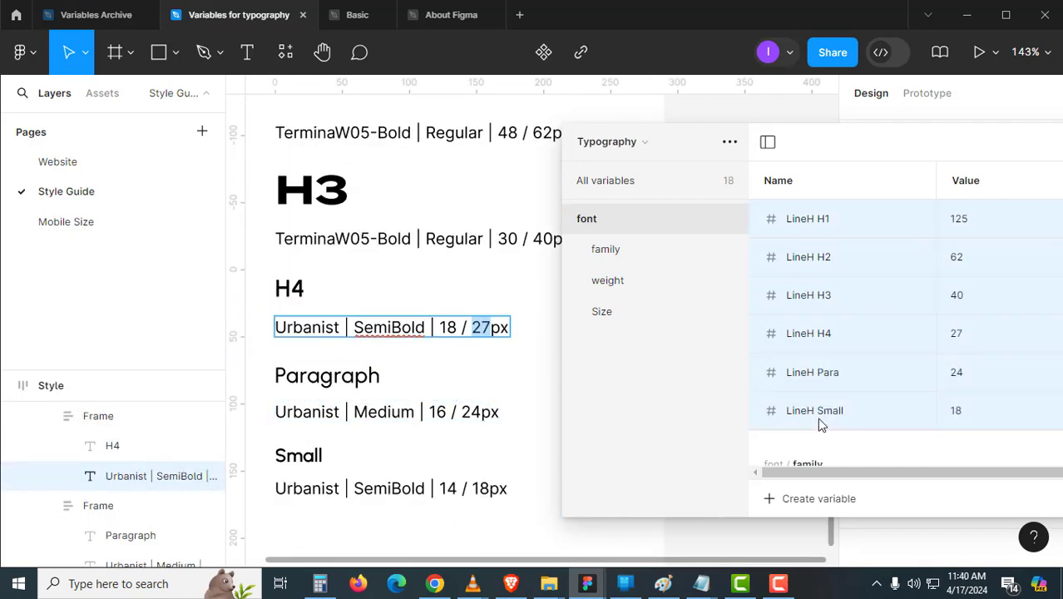
key(ctrl+g)
text(Line Height)
key(Return)
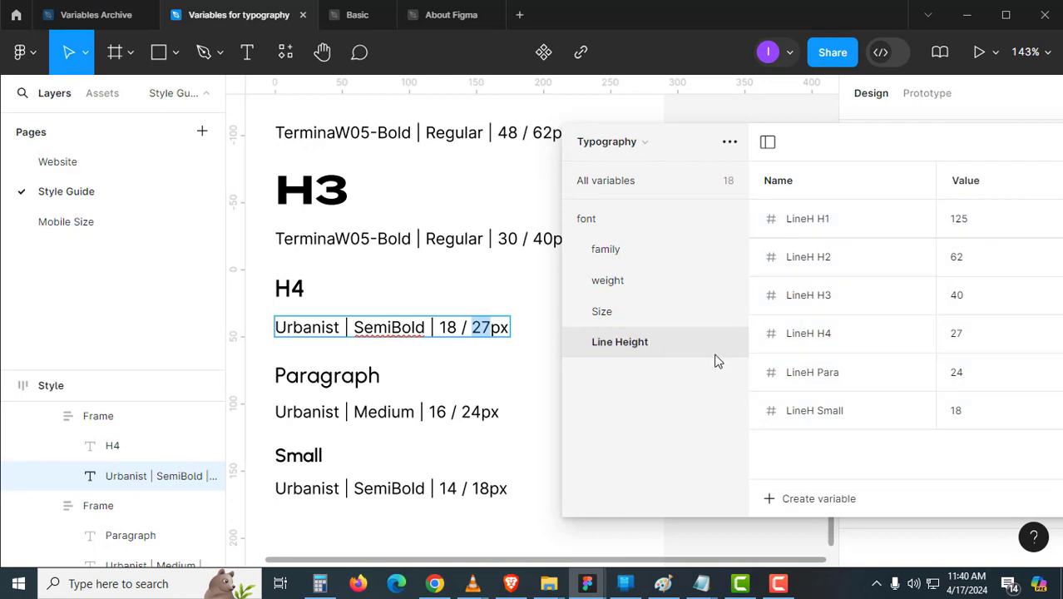
- Review the variables in the Size, weight and family groups and close the variables window
click(641, 312)
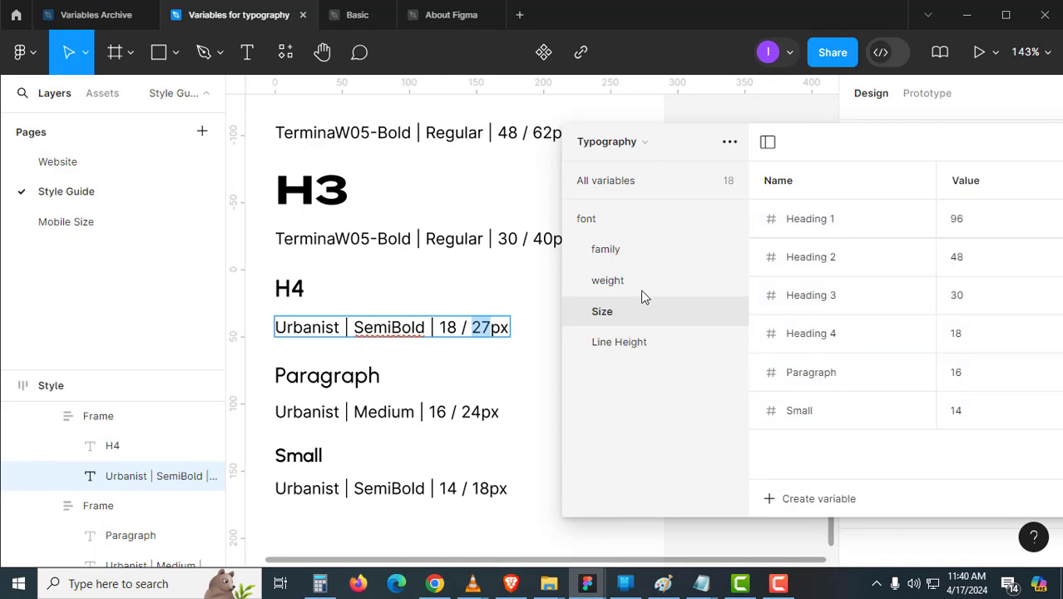
click(639, 281)
click(637, 252)
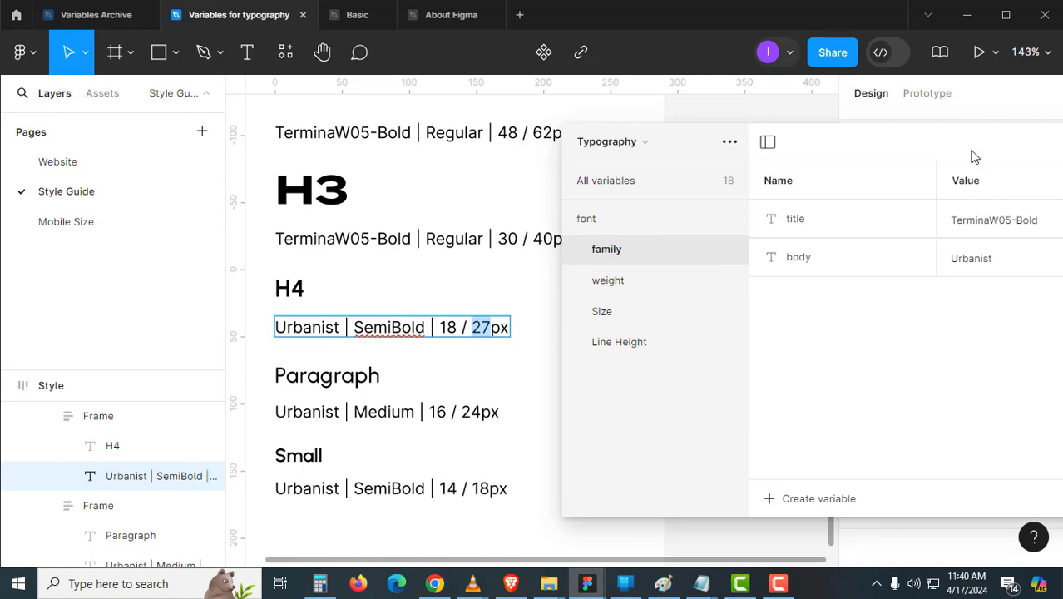
drag(970, 153, 754, 223)
click(926, 213)
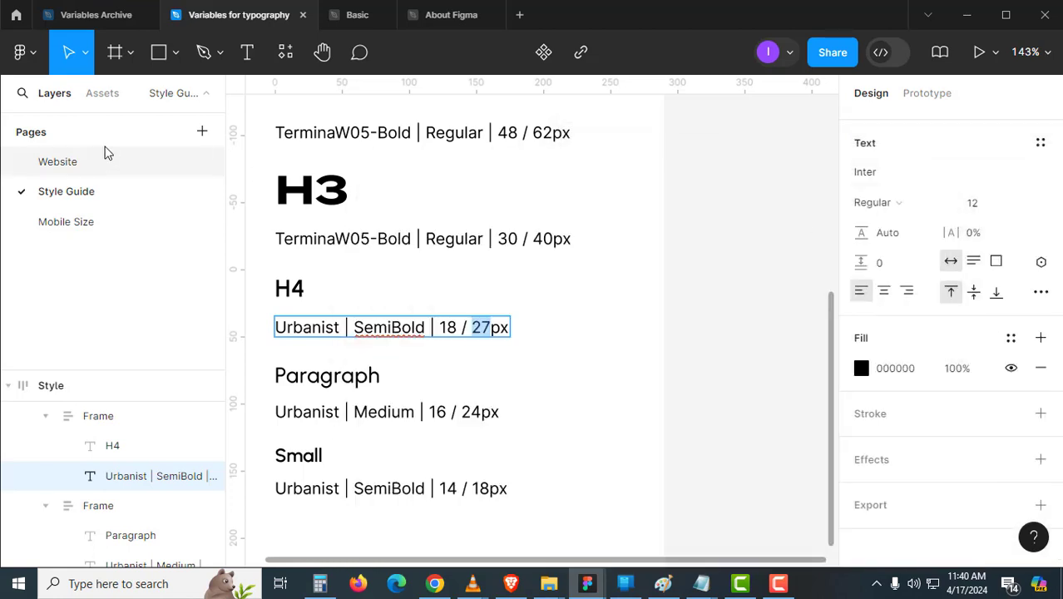
- Switch to the Website page and check which text style the "your data" hero heading uses
click(103, 162)
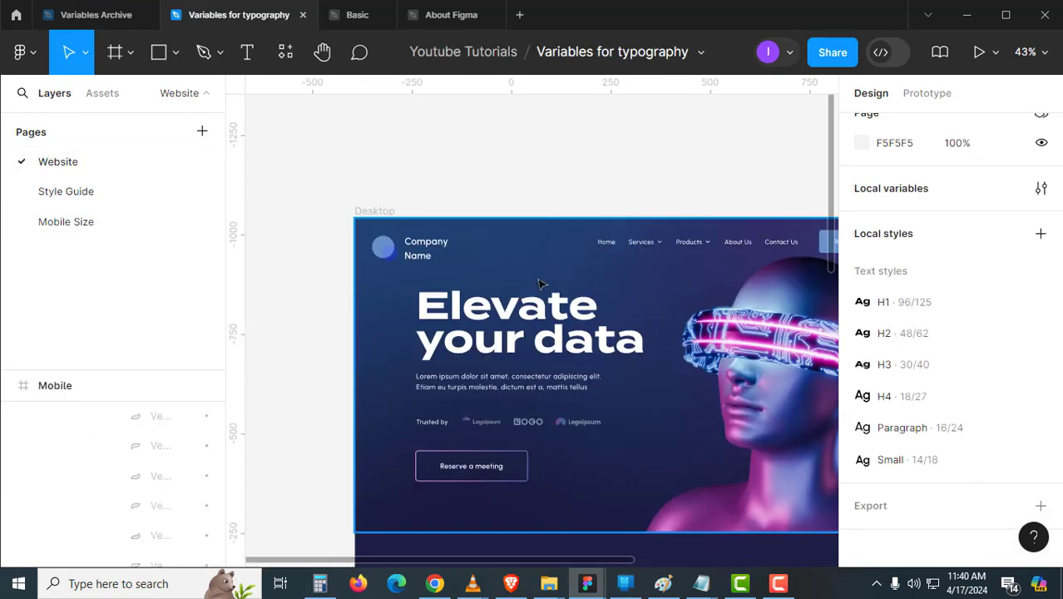
click(511, 331)
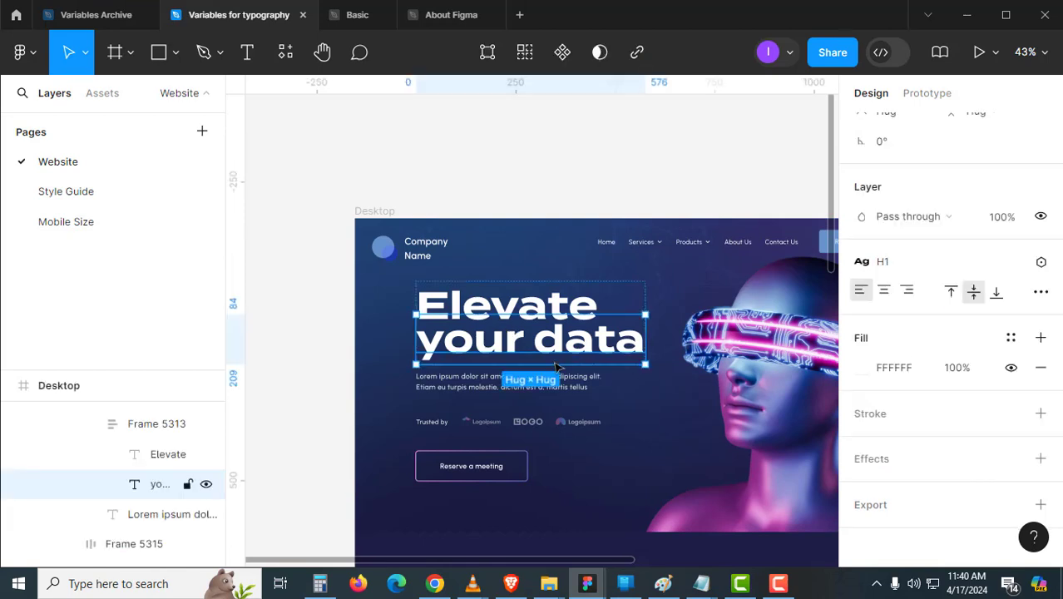
click(646, 154)
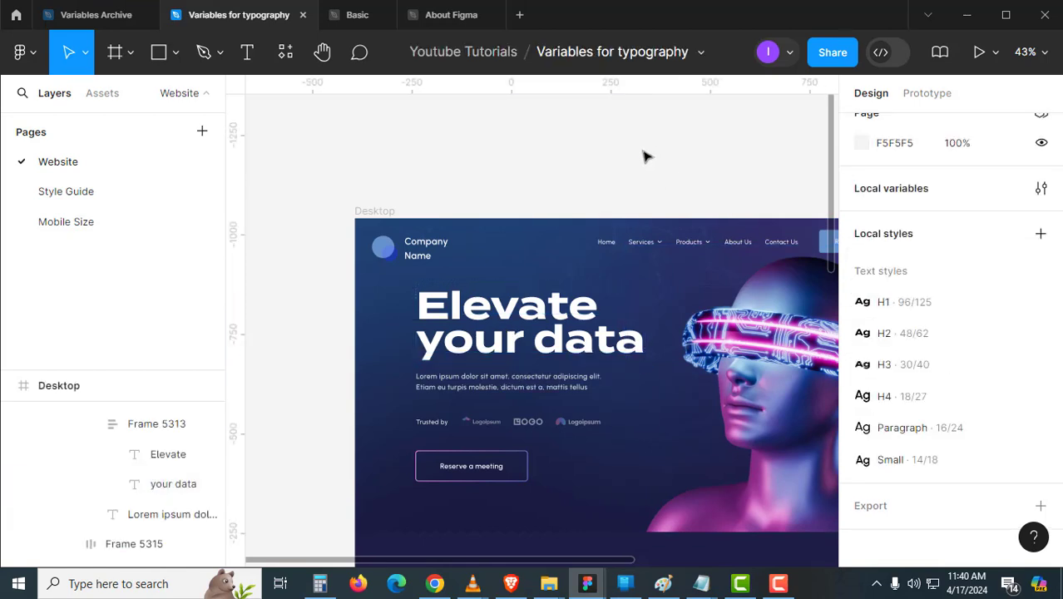
- Edit the H1 text style and bind its font family to the font/family title variable
click(1041, 304)
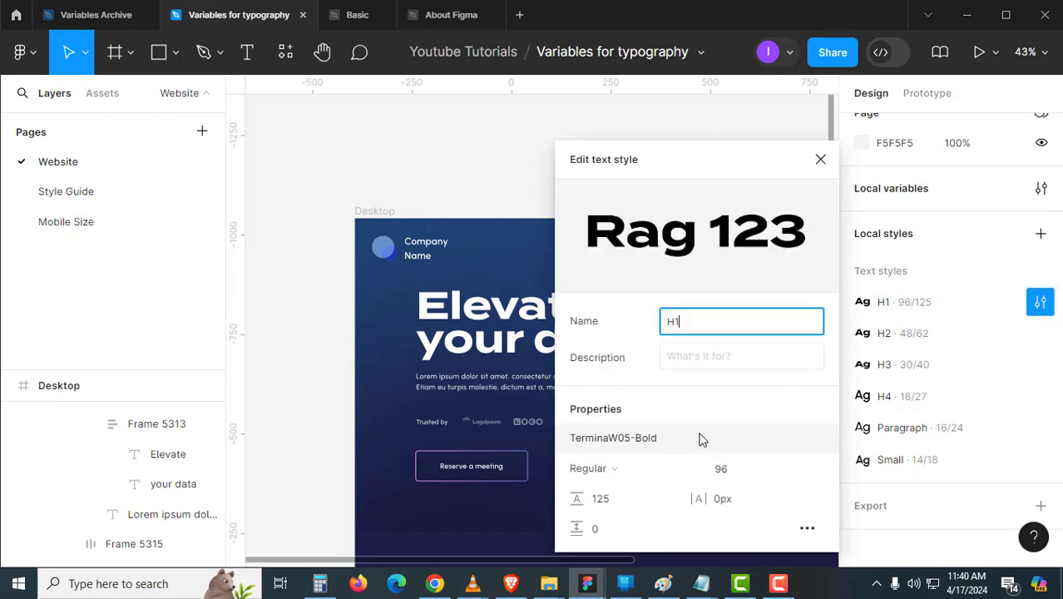
click(646, 448)
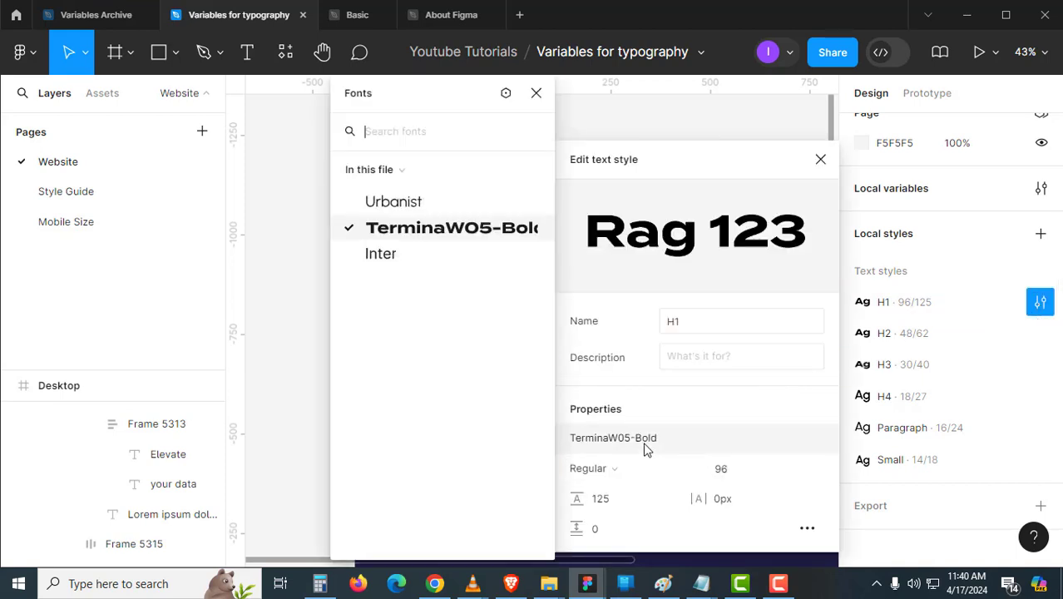
click(506, 93)
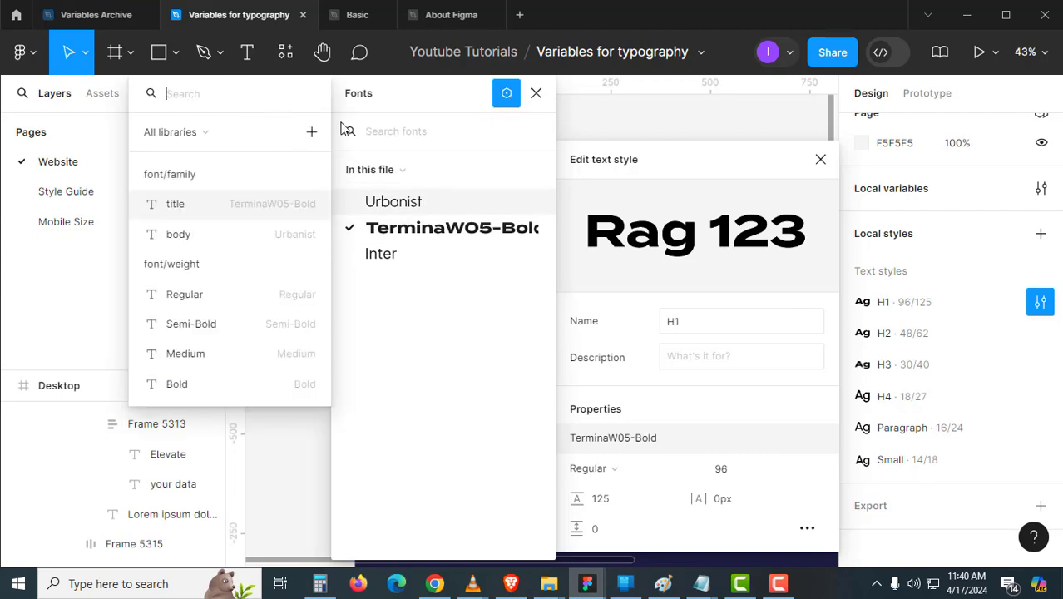
click(198, 131)
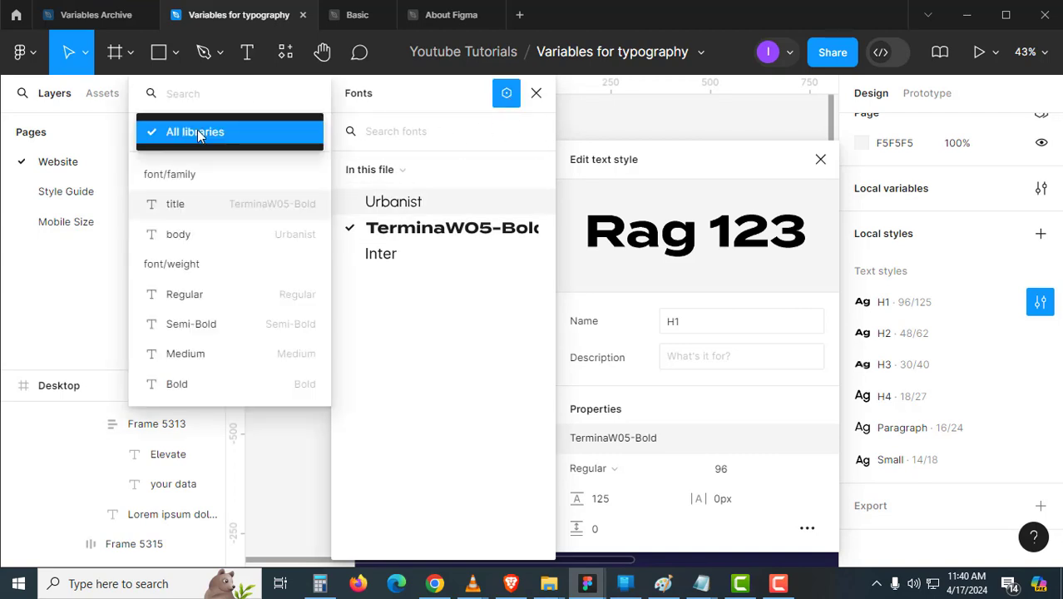
click(197, 130)
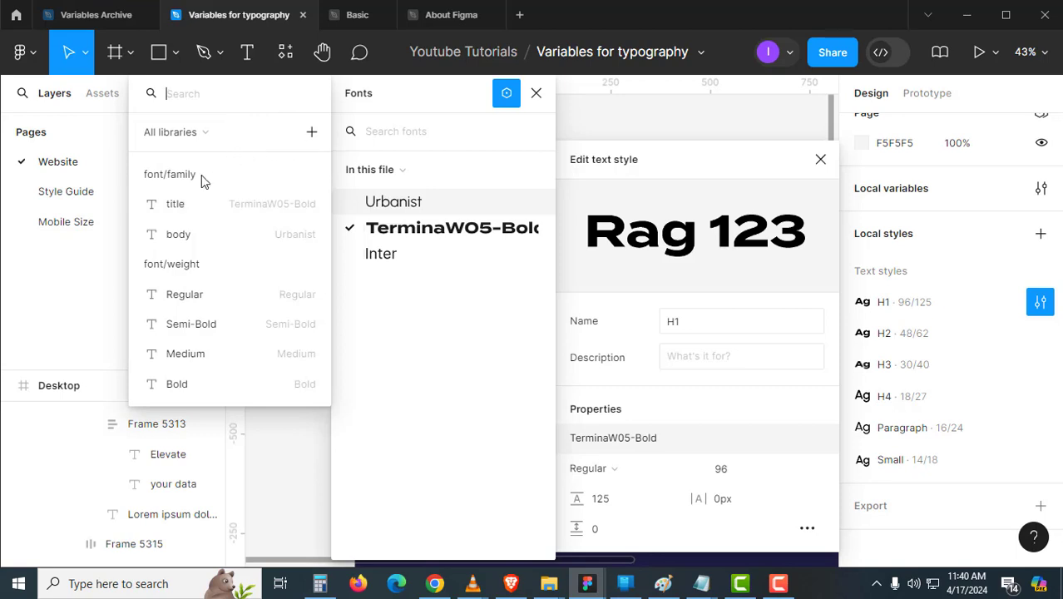
click(242, 213)
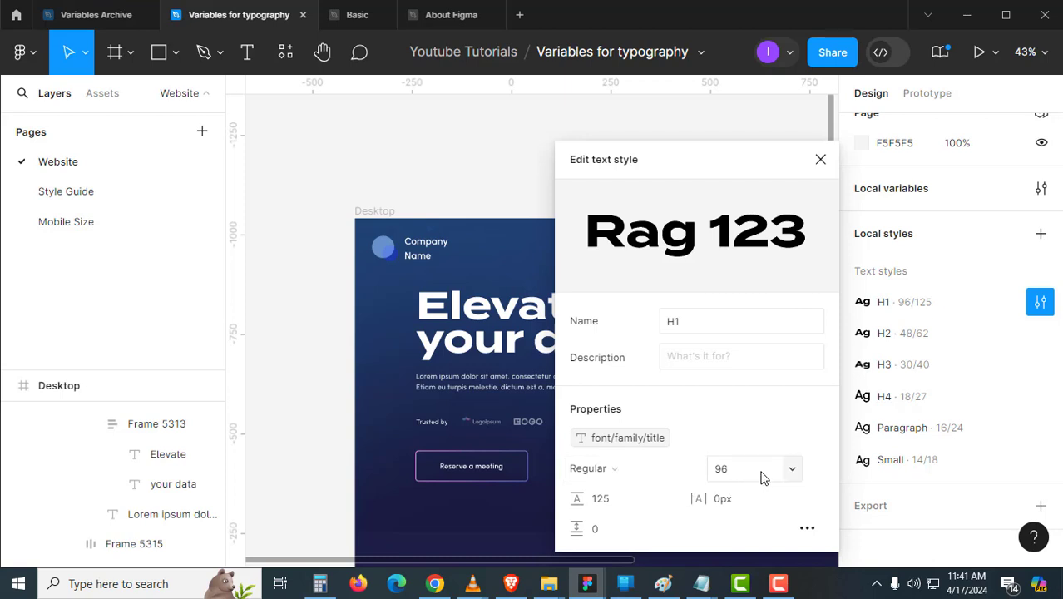
- Bind the H1 text style's font size to the Heading 1 variable and its line height to LineH H1
click(792, 473)
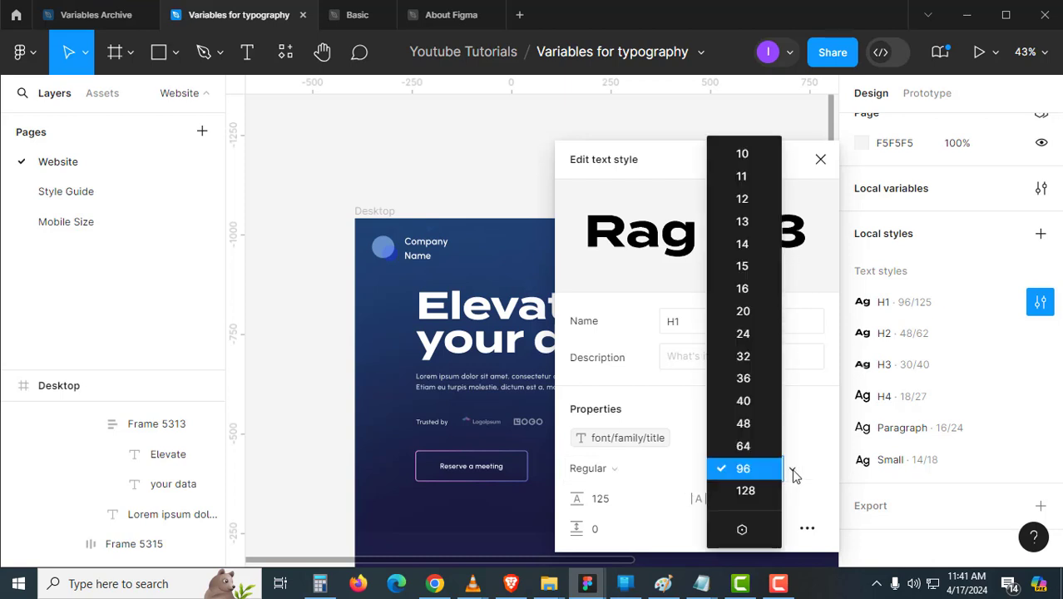
click(762, 528)
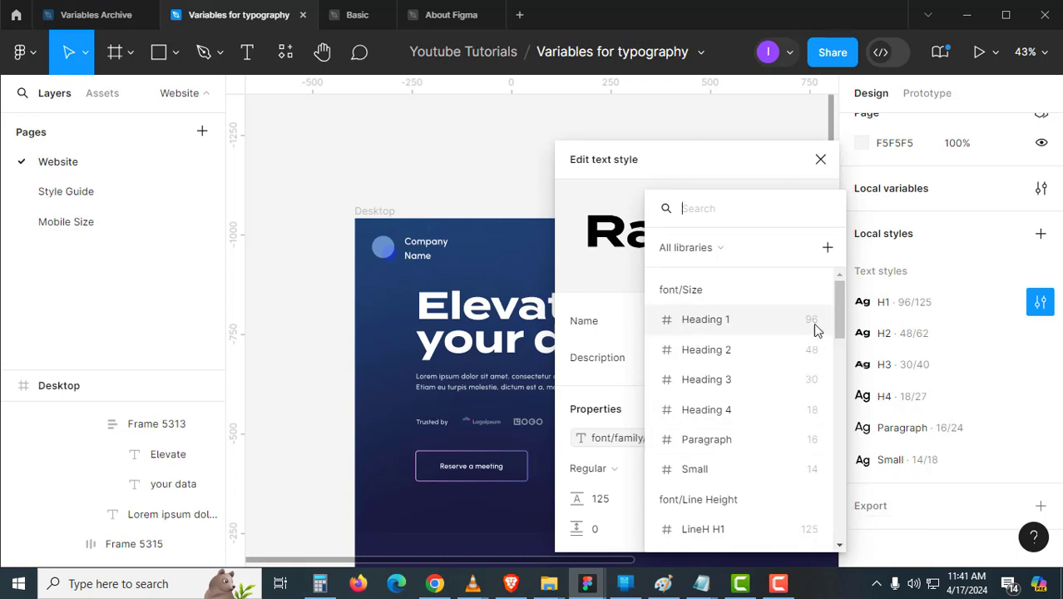
click(728, 321)
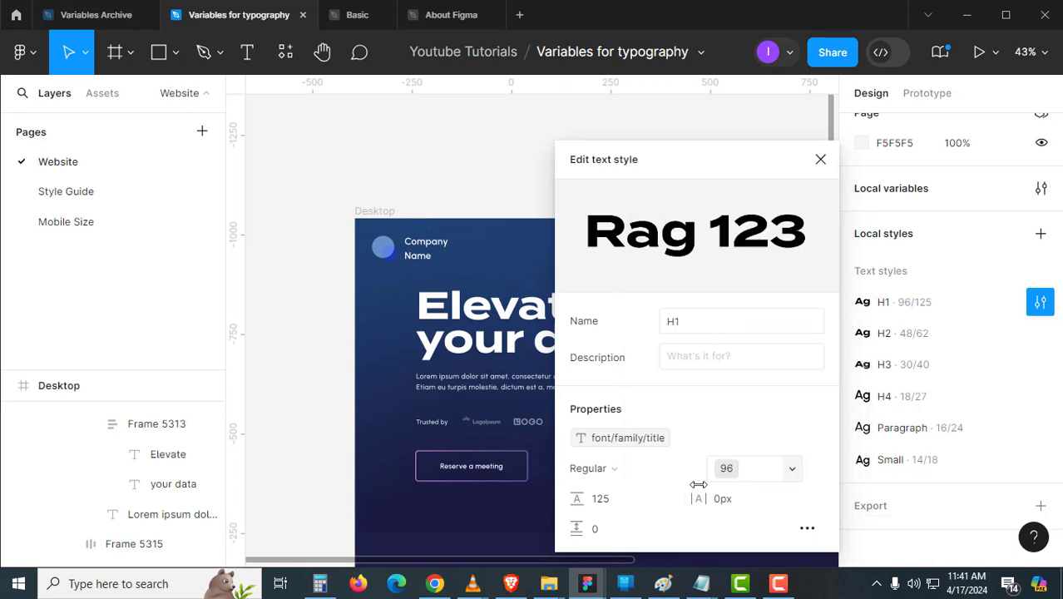
click(656, 500)
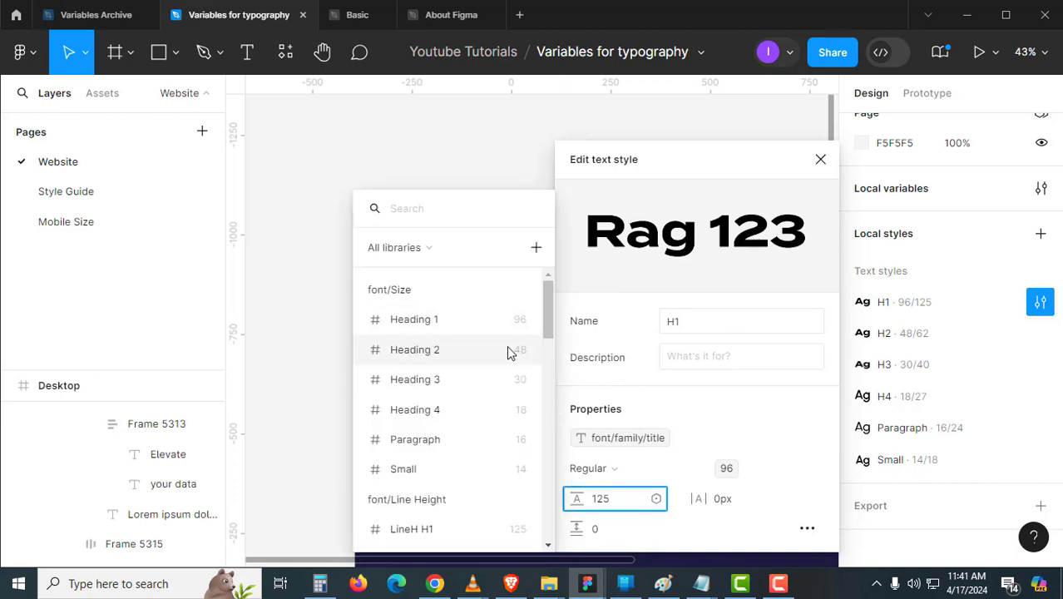
scroll(551, 331, down, 3)
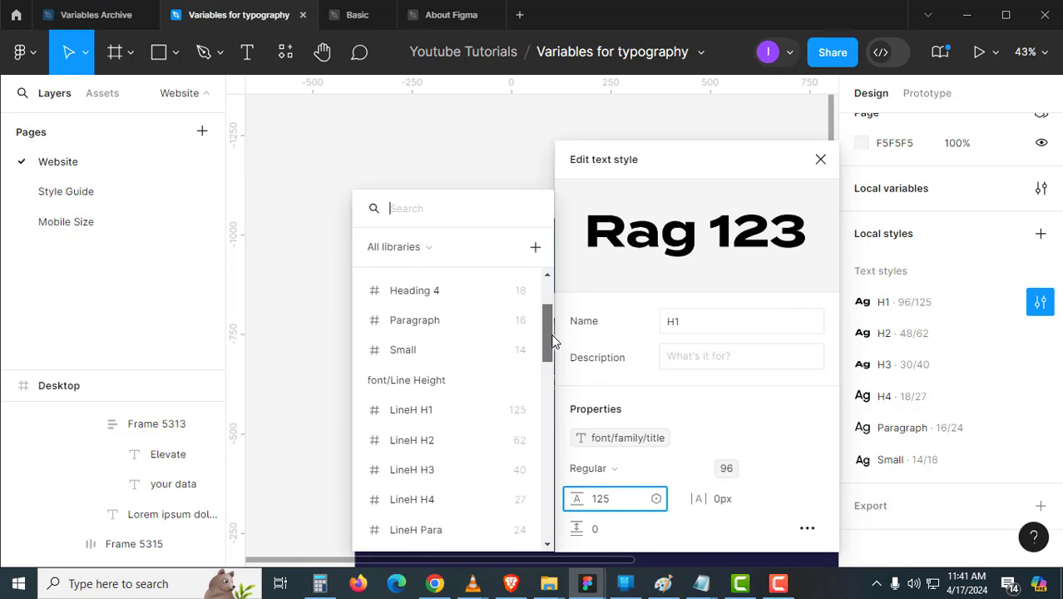
click(450, 423)
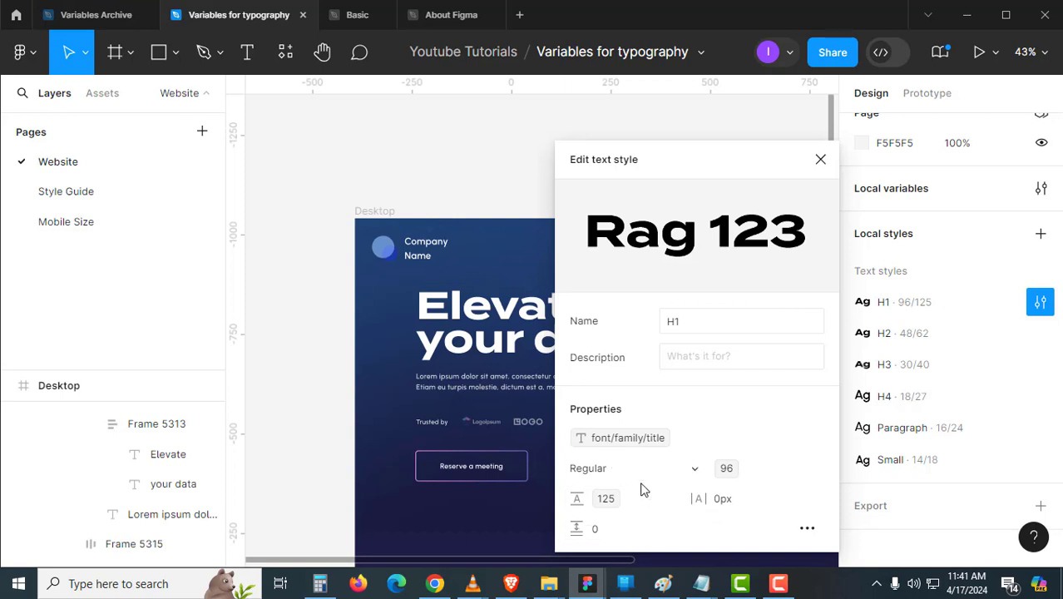
- Bind the H1 text style's font weight to the font/weight Regular variable and close the style editor
click(614, 476)
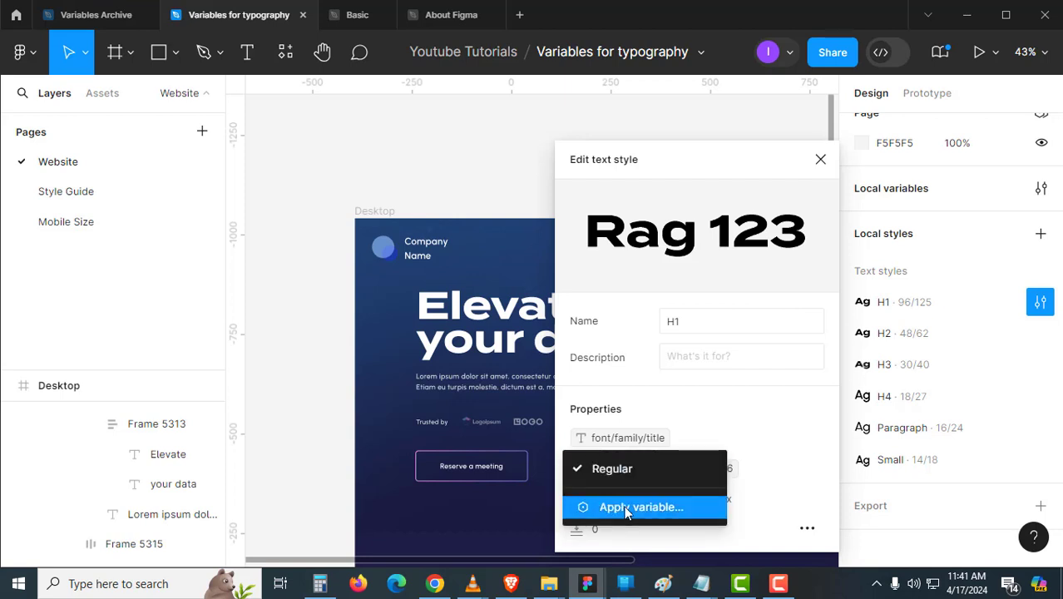
click(624, 505)
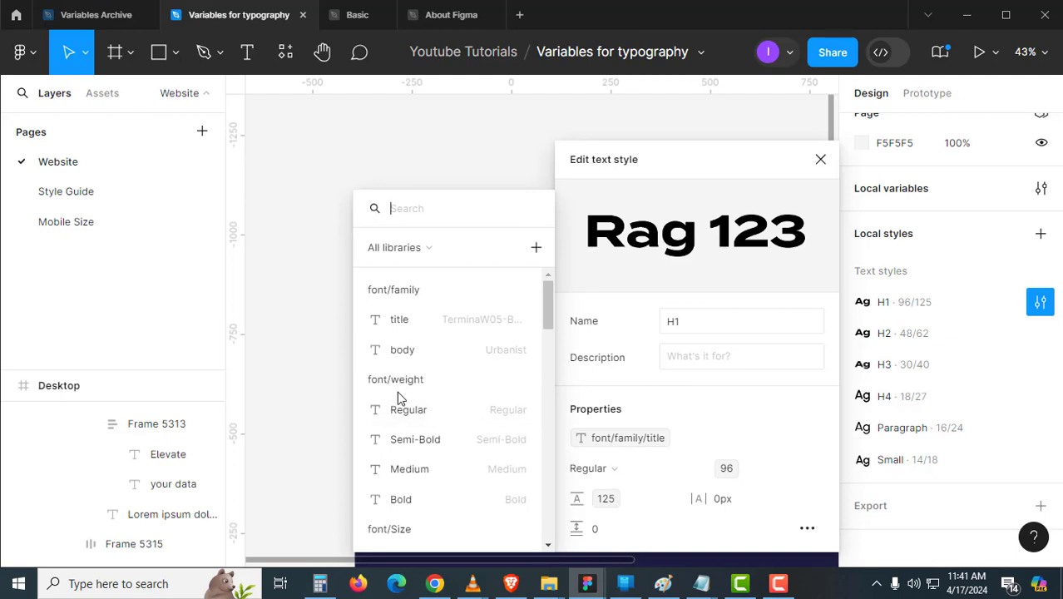
click(419, 409)
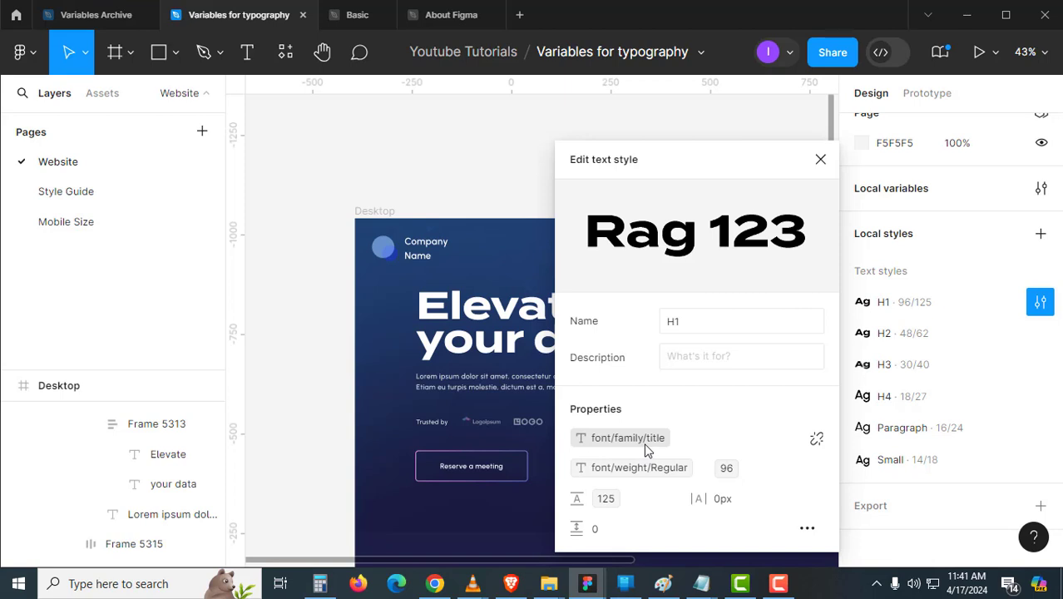
click(527, 171)
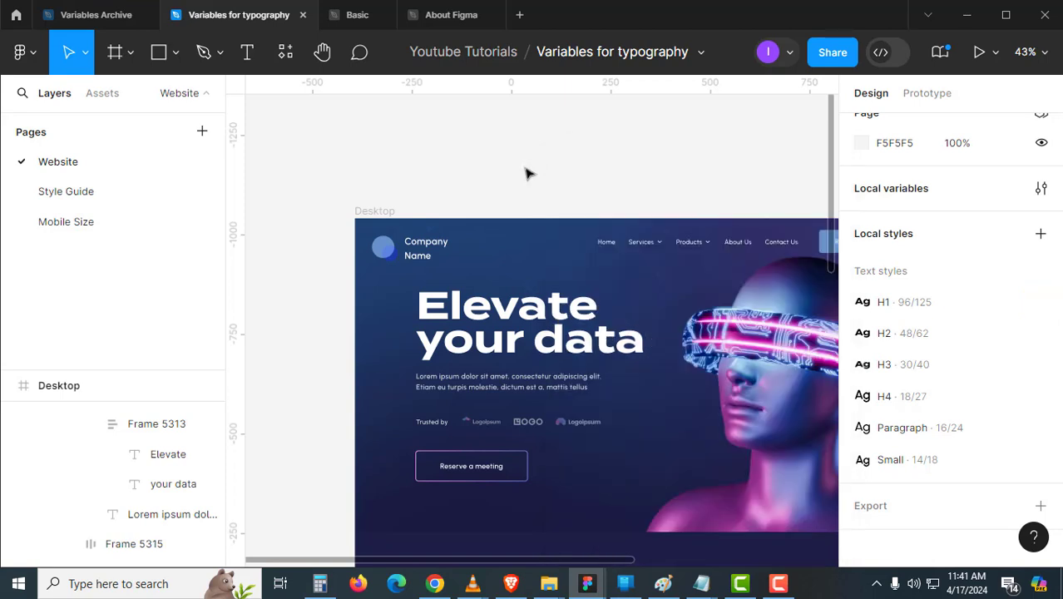
- Review the family group in the local variables of the Typography collection and close the window
click(1041, 189)
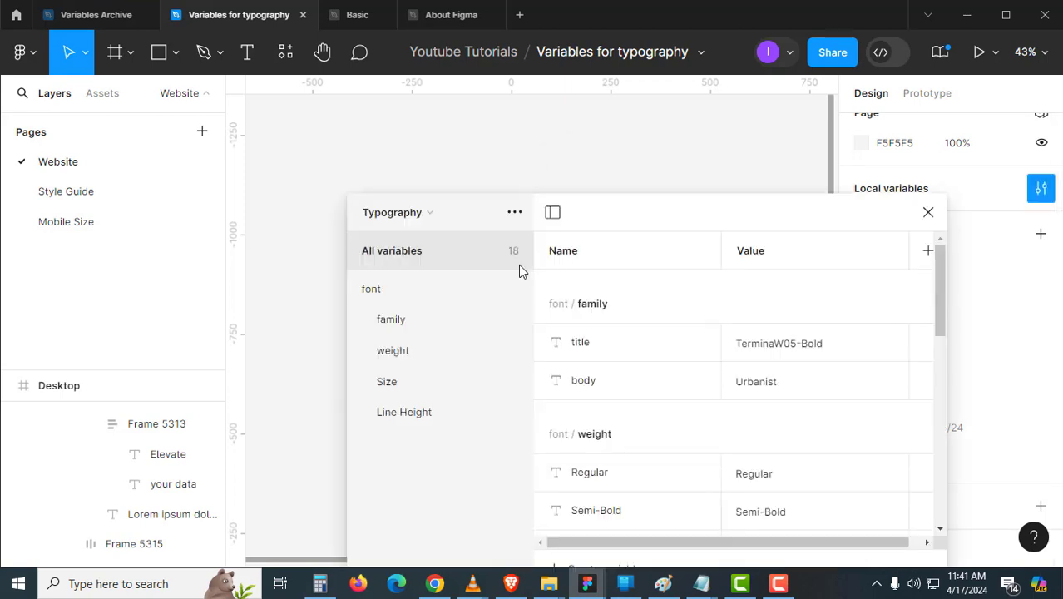
click(414, 324)
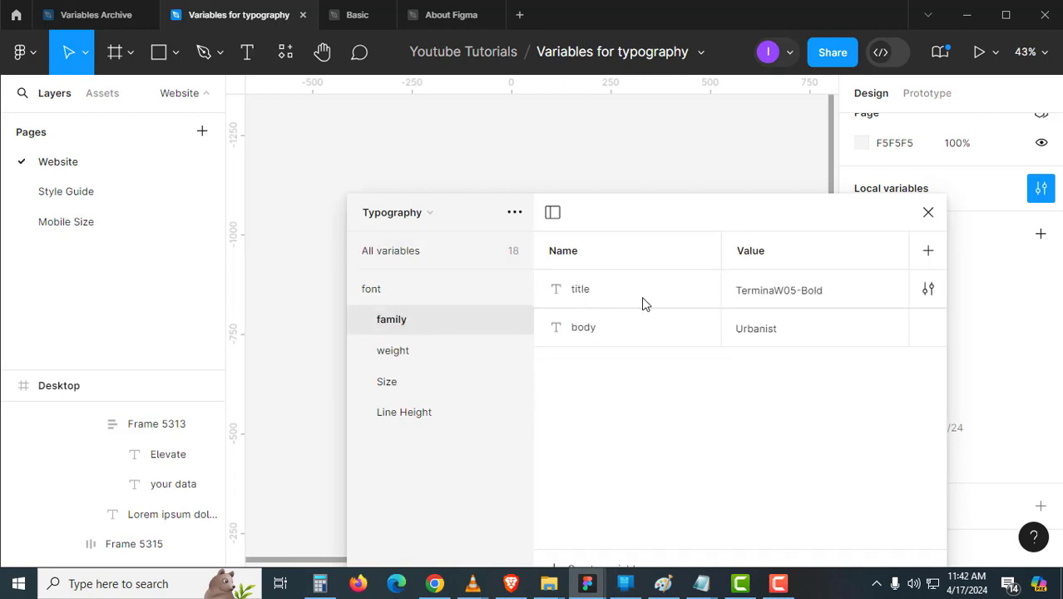
click(928, 213)
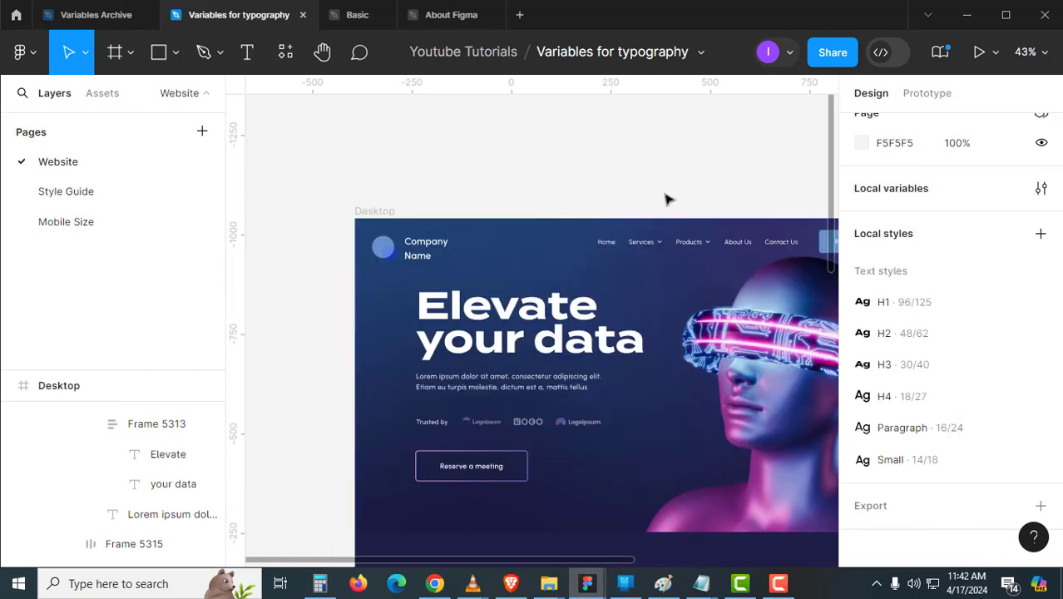
- Edit the H2 text style, binding its font family to the title variable and its weight to the Regular variable
drag(665, 193, 644, 159)
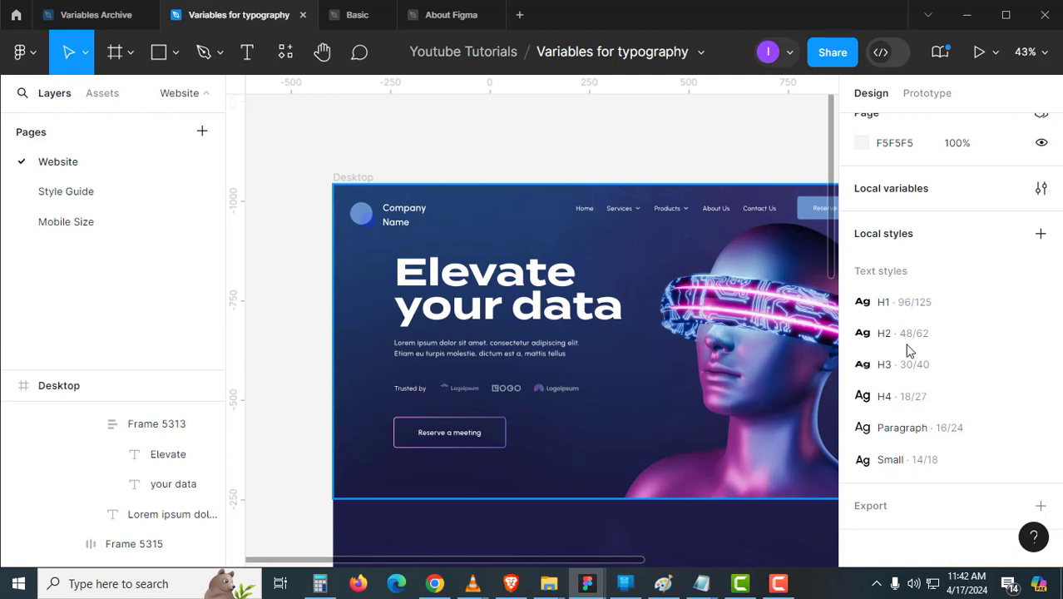
click(1039, 333)
click(608, 437)
click(506, 94)
click(178, 205)
click(694, 468)
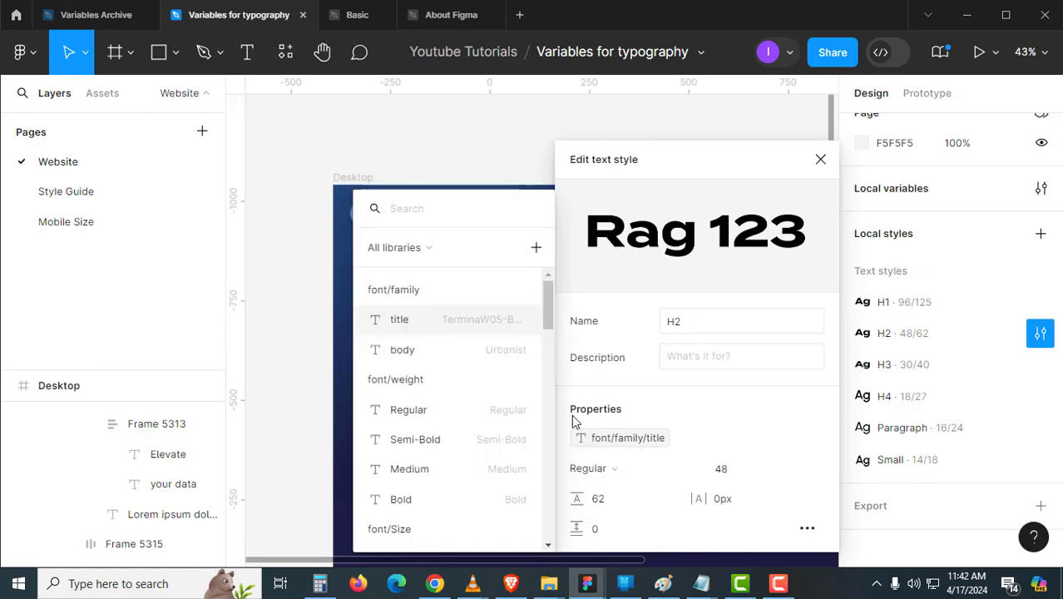
click(408, 409)
- Bind the H2 text style's font size to the Heading 2 variable and its line height to LineH H2, and close the editor
click(761, 468)
click(705, 350)
click(655, 499)
scroll(506, 449, down, 3)
click(506, 449)
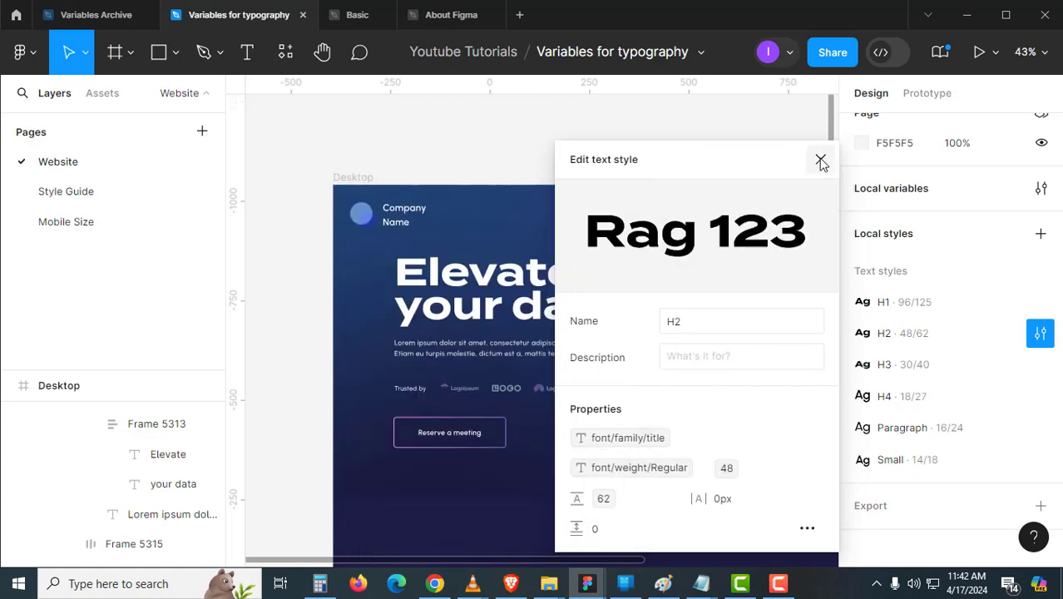
click(821, 161)
- Edit the H3 text style and bind its font family to the font/family title variable
click(1040, 365)
click(616, 437)
click(506, 94)
click(248, 205)
- Bind the H3 text style's font size and line height to number variables
click(792, 468)
click(741, 539)
click(792, 468)
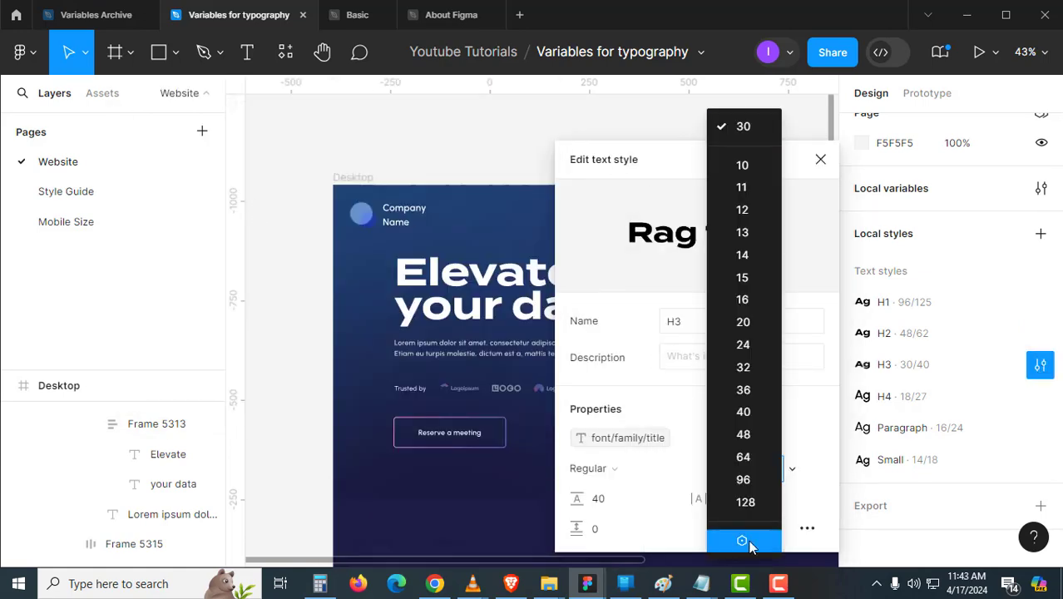
click(749, 542)
click(655, 499)
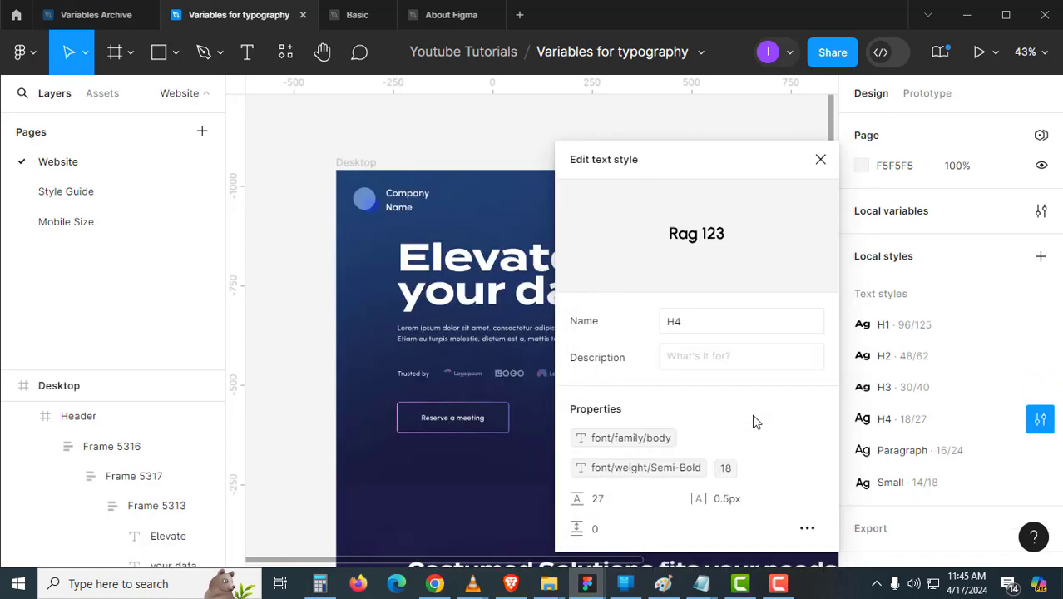
click(656, 499)
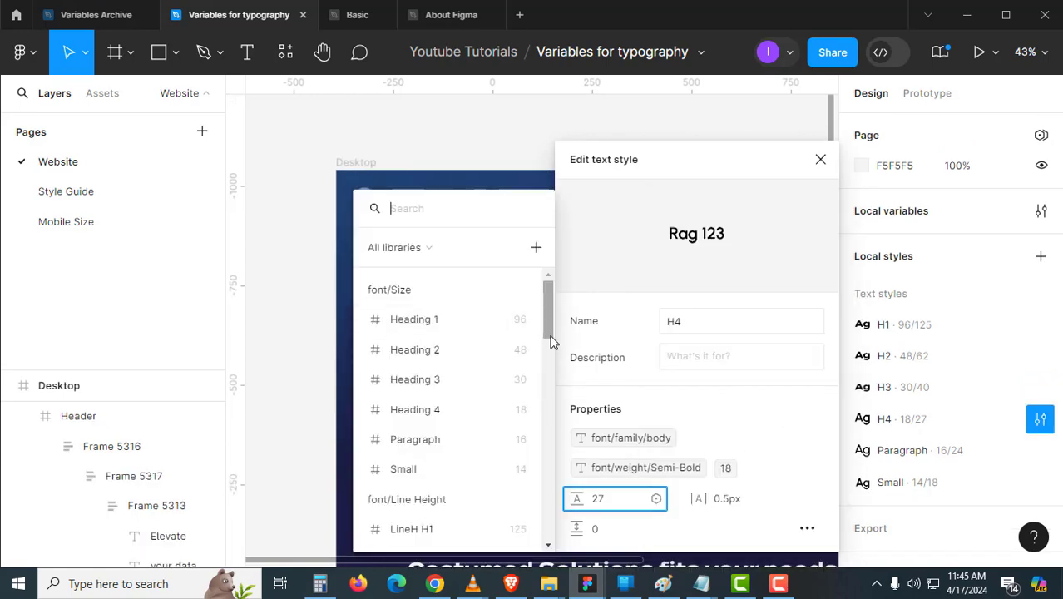
key(Escape)
key(Escape)
- Edit the Paragraph text style and bind its font family to the font/family/body variable
click(1040, 450)
click(615, 437)
click(506, 94)
click(178, 233)
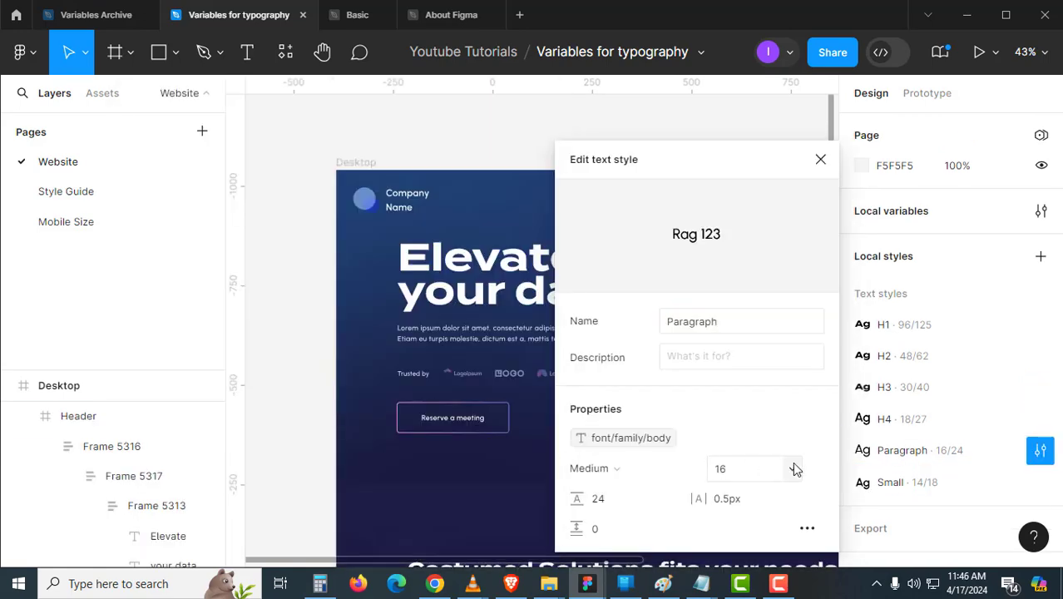
- Bind the Paragraph text style's font size to the Paragraph size variable
click(793, 468)
click(742, 540)
drag(839, 334, 838, 374)
click(761, 468)
click(792, 469)
click(742, 540)
click(821, 327)
- Bind the Paragraph text style's font weight to a weight variable and close the style editor
click(655, 499)
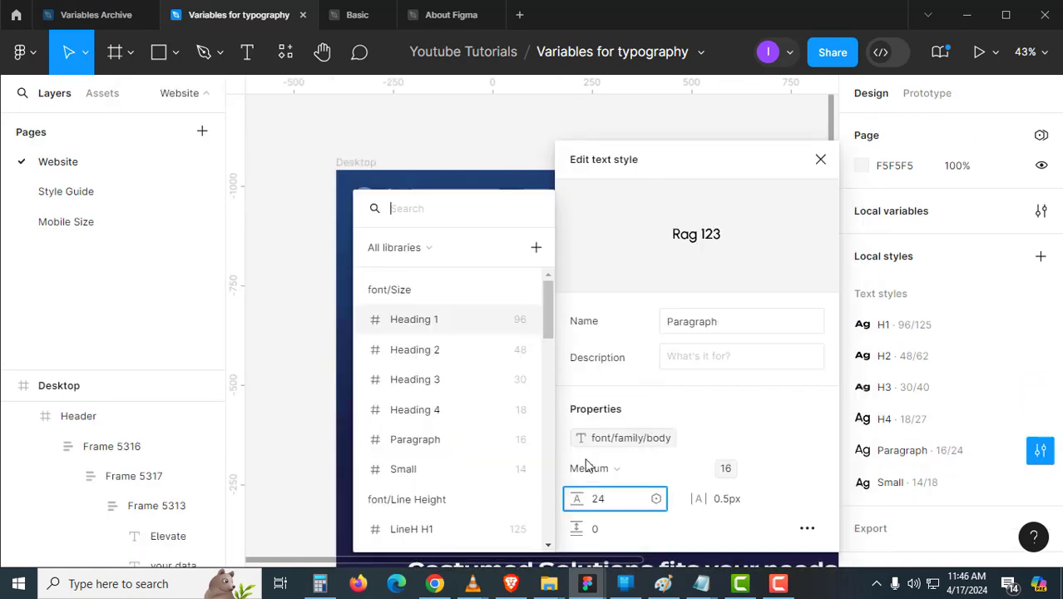
click(588, 468)
click(623, 537)
click(439, 468)
click(820, 159)
- Edit the Small text style, binding its font family to the font/family/body variable and its weight to the Semi-Bold variable
click(1039, 481)
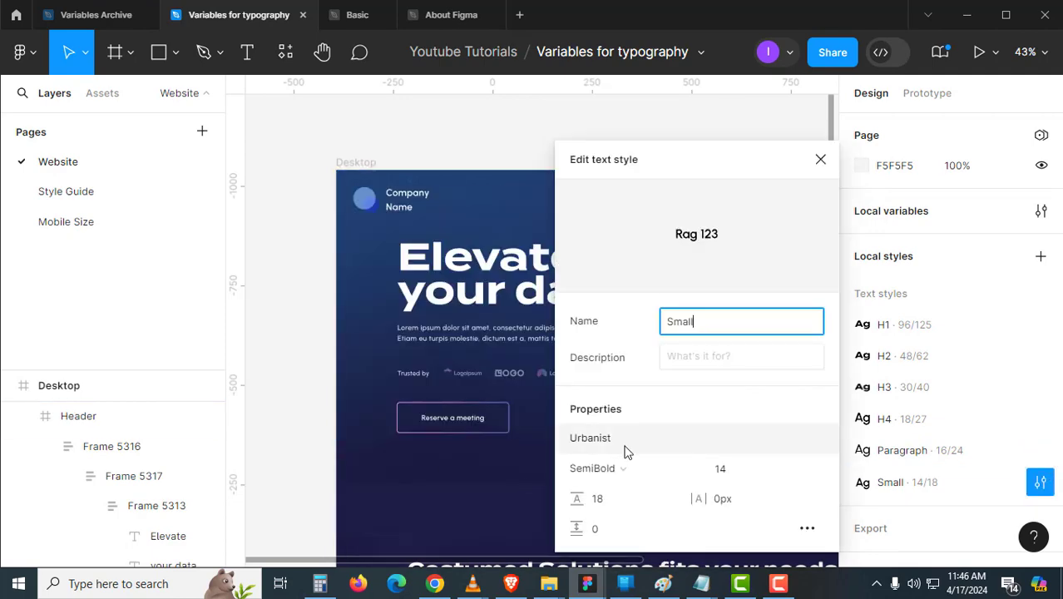
click(625, 445)
click(505, 95)
click(178, 234)
click(687, 470)
text(s)
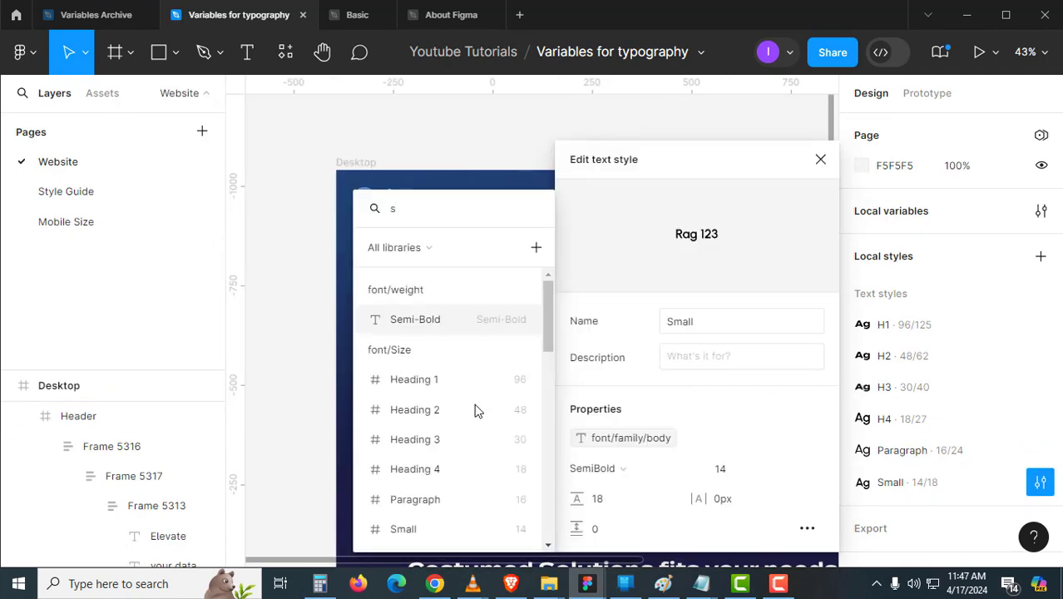
click(432, 319)
- Bind the Small text style's font size to a size variable
click(794, 468)
click(741, 539)
click(694, 468)
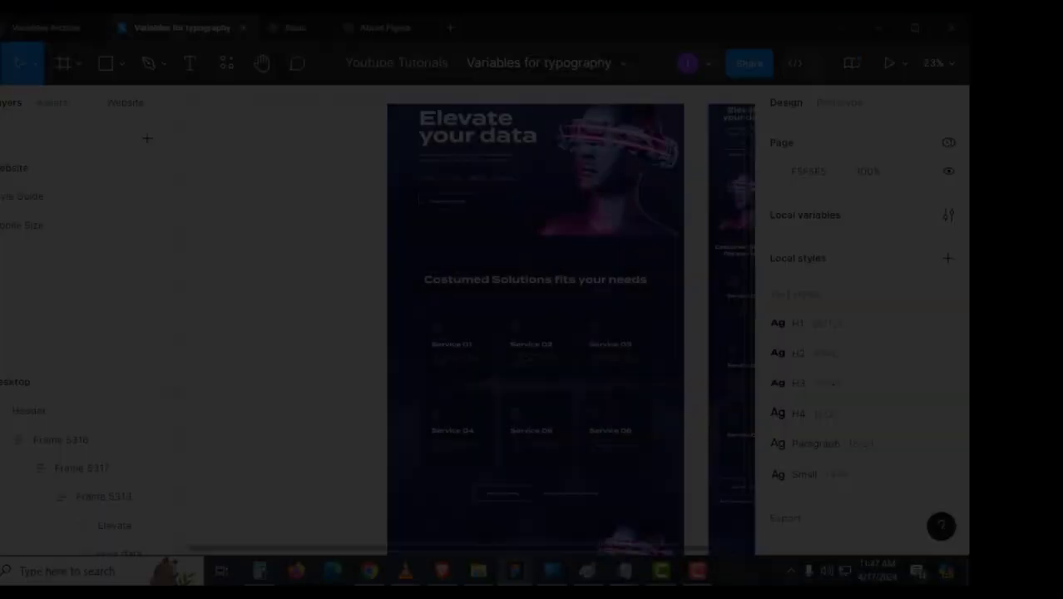
- Examine the service cards in the Desktop frame and the header section of the Mobile frame
scroll(596, 359, up, 3)
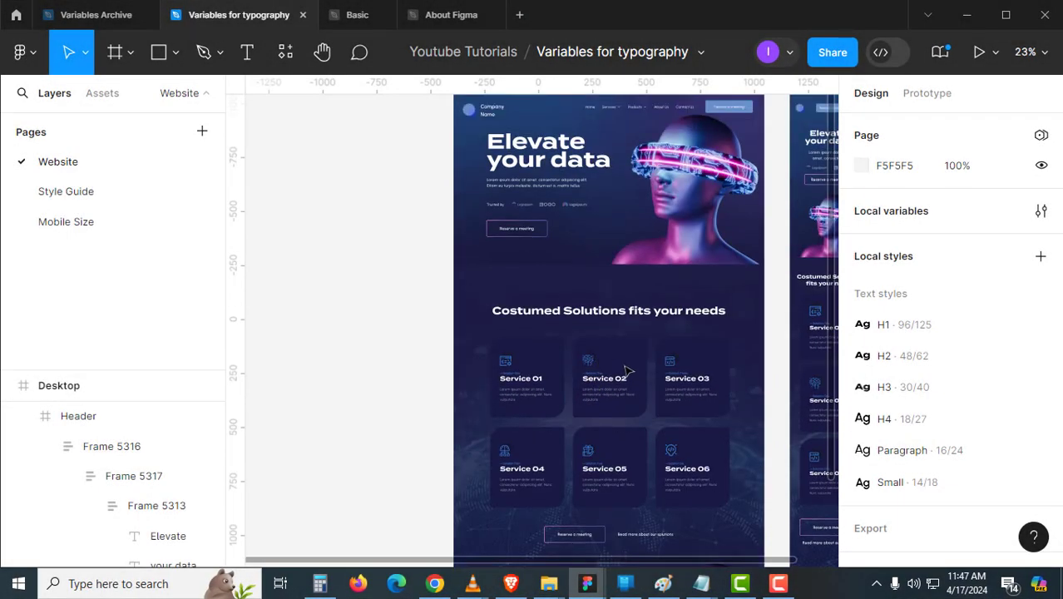
drag(625, 370, 670, 399)
scroll(669, 399, up, 5)
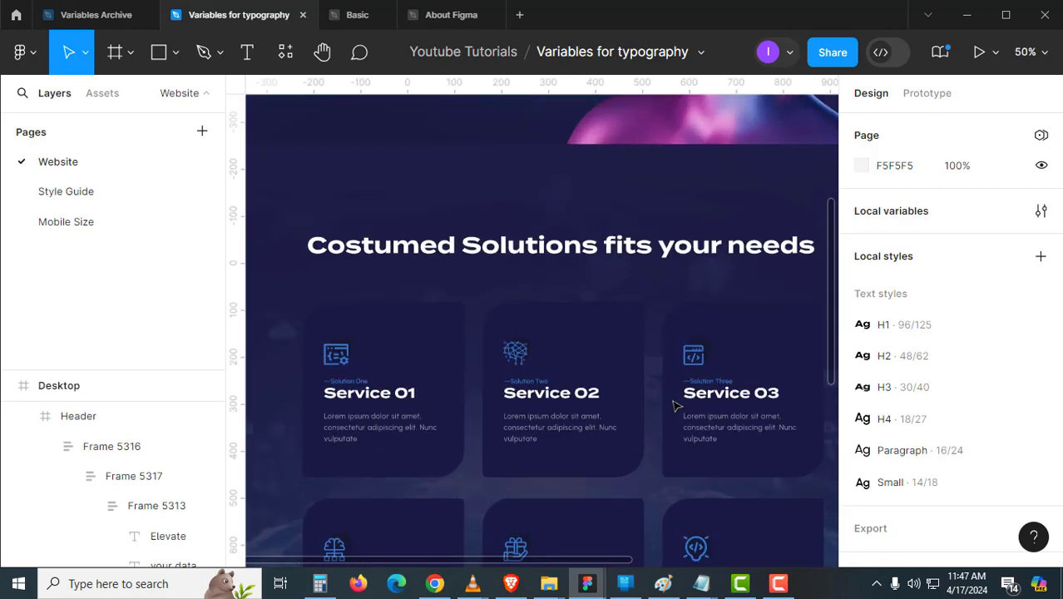
scroll(719, 404, up, 4)
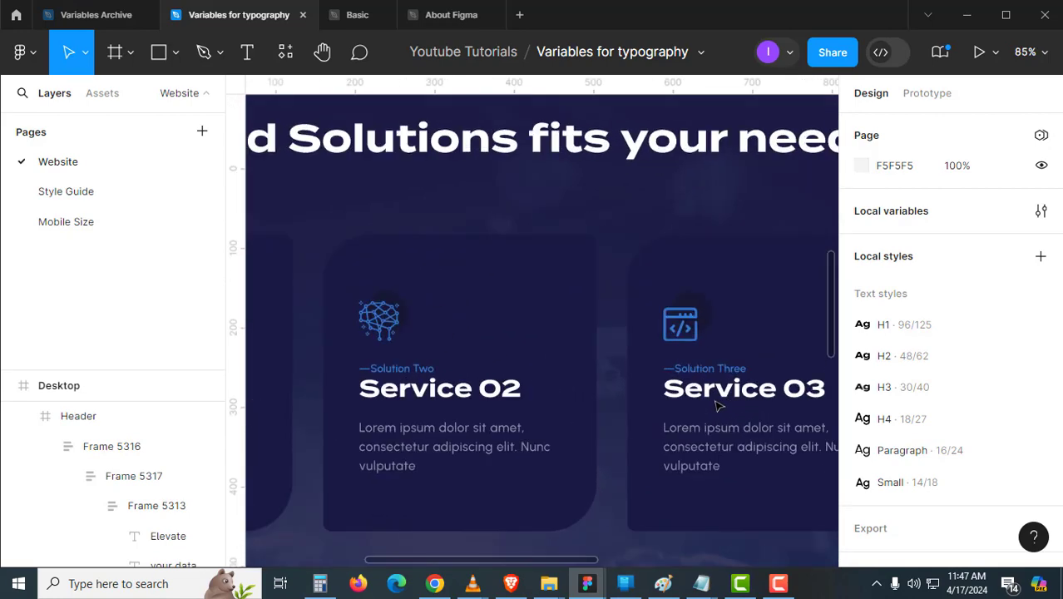
scroll(719, 404, down, 6)
scroll(599, 341, down, 2)
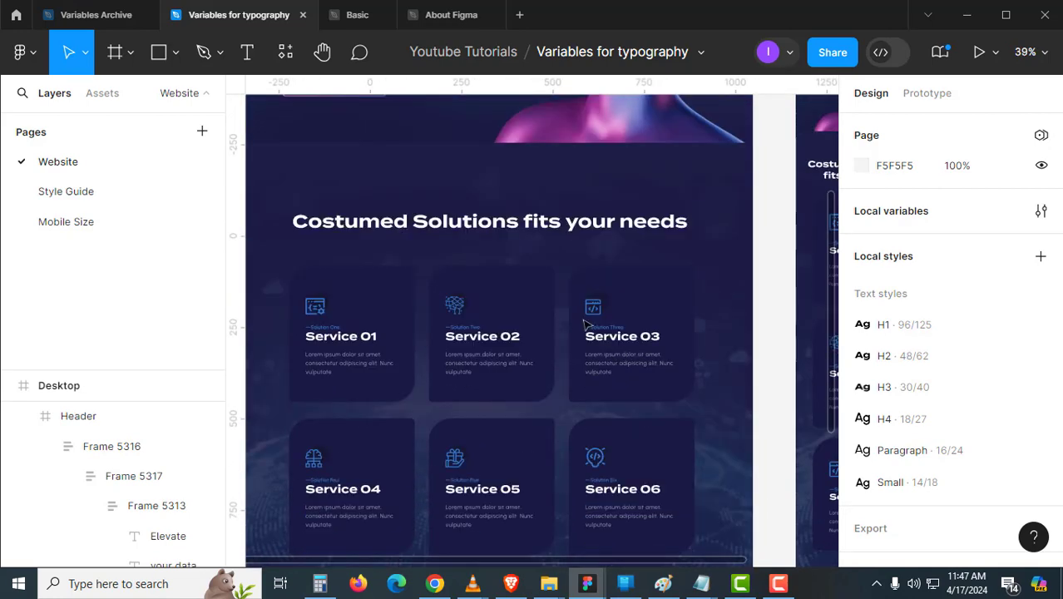
scroll(585, 325, down, 2)
scroll(511, 285, up, 3)
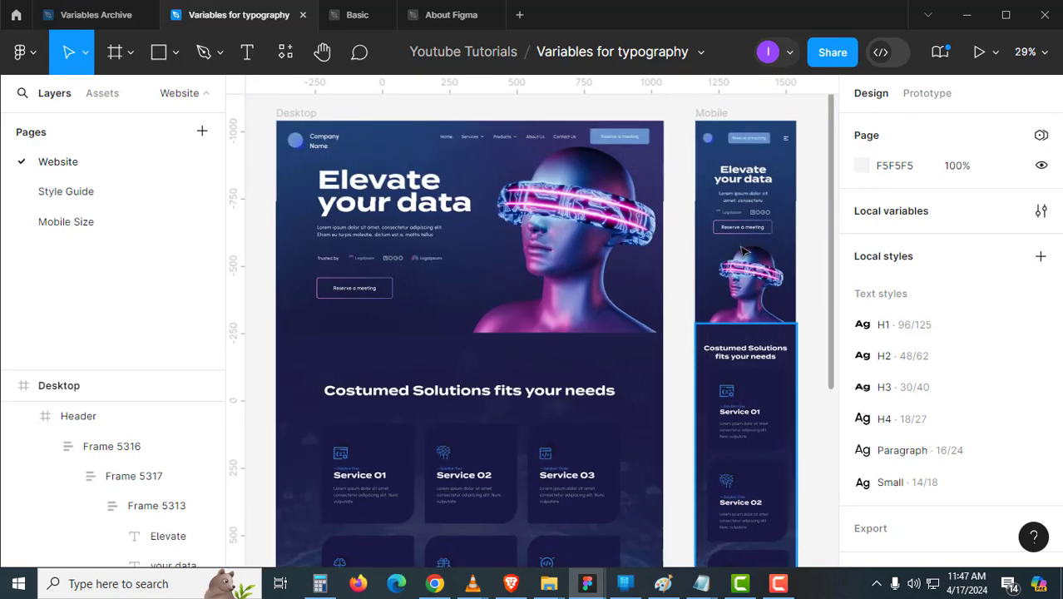
scroll(733, 283, up, 3)
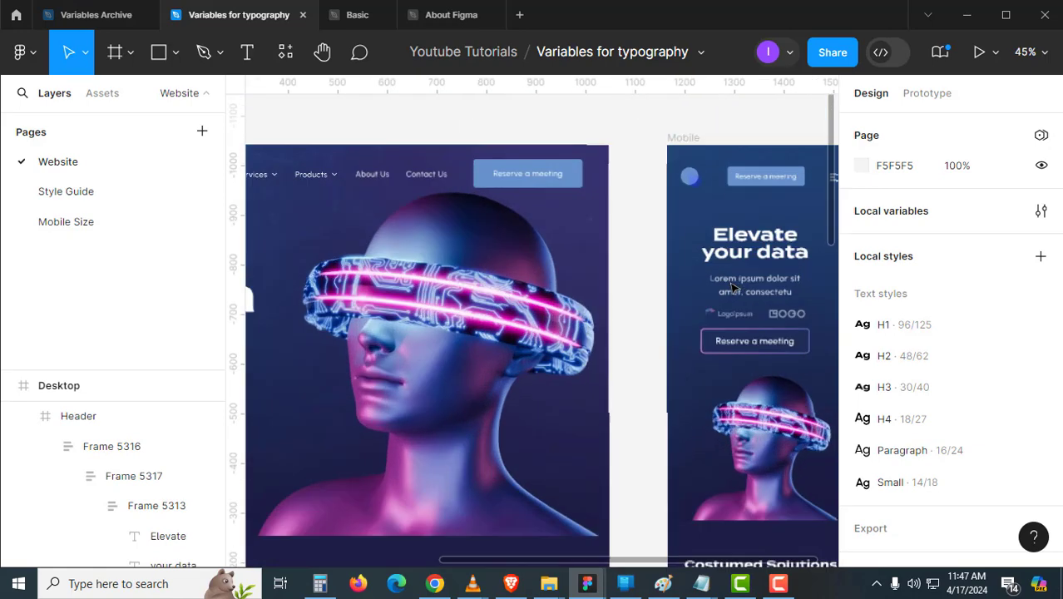
scroll(733, 287, up, 2)
- Inspect the text settings of the "your data" heading in the Mobile frame and in the Desktop frame
click(758, 248)
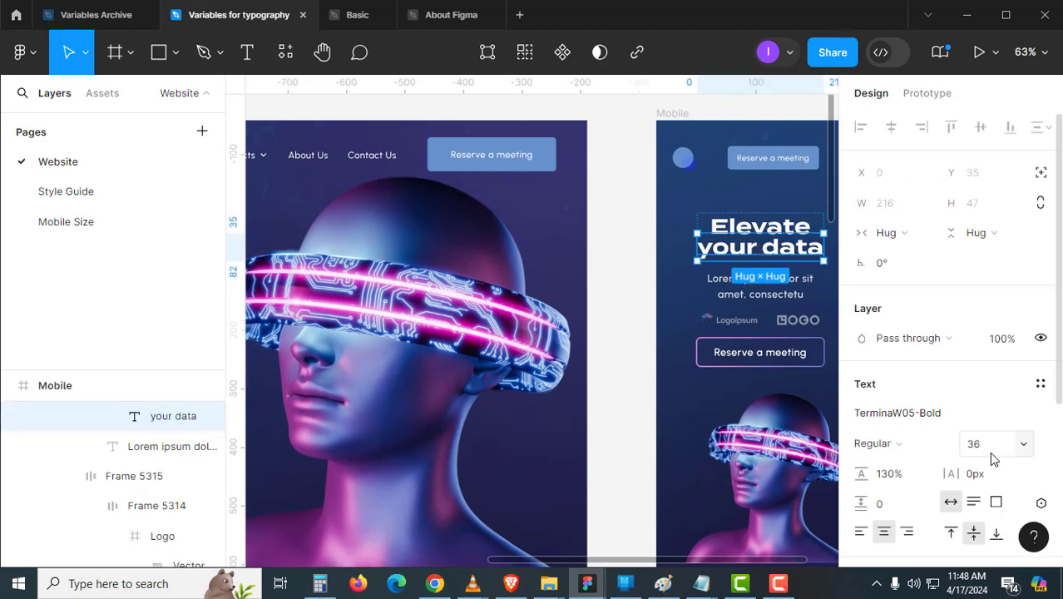
scroll(710, 326, down, 3)
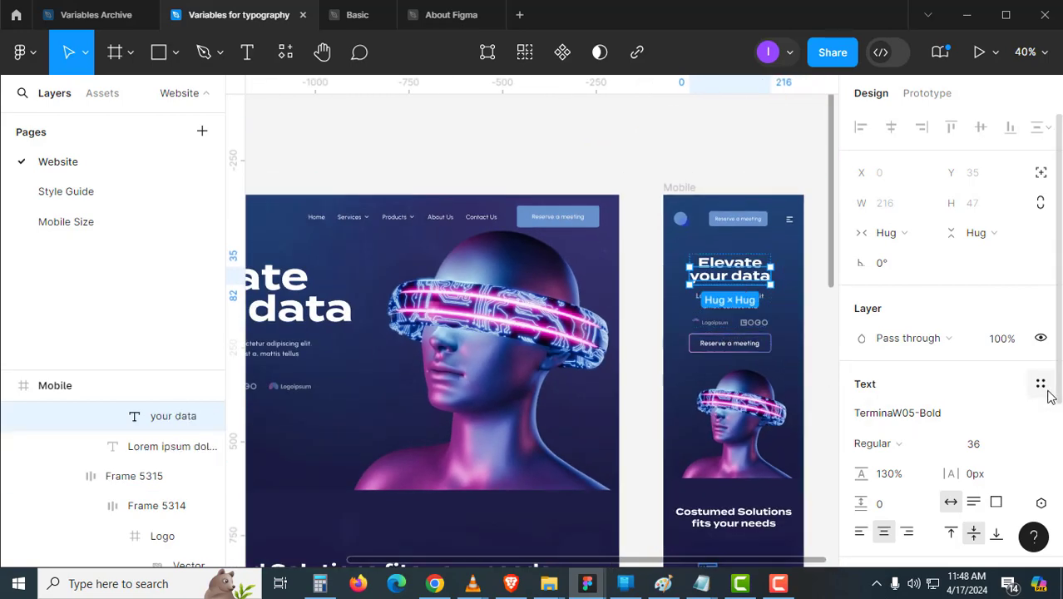
click(320, 311)
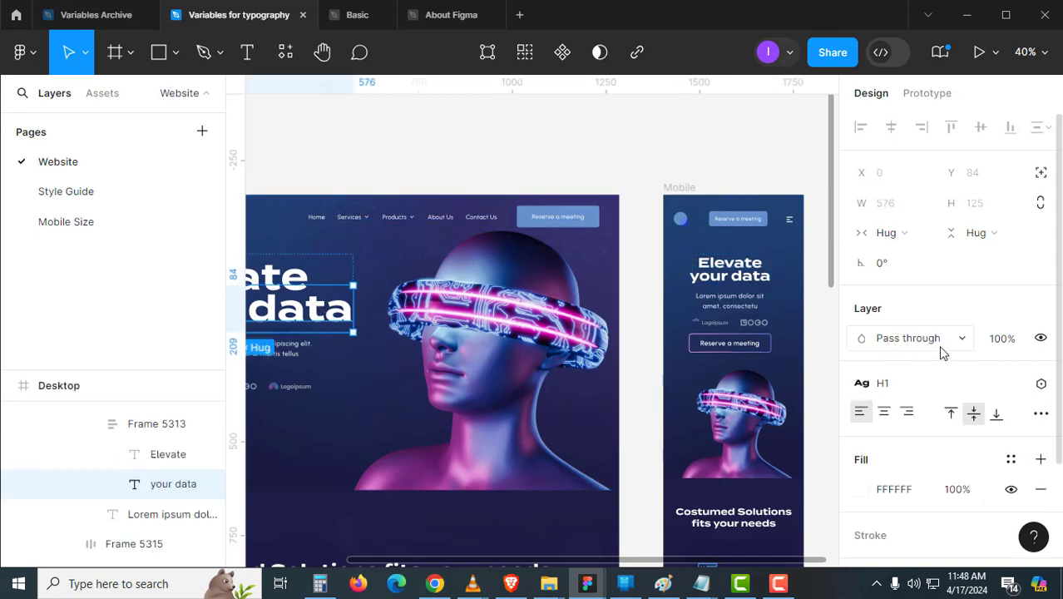
- Apply the H1 text style to both heading lines, "Elevate" and "your data", in the Mobile frame
click(746, 274)
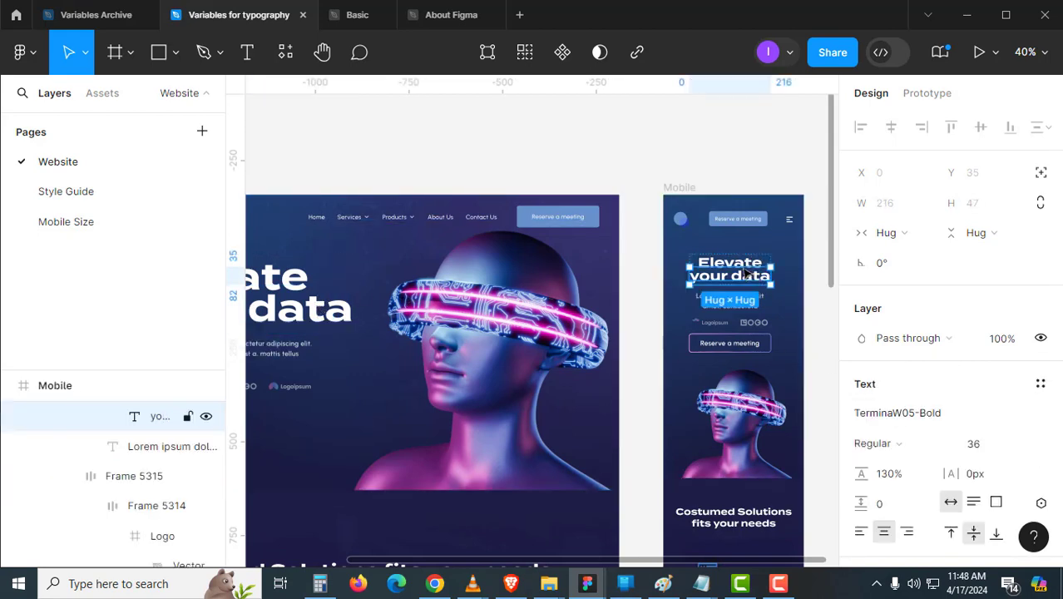
shift+click(742, 264)
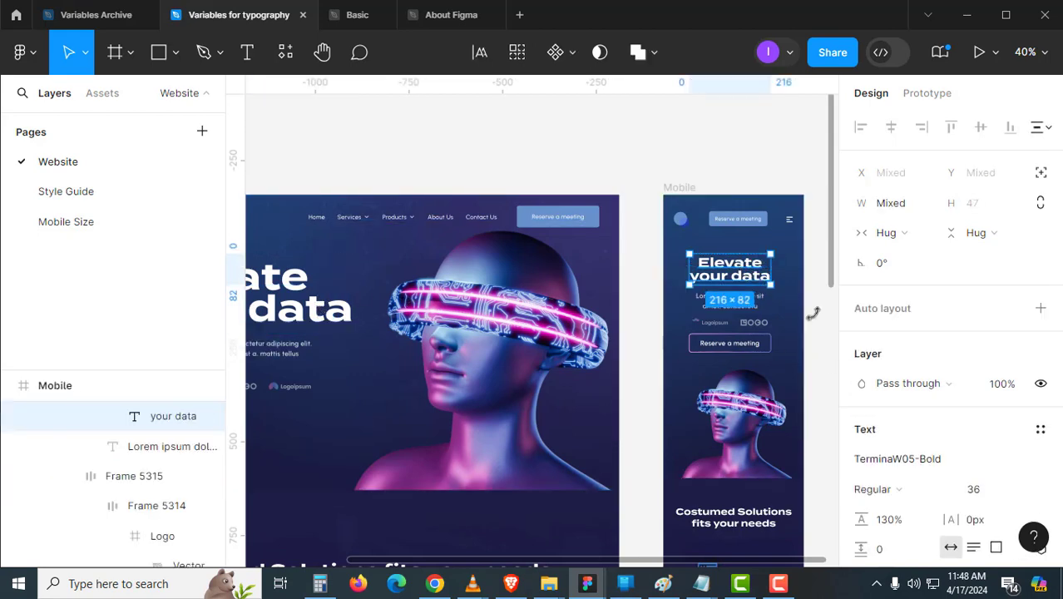
click(1042, 426)
click(950, 315)
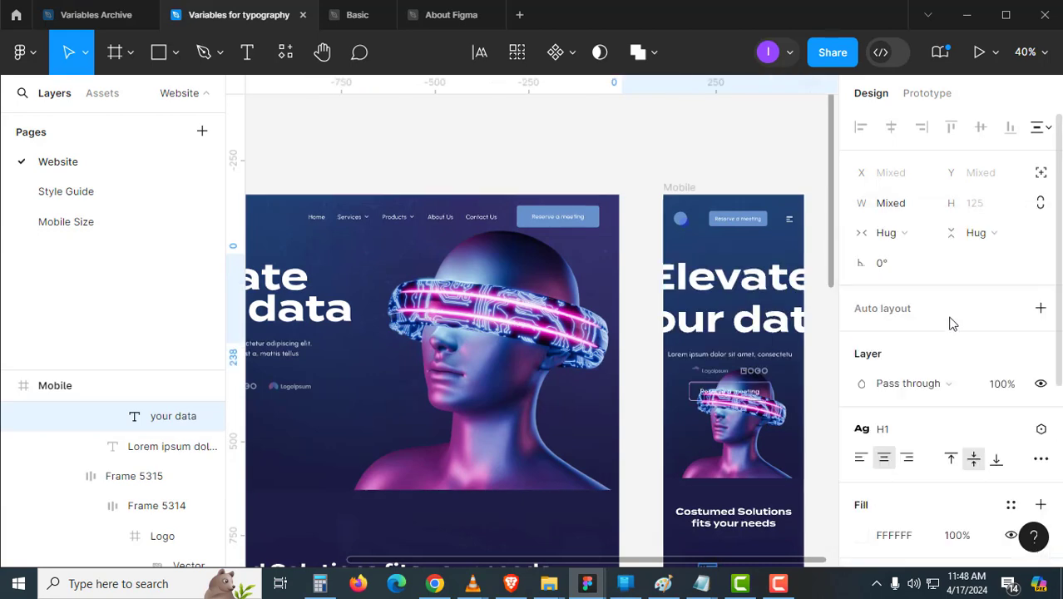
- Deselect the heading and open the local variables window with the Typography collection
click(631, 173)
click(1040, 212)
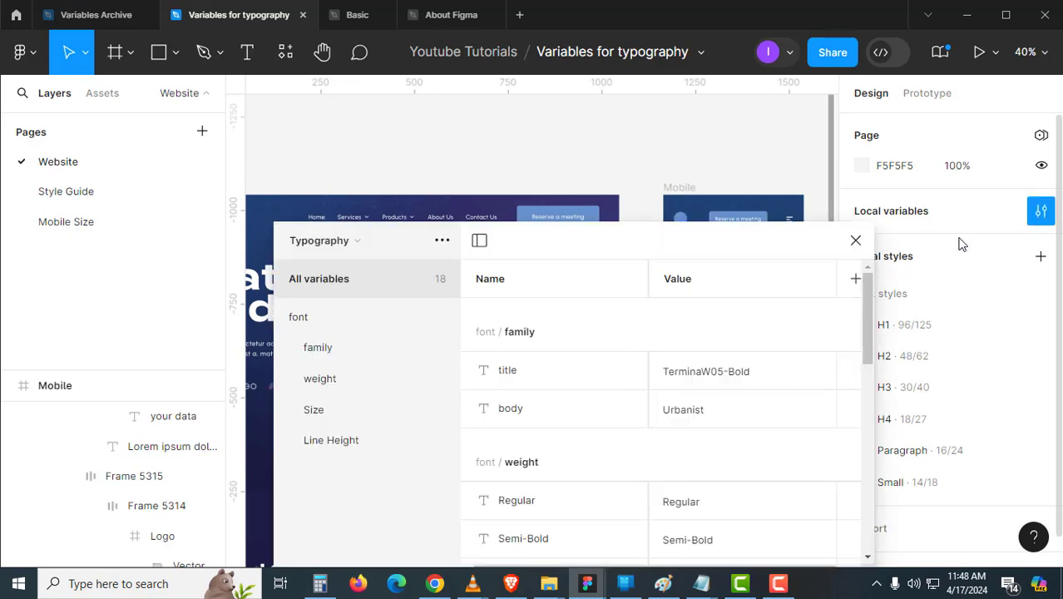
drag(662, 256, 775, 239)
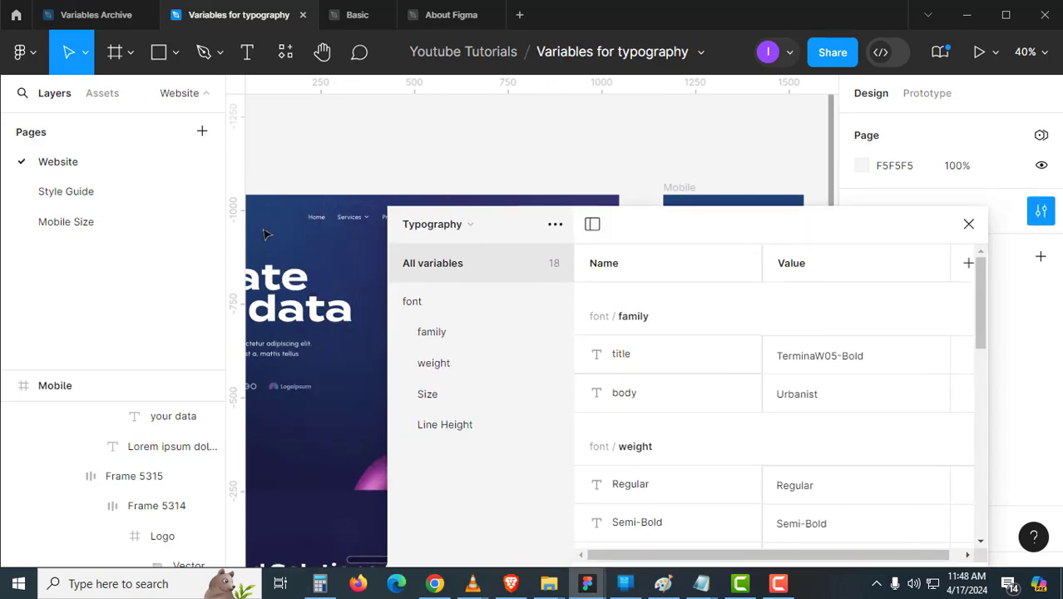
- Compare the "style for mobile" text sizes on the Mobile Size page with the Mobile frame on the Website page
click(176, 229)
drag(635, 226, 833, 402)
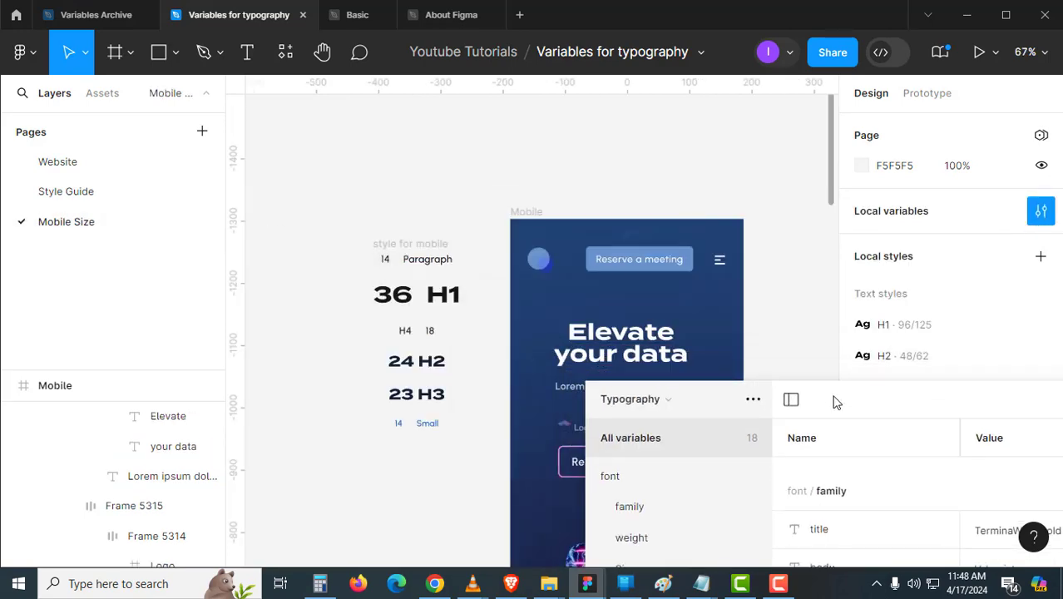
scroll(463, 337, up, 5)
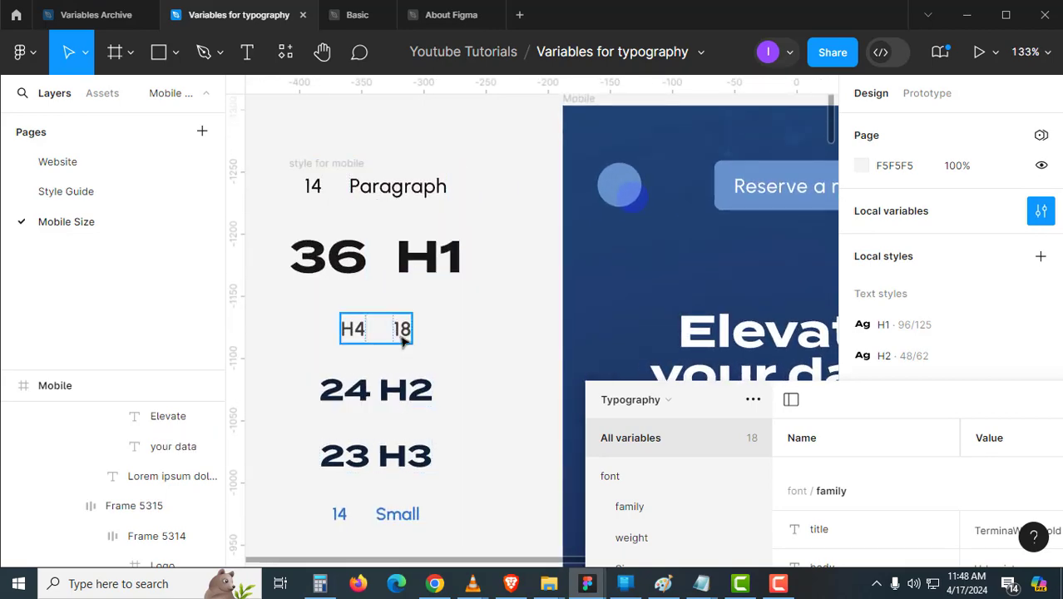
click(114, 168)
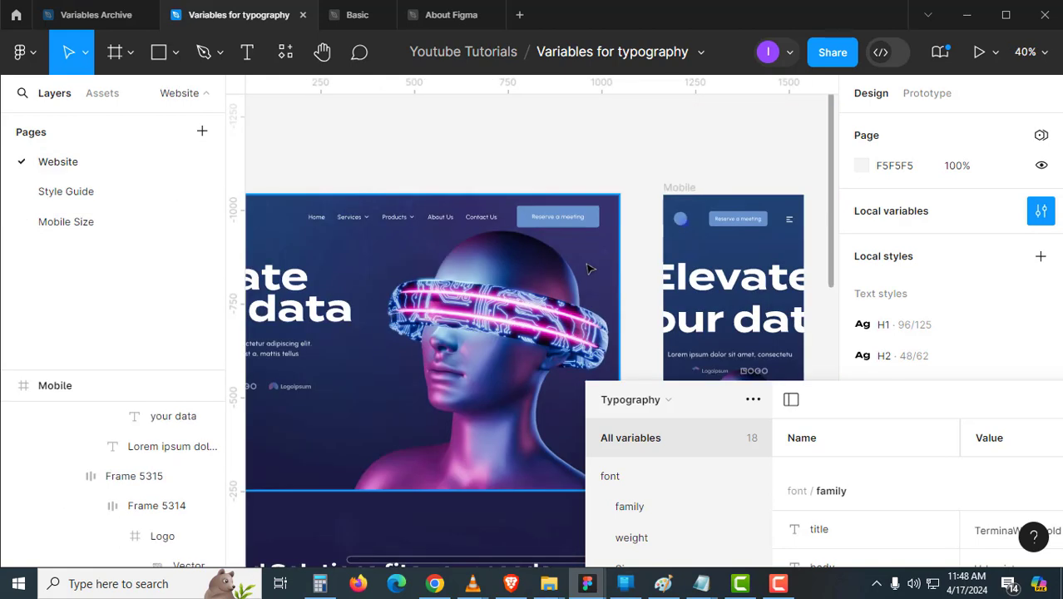
scroll(607, 287, right, 3)
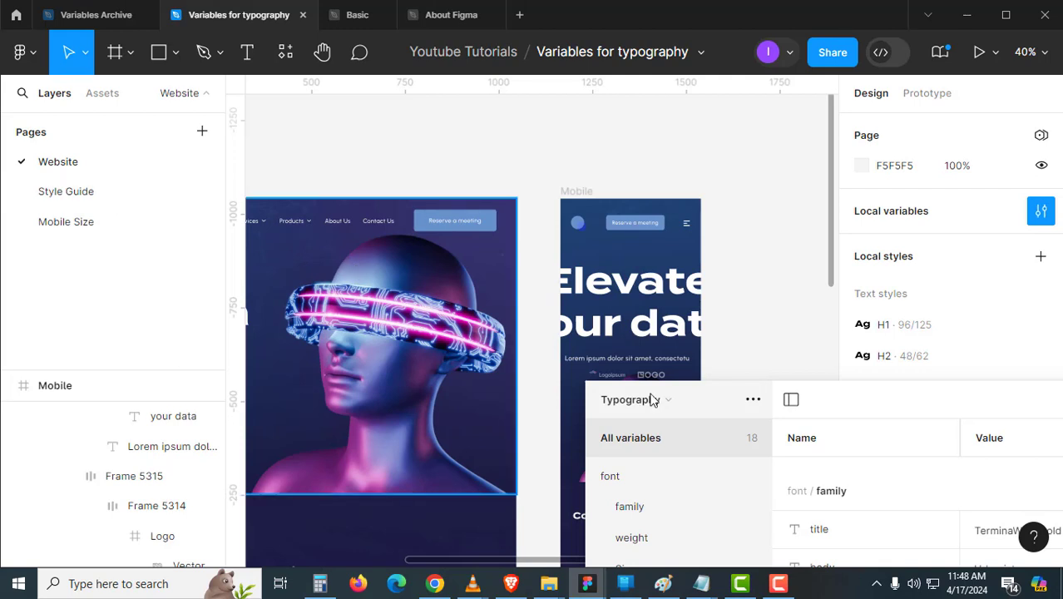
- With the Mobile Size page displayed, show the font Size variables and add a second mode to the Typography collection
click(113, 230)
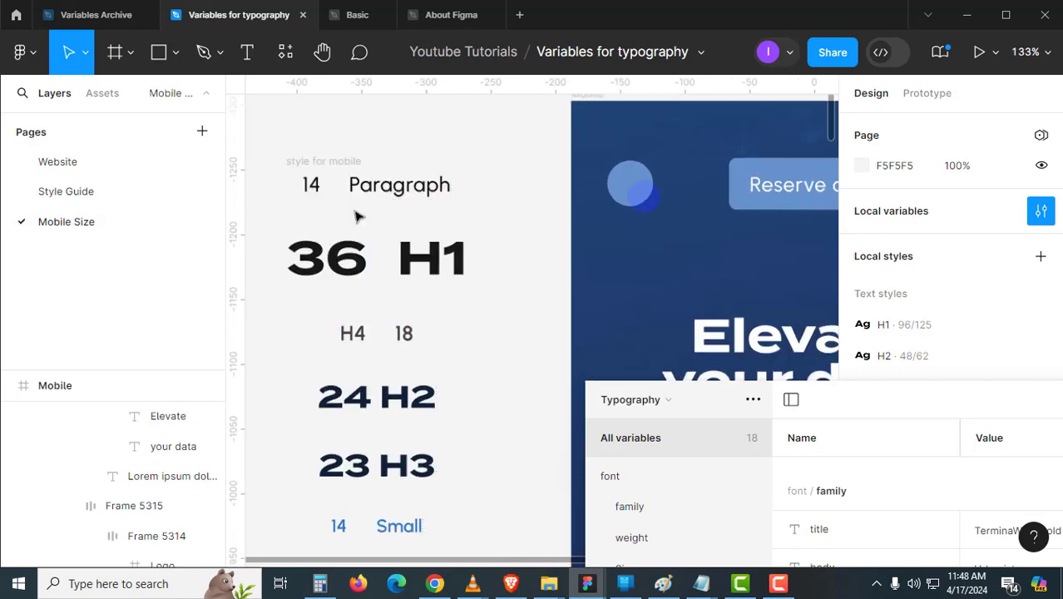
scroll(356, 214, up, 3)
drag(862, 424, 681, 197)
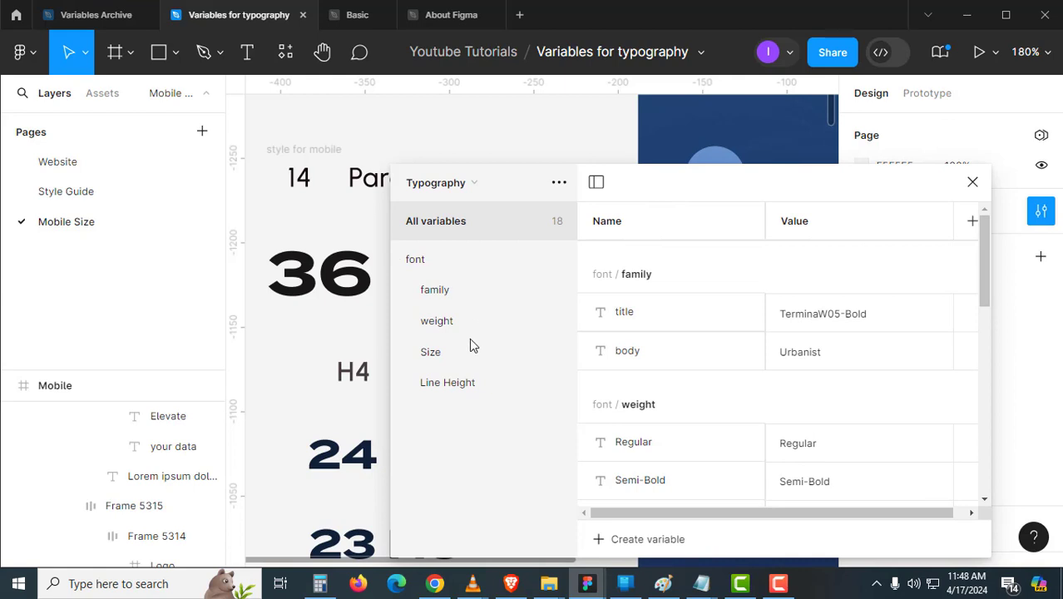
click(431, 352)
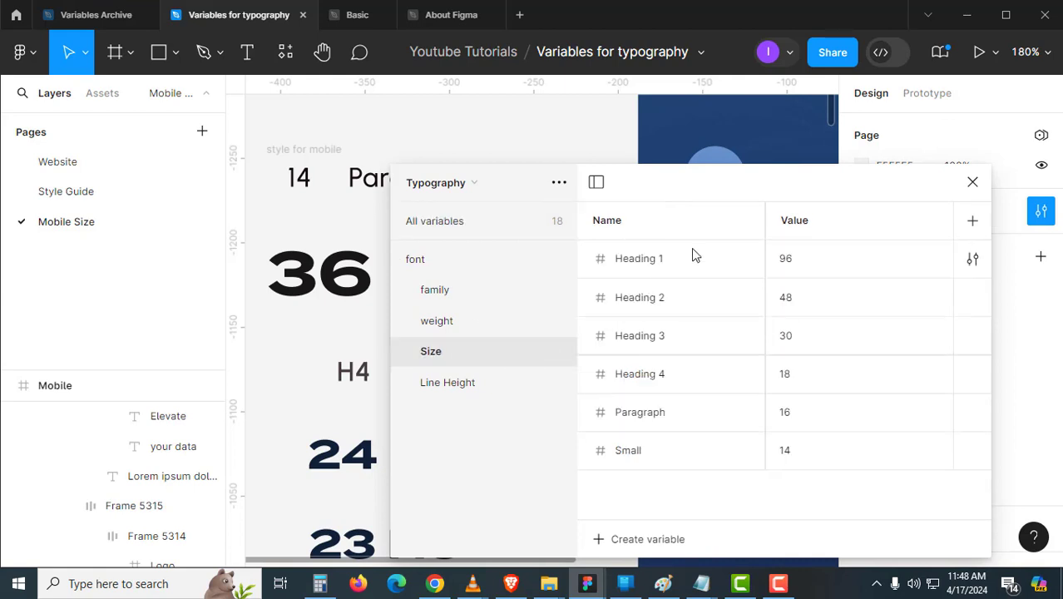
click(971, 223)
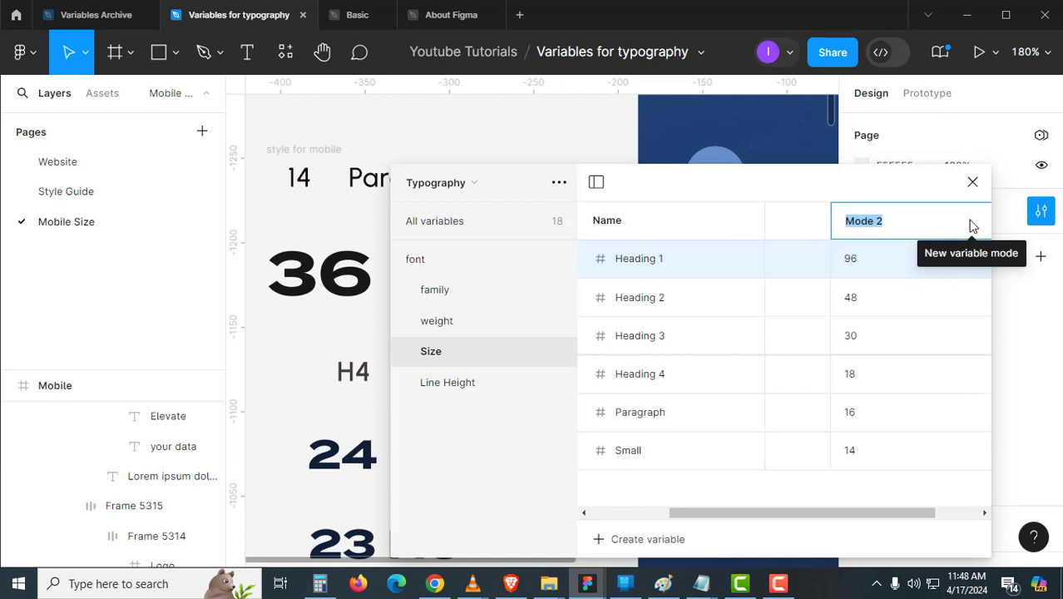
click(865, 275)
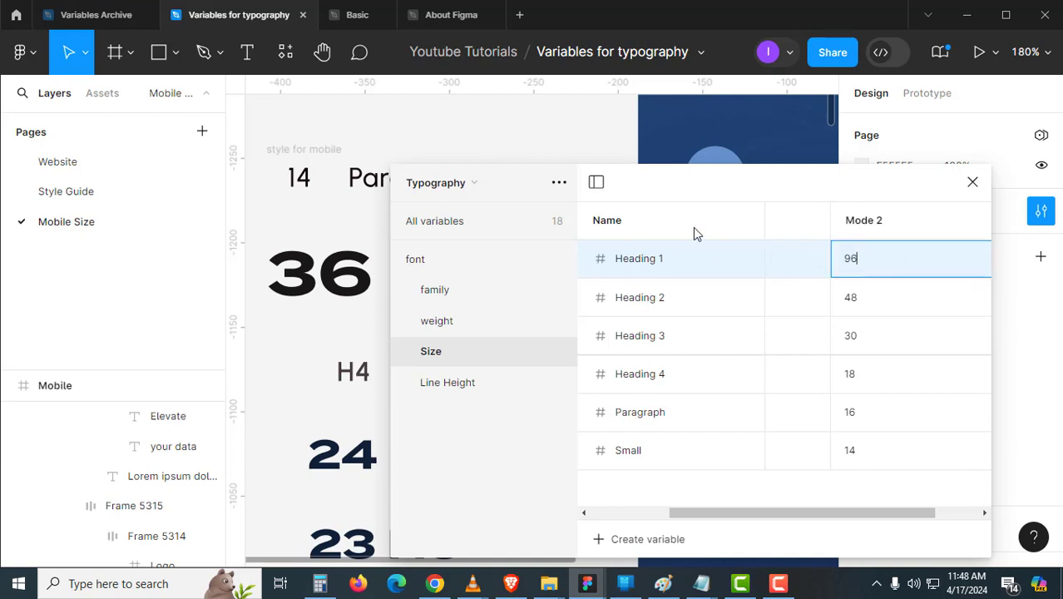
- Rename the Typography collection's first mode Desktop and its second mode Mobile
drag(793, 516, 703, 522)
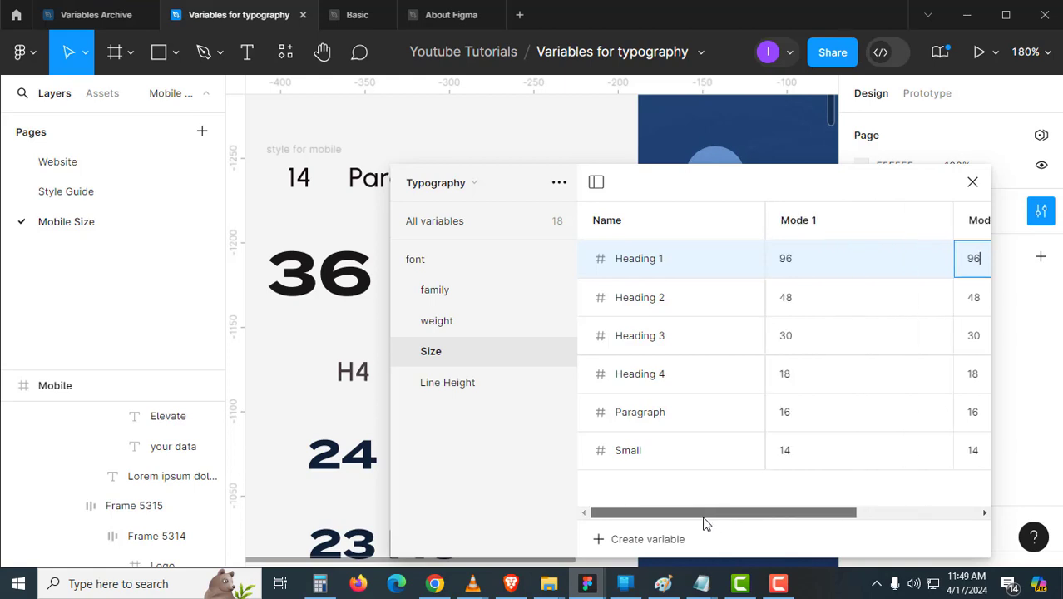
double_click(809, 222)
text(Desktop)
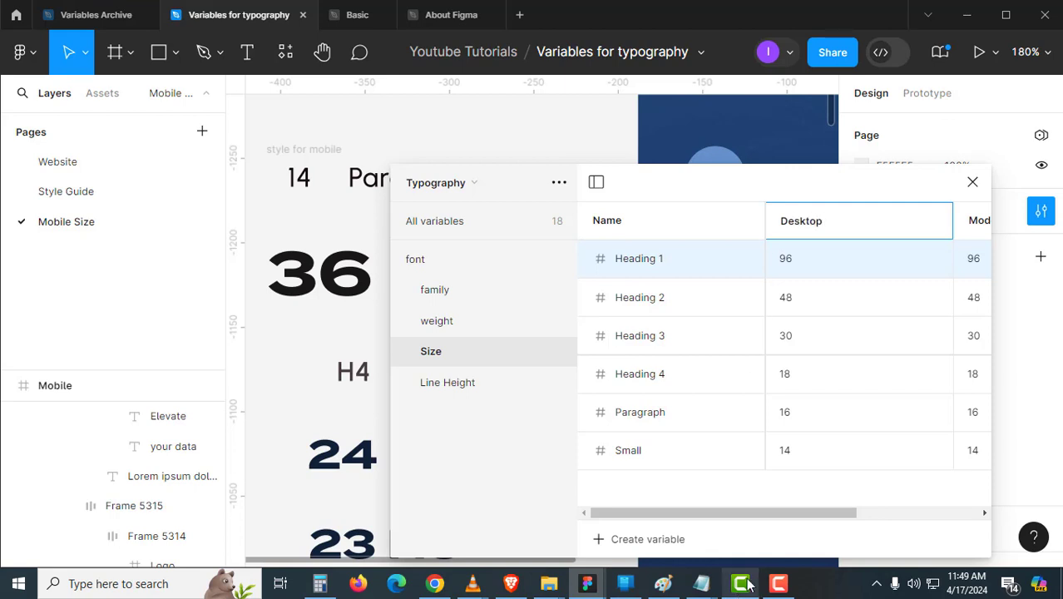
drag(764, 511, 914, 509)
double_click(826, 227)
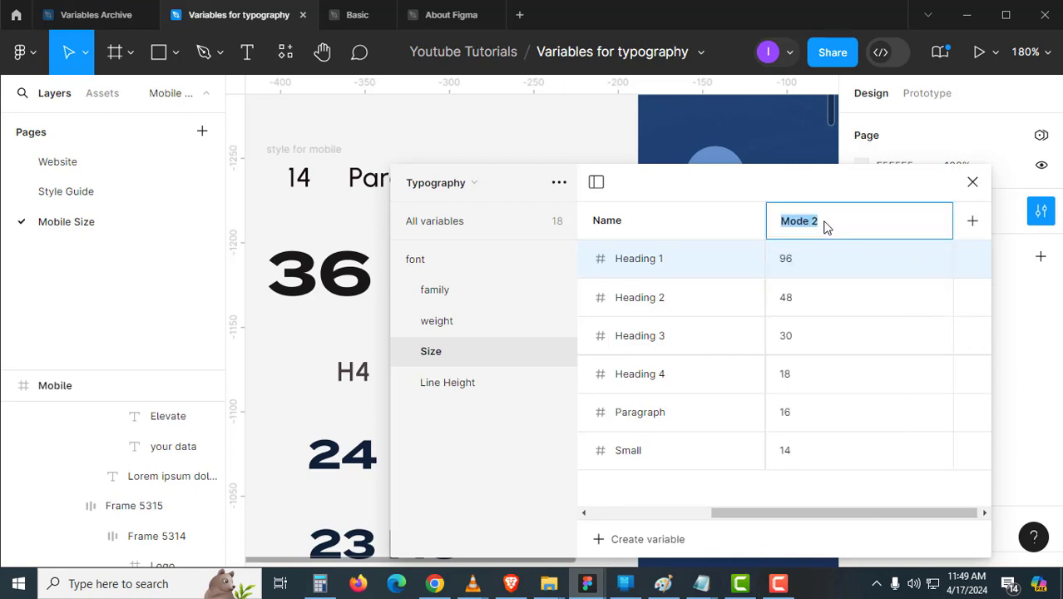
text(Mobile)
key(Return)
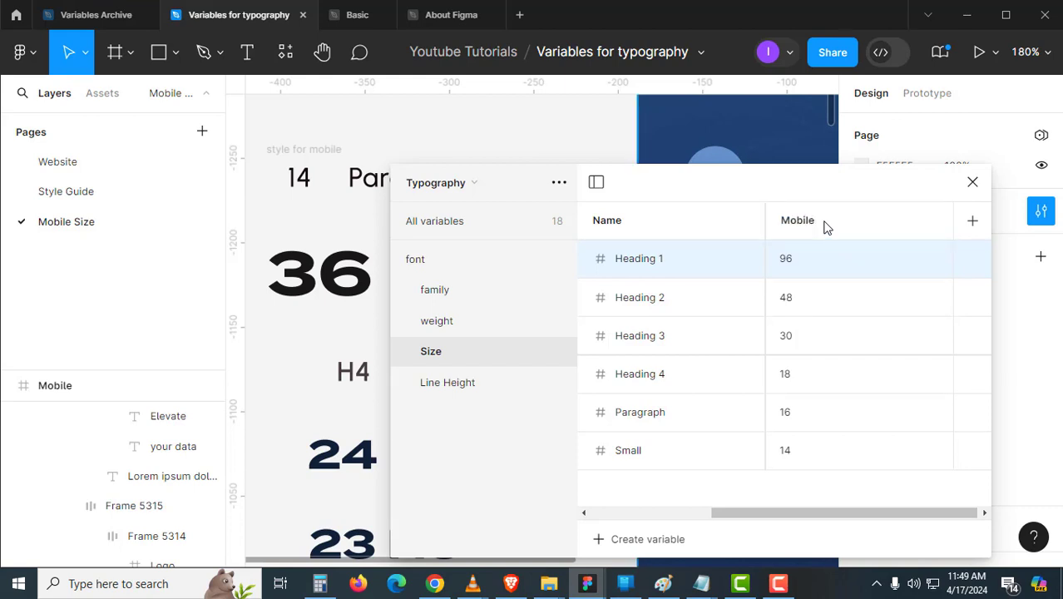
drag(838, 513, 695, 525)
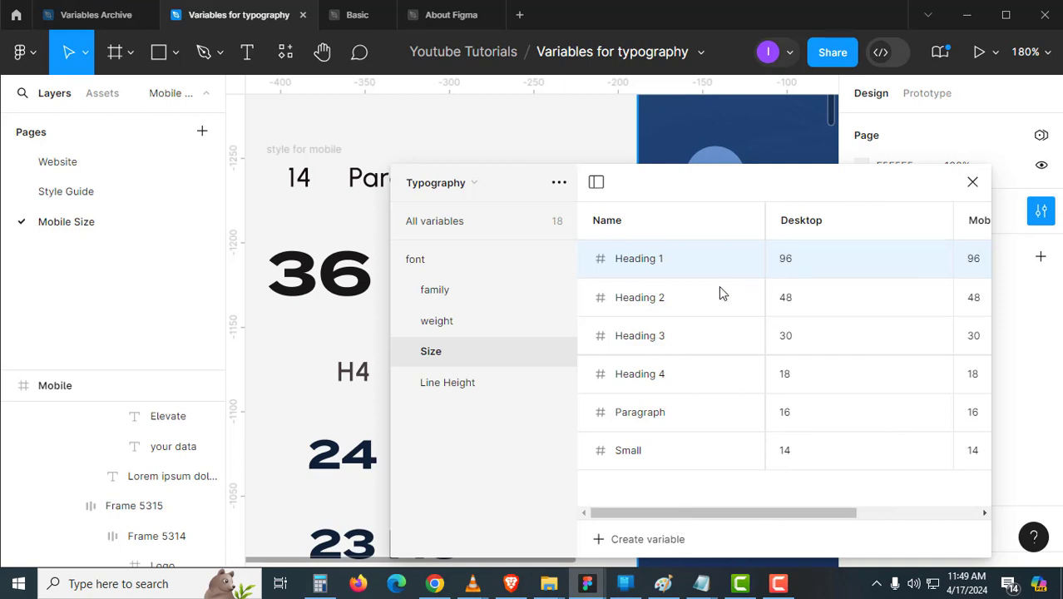
drag(699, 206, 866, 190)
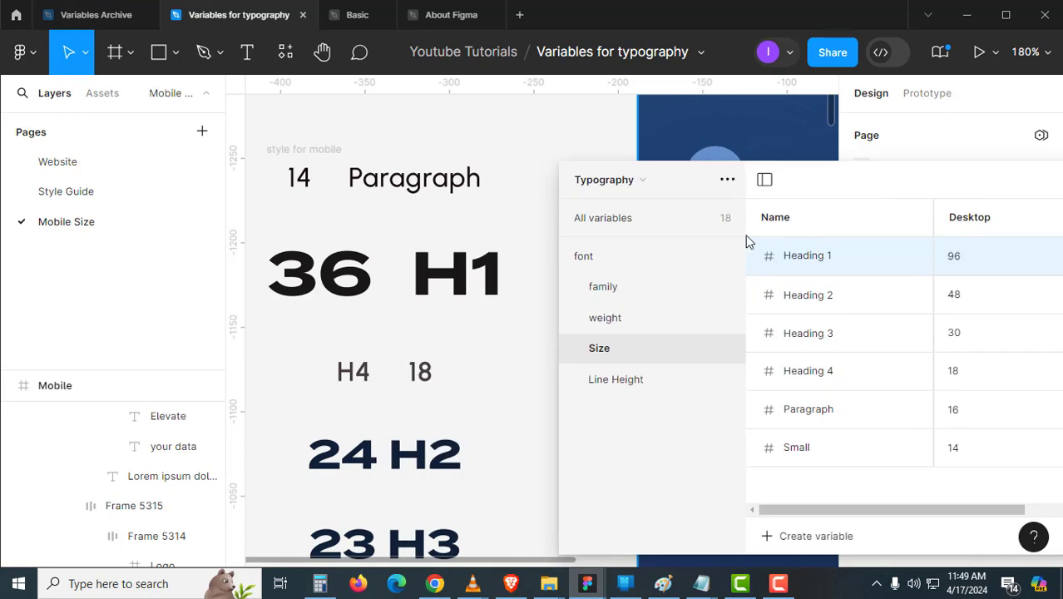
- Set the Heading 1 size to 36 in the Mobile mode, matching the H1 sample on the Mobile Size page
click(482, 301)
double_click(366, 285)
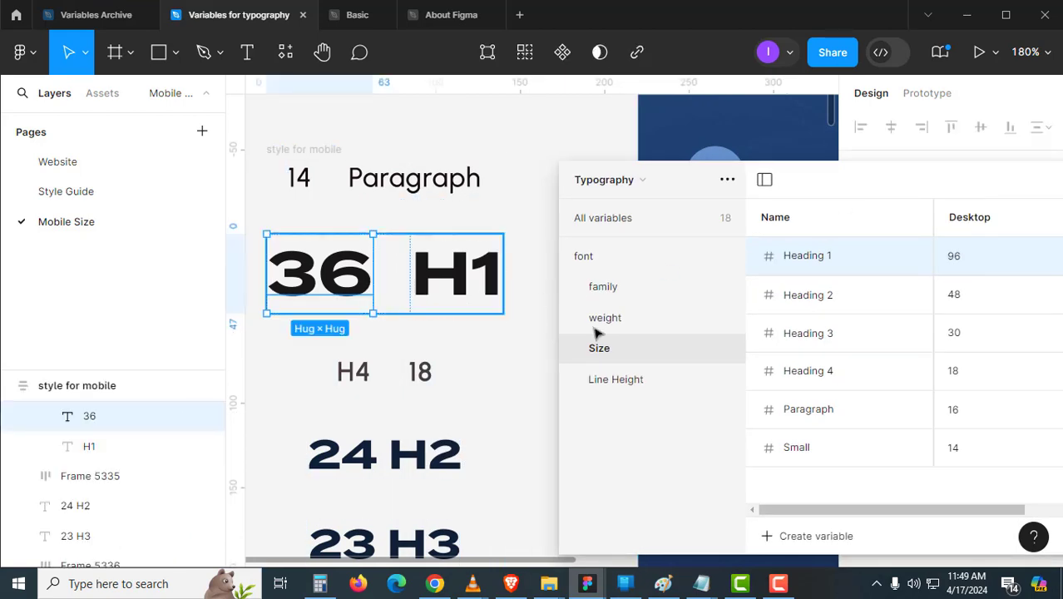
drag(955, 196, 743, 210)
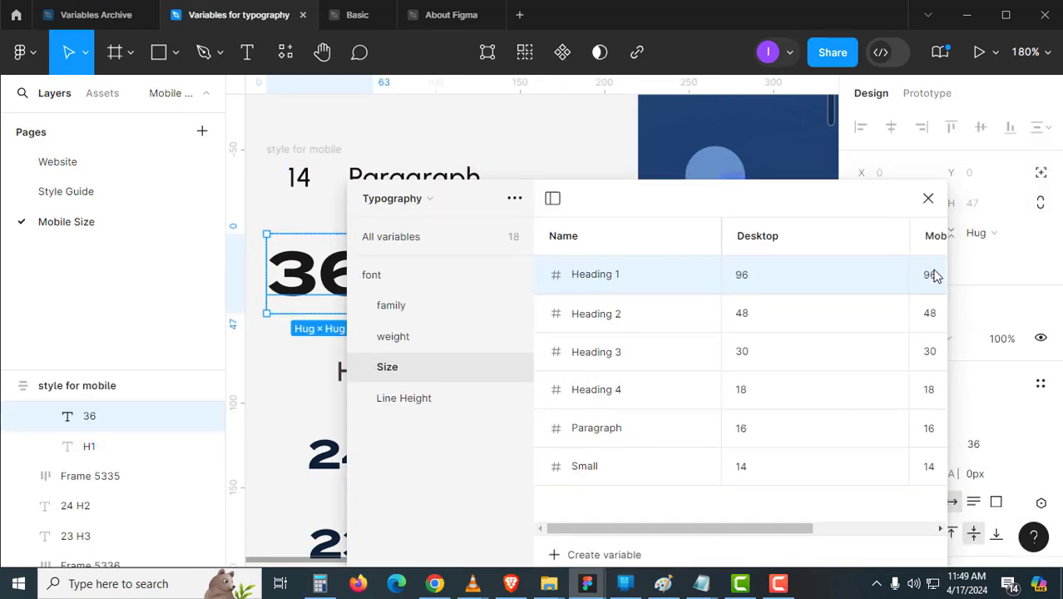
double_click(932, 275)
text(36)
drag(734, 194, 870, 177)
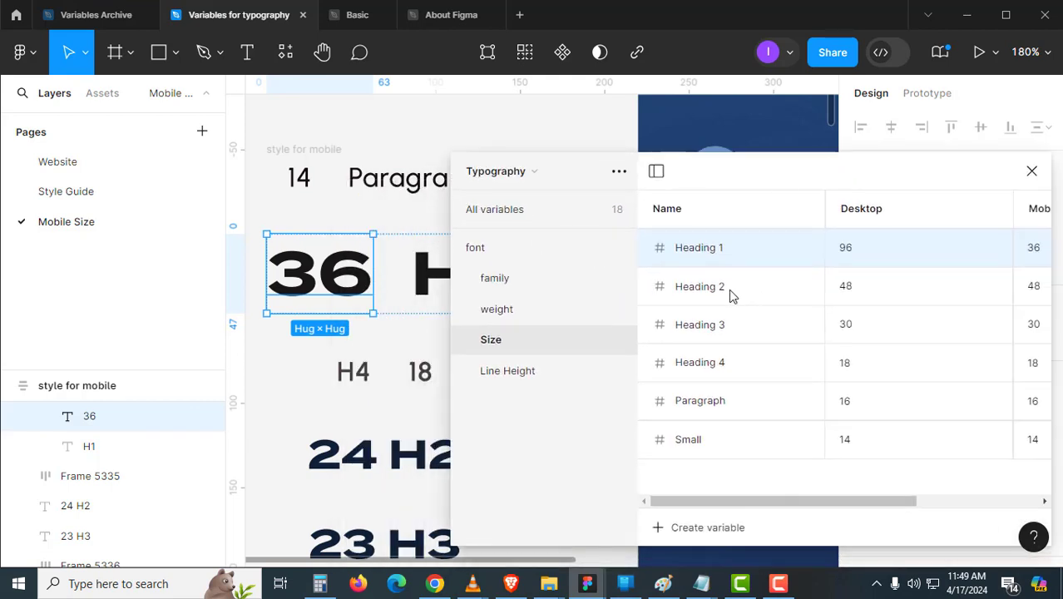
- Check the H2 sample on the canvas and set the Heading 2 size to 24 in the Mobile mode
scroll(373, 318, down, 5)
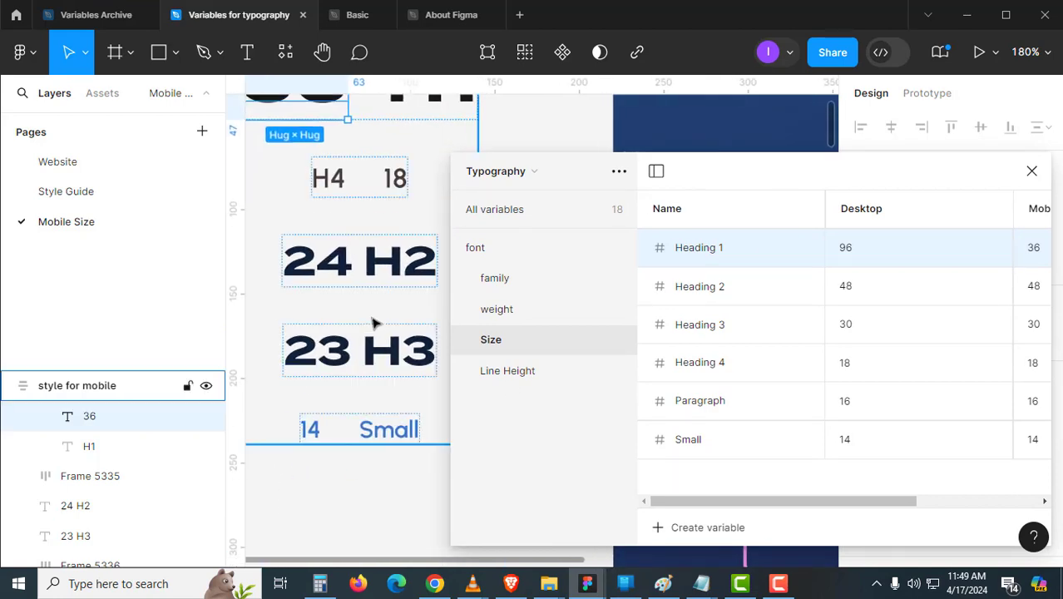
scroll(372, 323, up, 1)
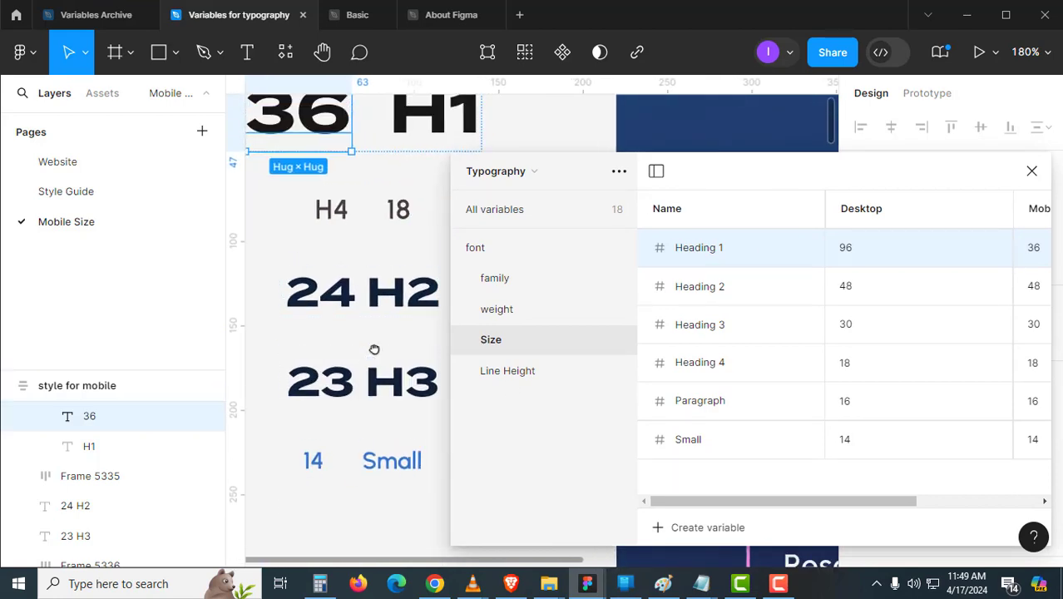
click(357, 310)
double_click(353, 301)
drag(354, 303, 291, 304)
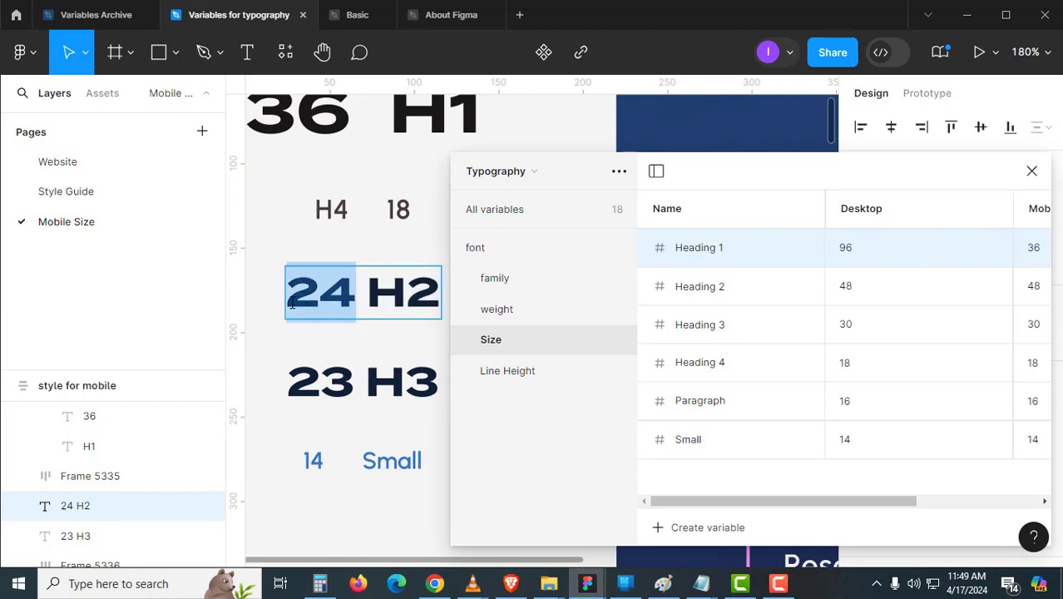
click(1033, 287)
text(24)
- Check the H3 sample on the canvas and set the Heading 3 size to 23 in the Mobile mode
click(711, 328)
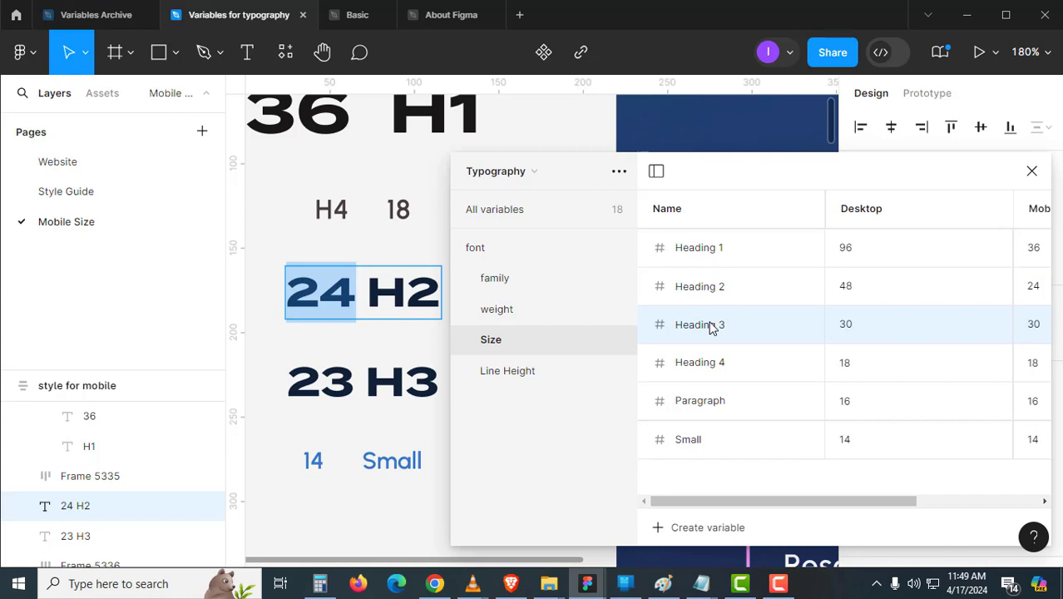
double_click(377, 372)
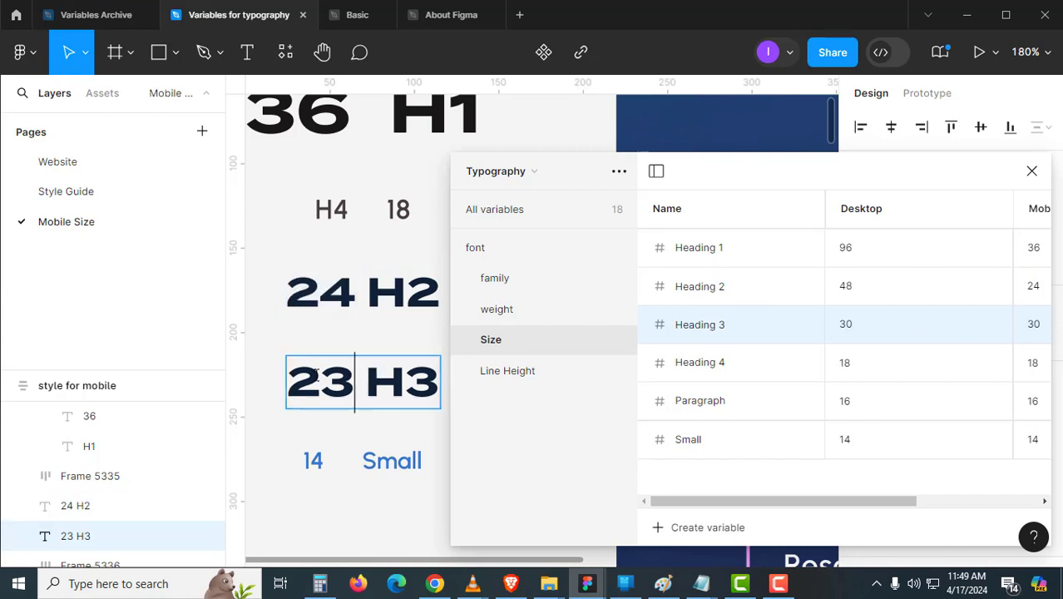
drag(352, 379, 292, 380)
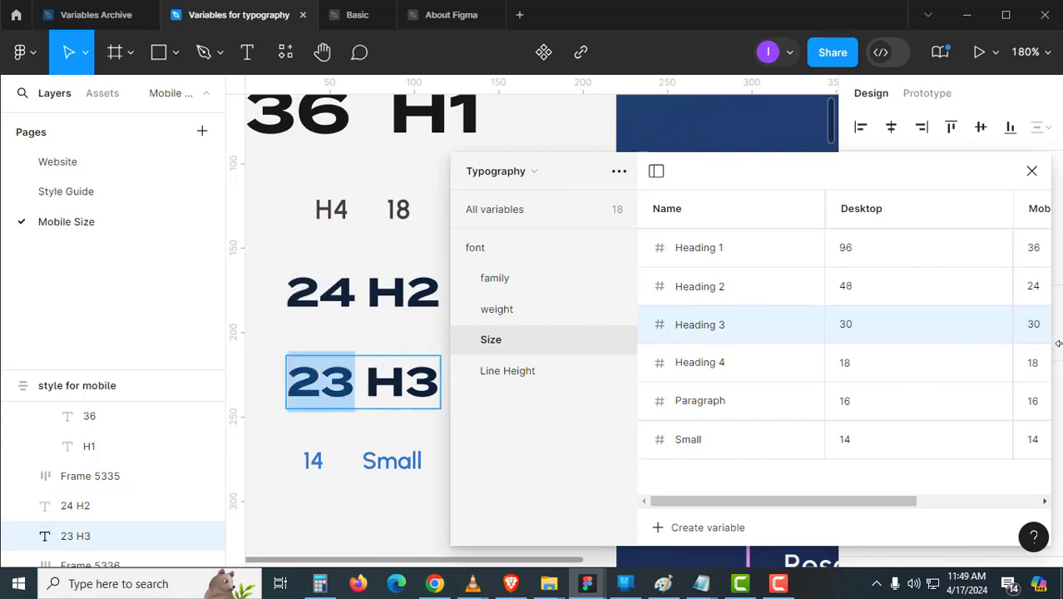
click(1035, 327)
text(23)
- Set the Paragraph size to 14 in the Mobile mode, compare the Small size with its sample, and close the variables window
click(1037, 368)
scroll(379, 403, up, 3)
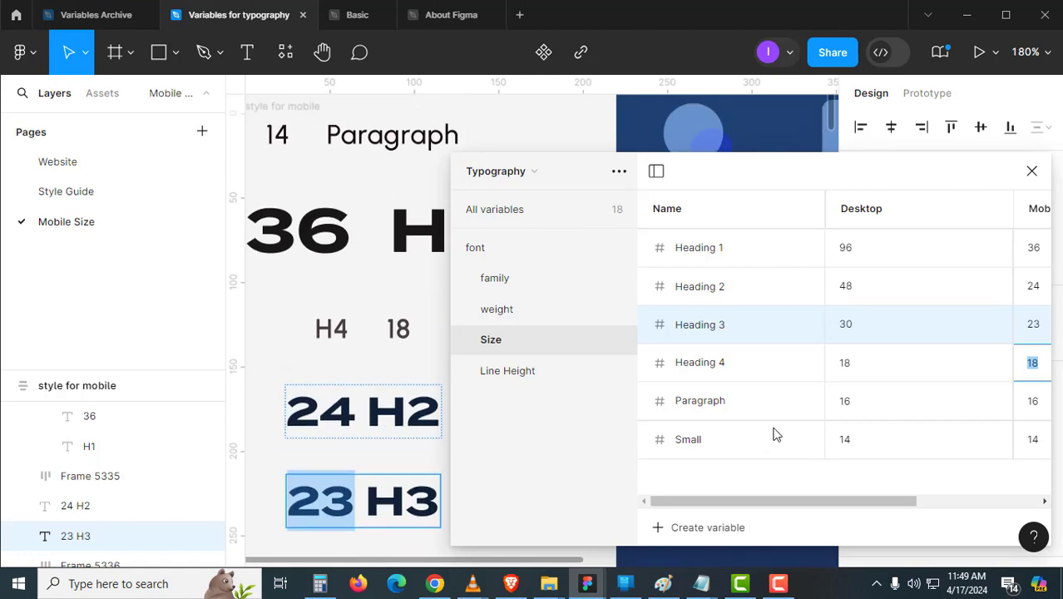
click(1035, 404)
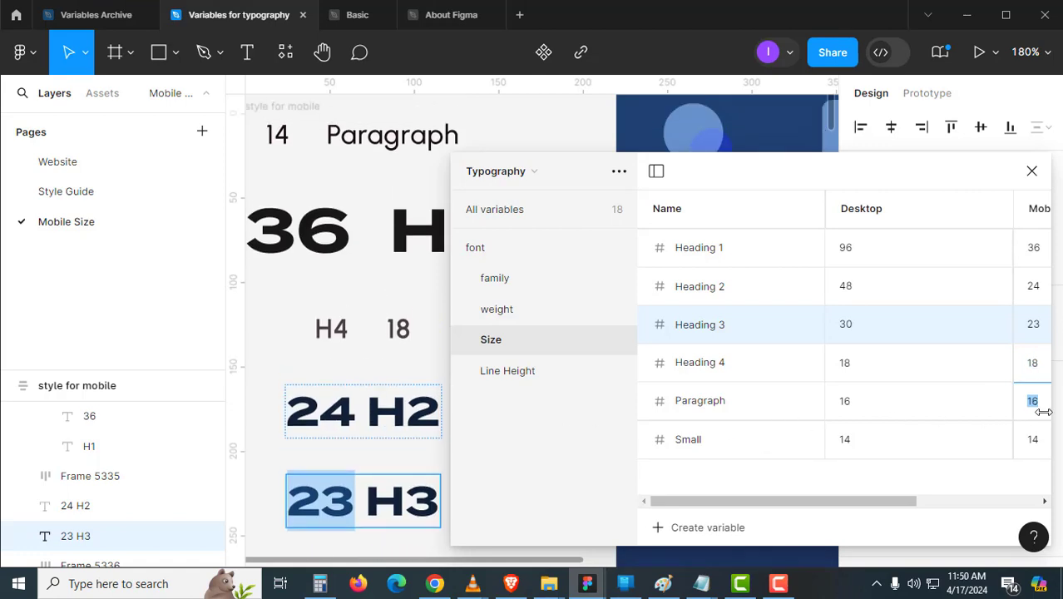
text(1)
middle_click(365, 370)
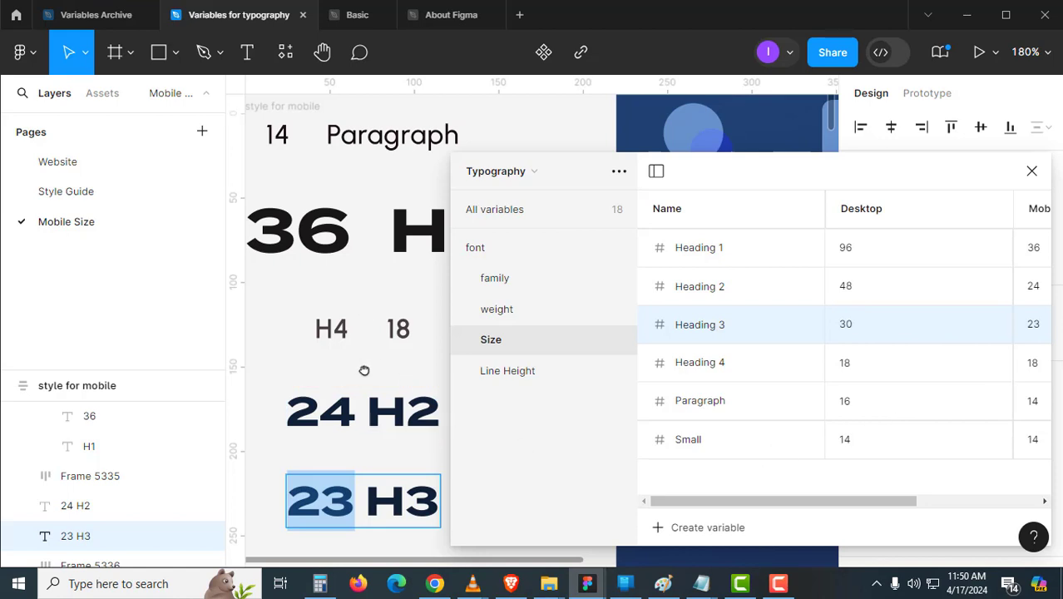
scroll(364, 370, up, 2)
scroll(361, 356, down, 5)
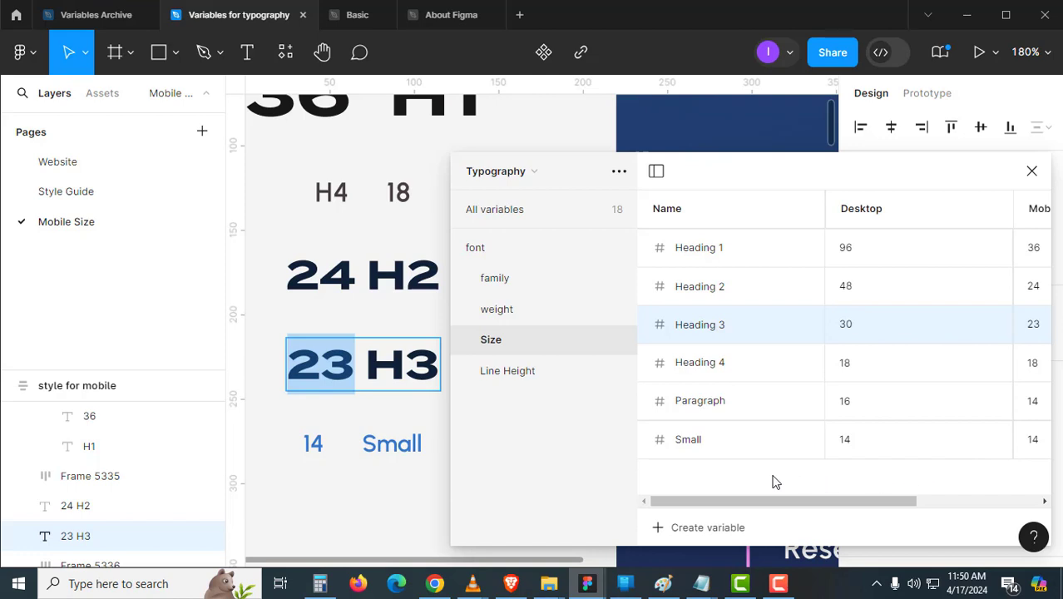
click(1031, 173)
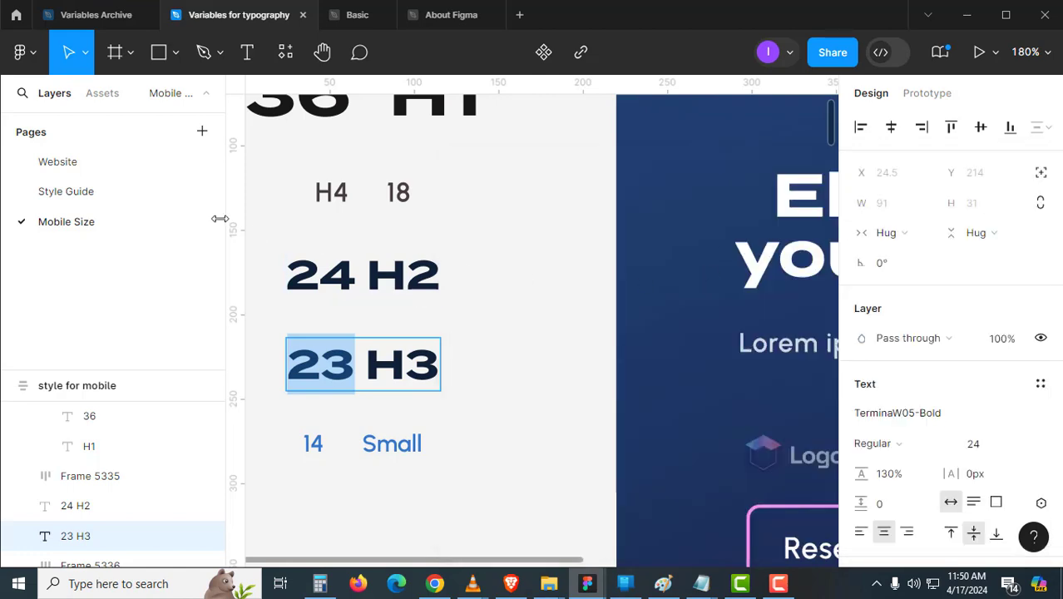
- On the Website page, apply the Typography collection's Mobile mode to both lines of the "Elevate your data" heading in the Mobile frame
click(141, 169)
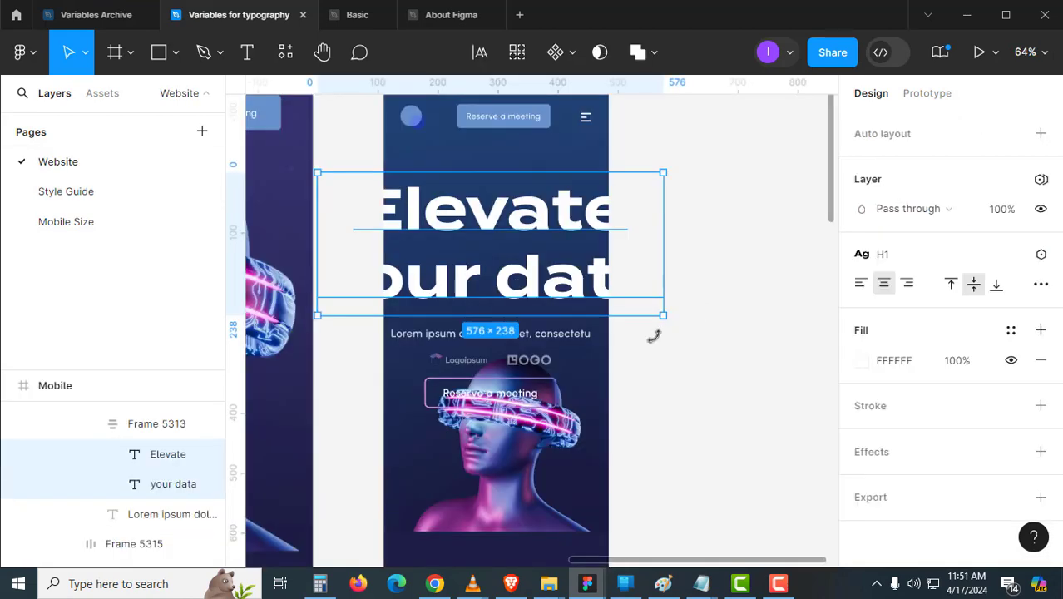
click(1043, 184)
mouse_move(982, 232)
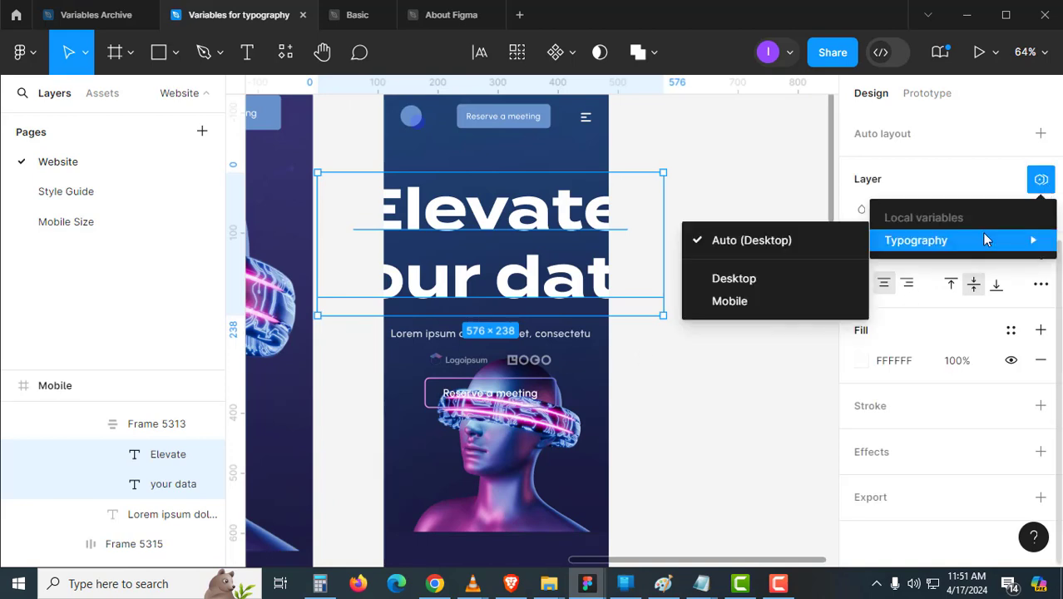
click(727, 302)
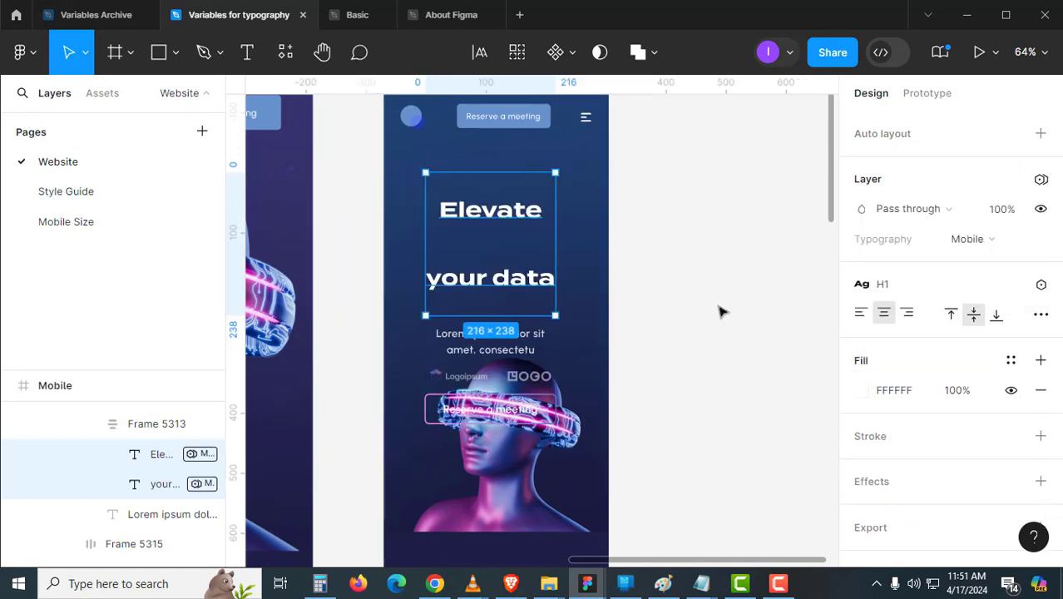
click(720, 311)
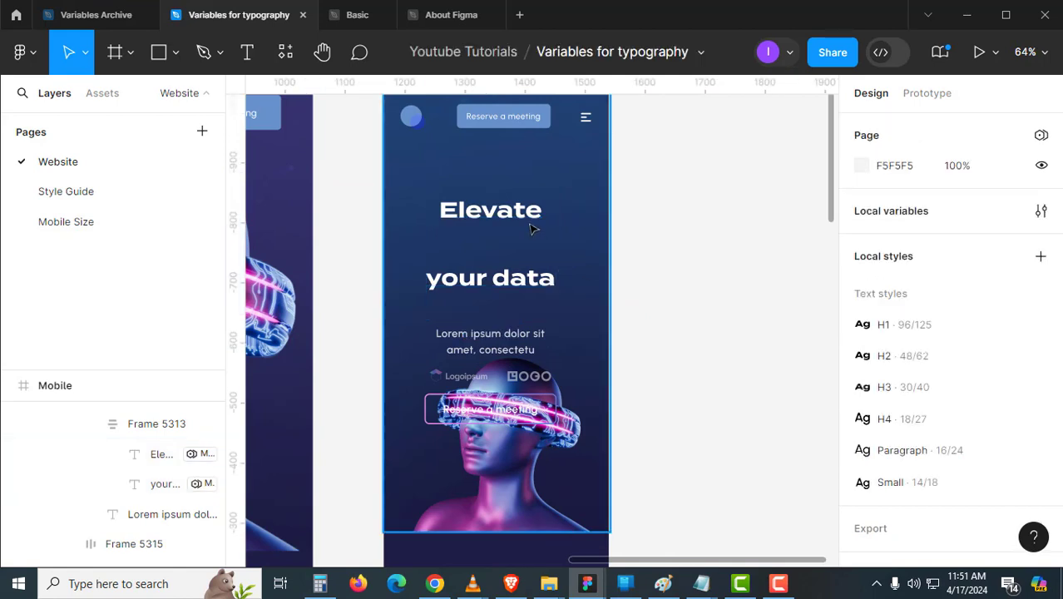
- Show the Mobile Size page, switch to VLC, and review the clip's formula for converting 150% of 16px to pixels
click(122, 232)
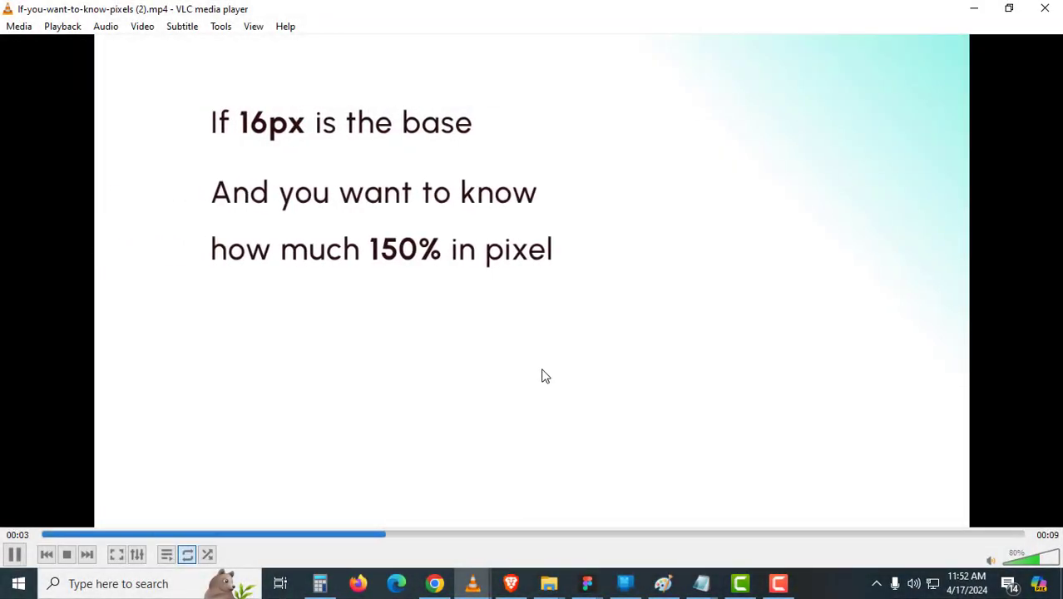
key(space)
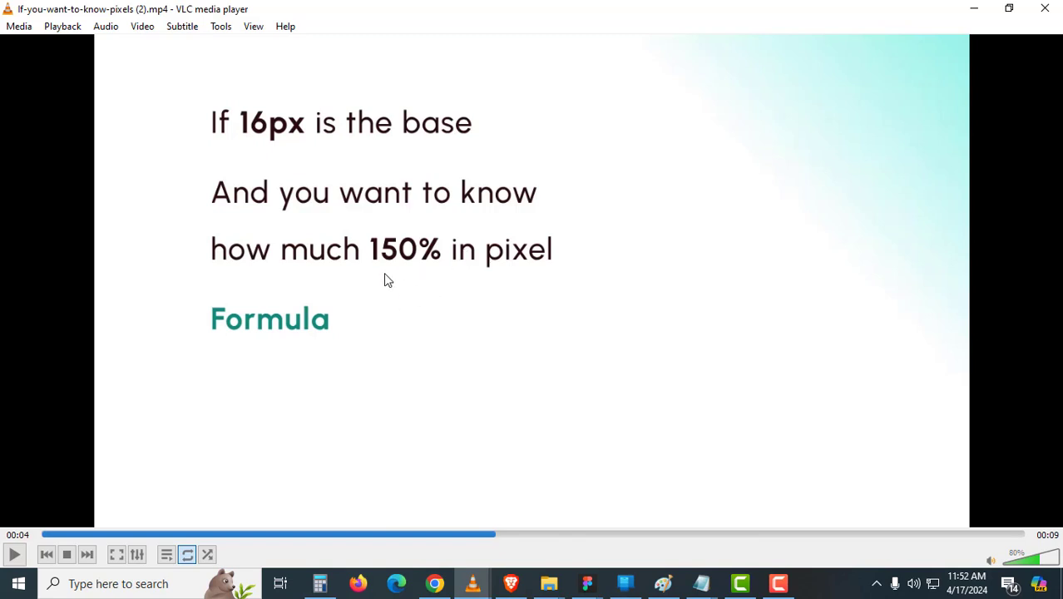
key(space)
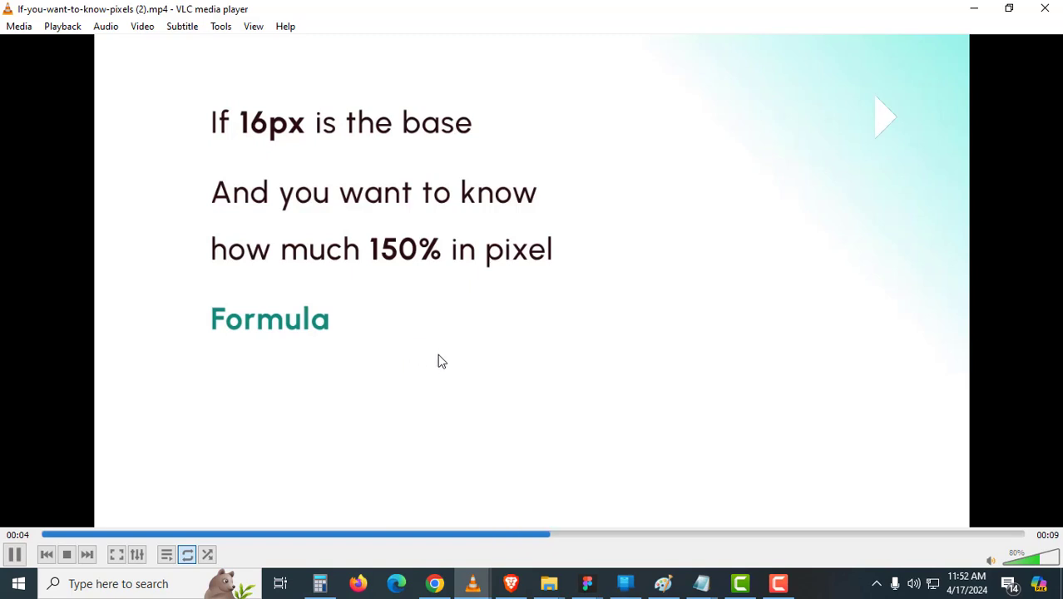
key(space)
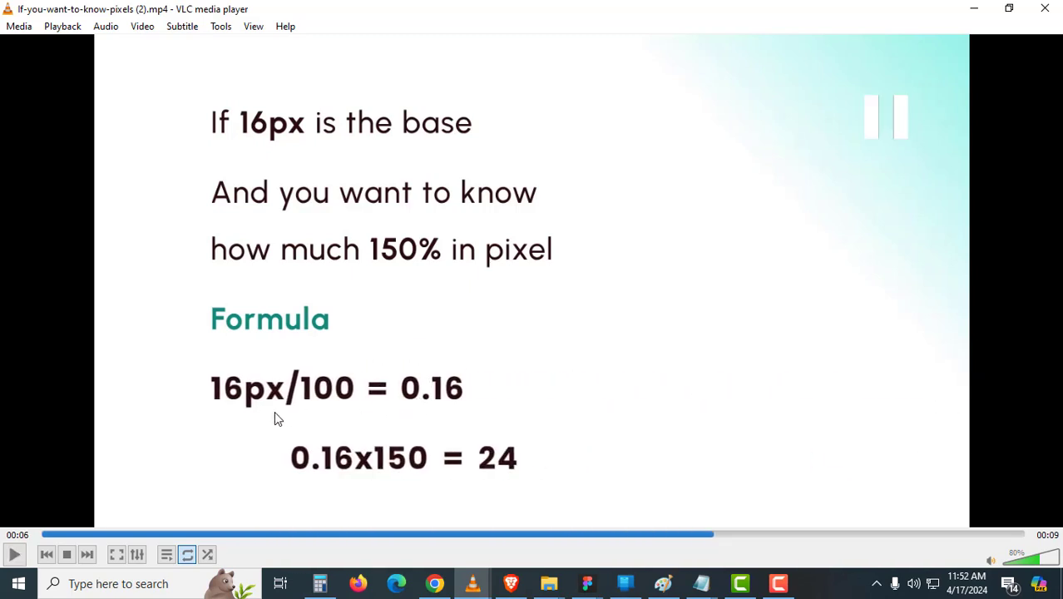
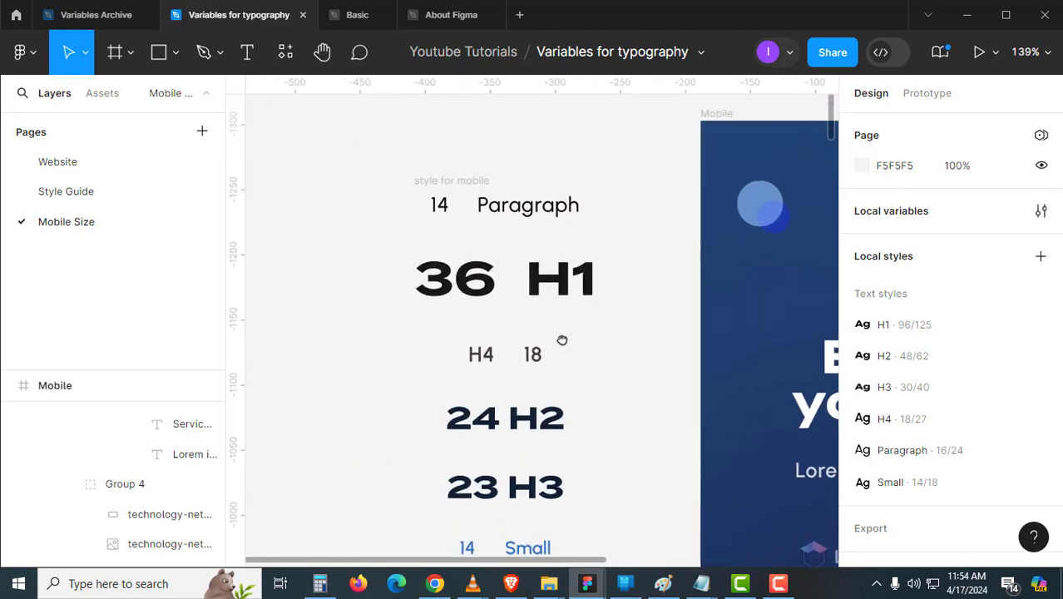
- Inspect the Paragraph and H1 size samples in Figma and calculate the line height for the Paragraph size of 14 in Calculator
click(448, 212)
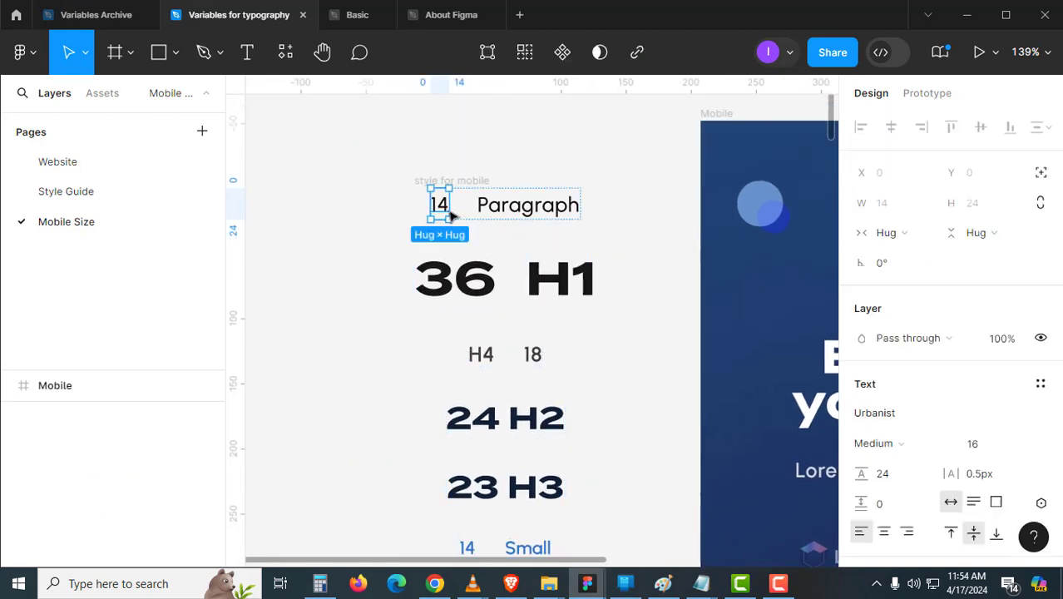
click(481, 296)
drag(500, 354, 624, 331)
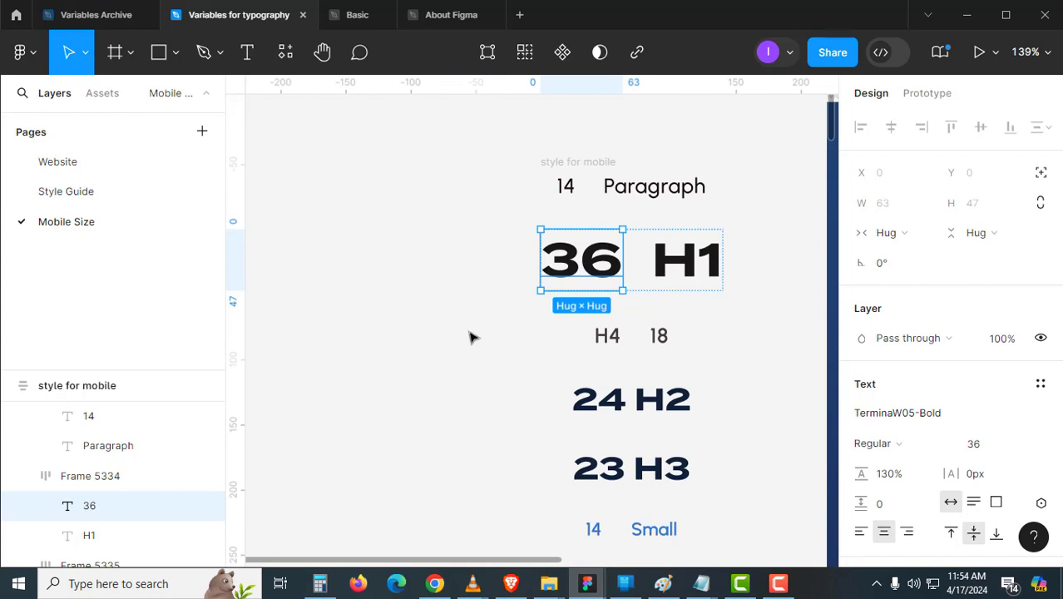
scroll(472, 335, up, 2)
click(581, 199)
click(320, 584)
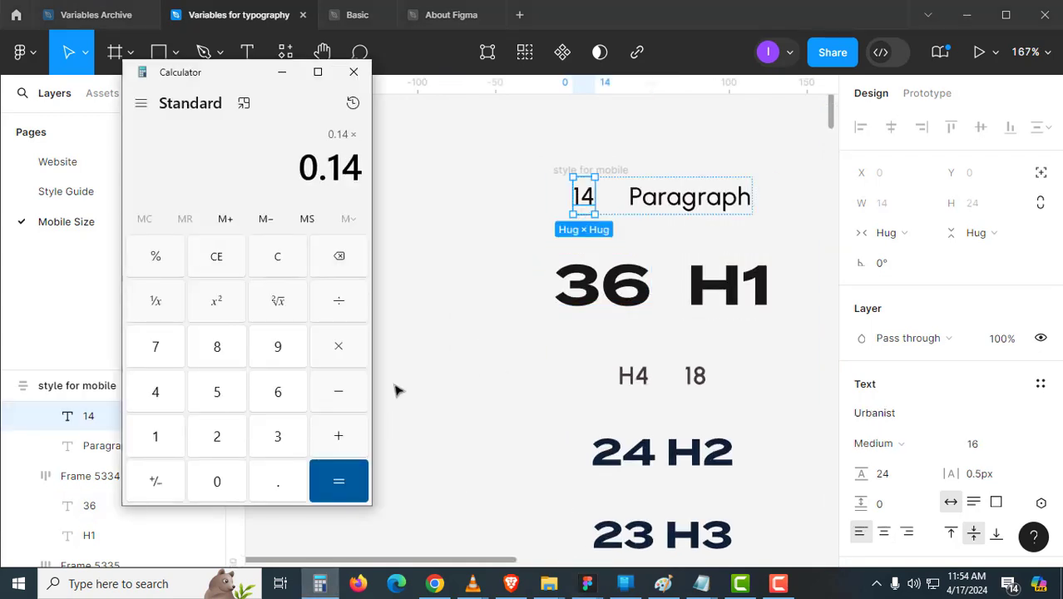
- Duplicate the Paragraph row's 14 text to an empty spot beside the row and change it to "18 Line Height"
click(453, 353)
ctrl+click(589, 204)
drag(589, 204, 516, 204)
scroll(533, 225, down, 1)
double_click(533, 231)
text(18)
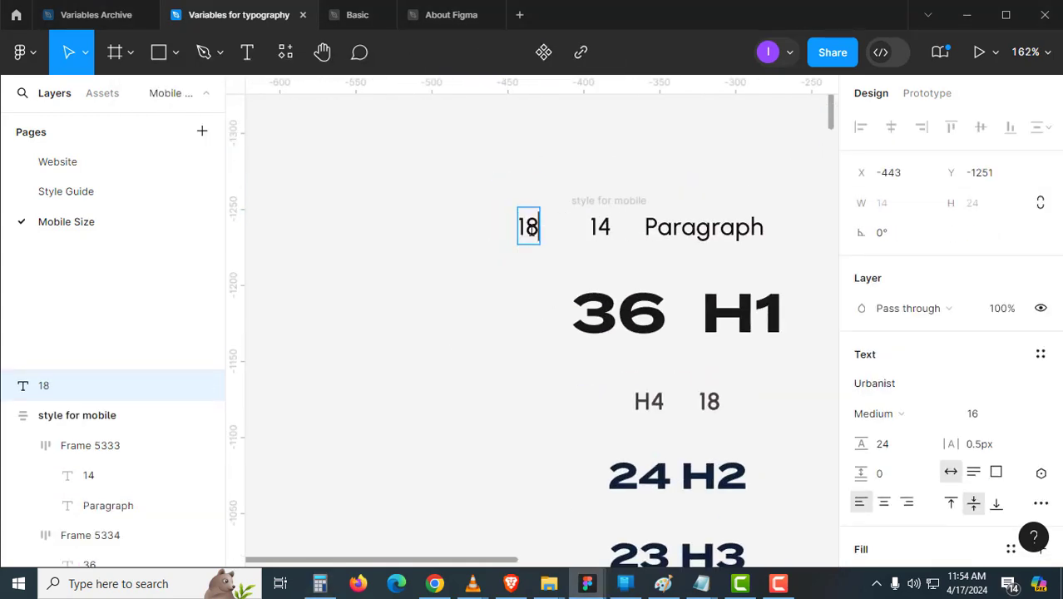
text( Line Height)
- Calculate the line height for the H1 size of 36 and place a copied label reading "47 Line Height" beside the H1 row
click(677, 312)
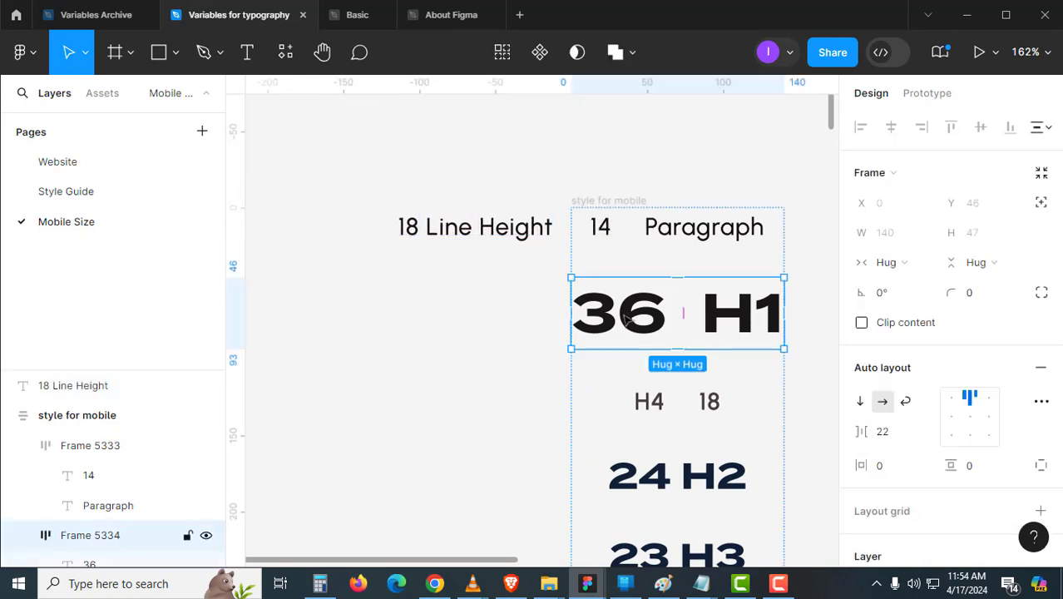
click(320, 584)
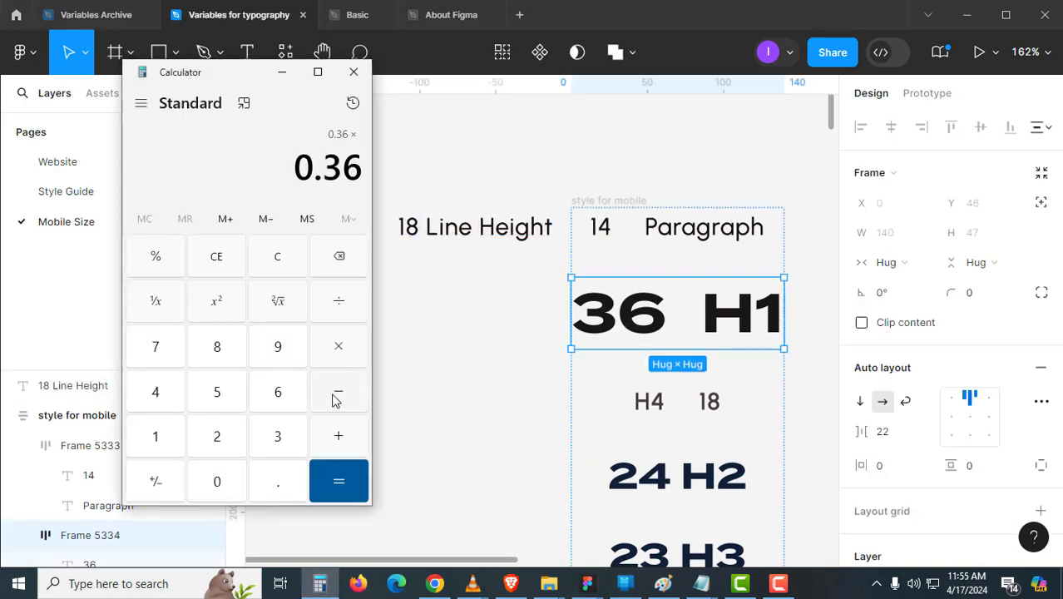
click(501, 231)
drag(501, 230, 501, 313)
double_click(414, 307)
drag(417, 309, 392, 312)
text(47 Line Height)
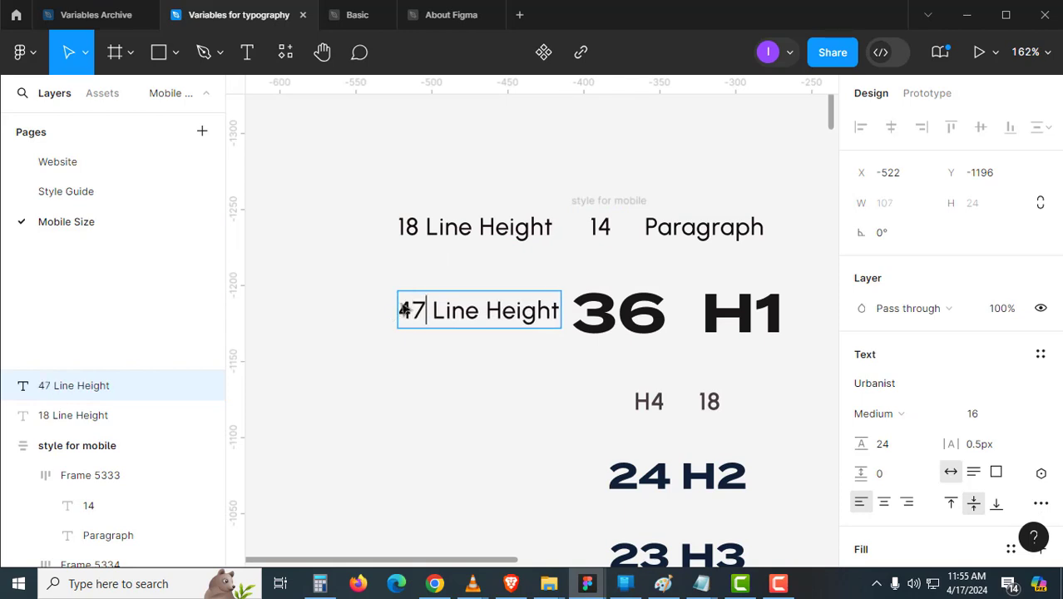
key(Escape)
drag(471, 311, 453, 311)
- Calculate the line height for the H4 size of 18 and place a copied label reading "25 Line Height" beside the H4 row
drag(454, 425, 442, 338)
click(320, 584)
text(18 × 130 =)
key(alt+Tab)
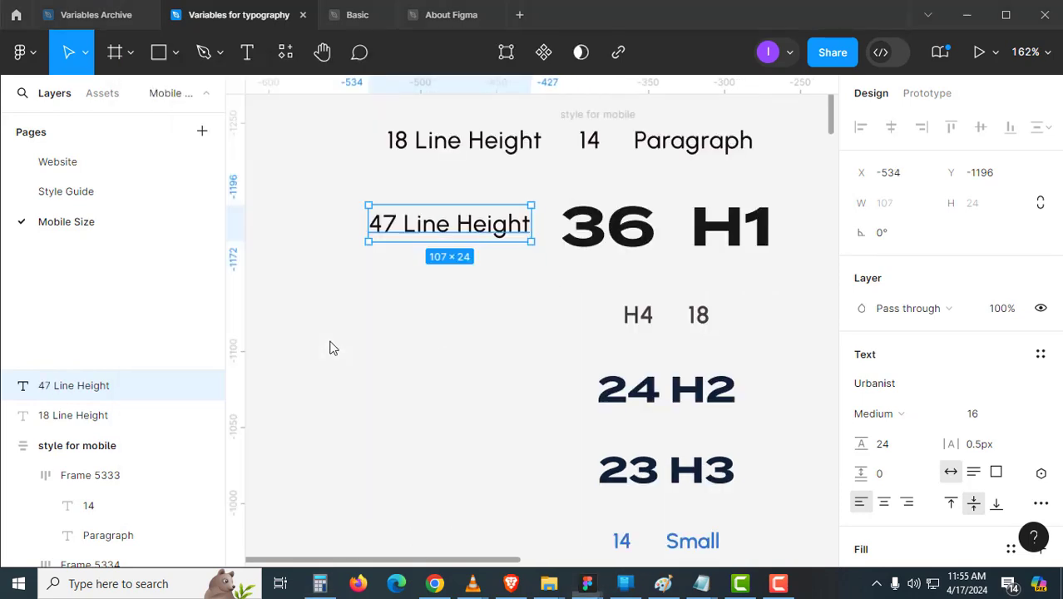
drag(399, 232, 368, 317)
double_click(398, 326)
text(25 Line Height)
key(Escape)
- Calculate the line height for the H2 size of 24 and place a copied label reading "31 Line Height" beside the H2 row
key(alt+Tab)
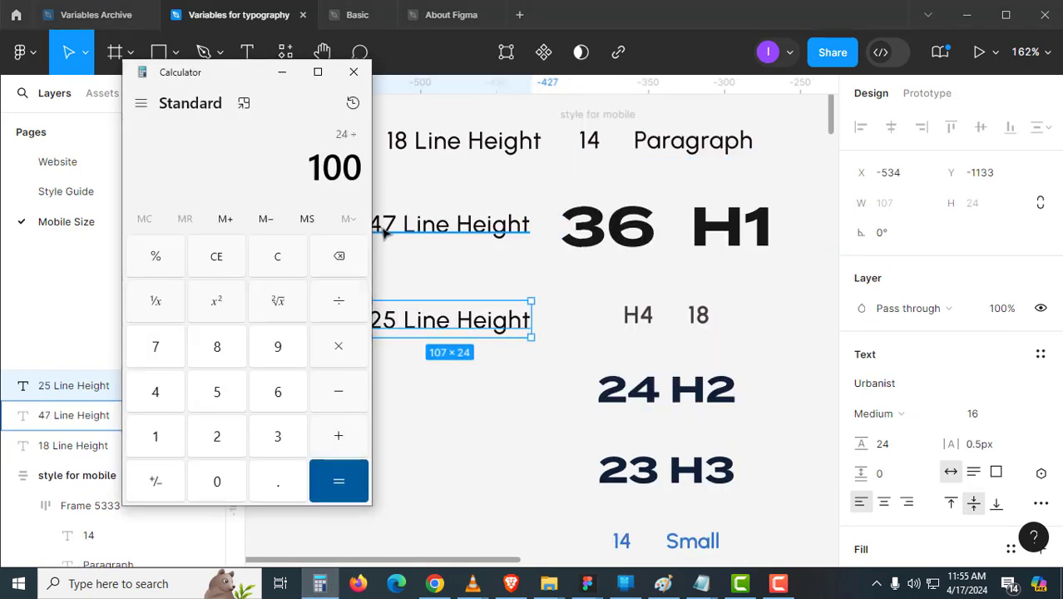
drag(494, 326, 493, 396)
double_click(494, 394)
drag(397, 390, 369, 390)
text(31 Line Height)
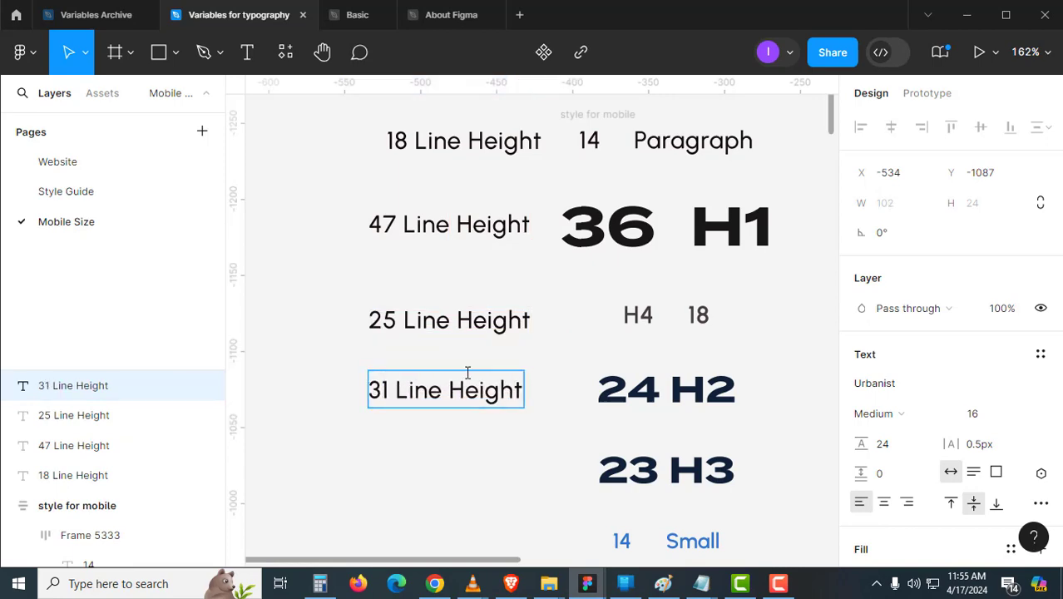
key(Escape)
- Calculate the H3 line height and place a copied label reading "32 Line Height" beside the H3 row
click(321, 582)
key(Escape)
drag(468, 382, 515, 415)
key(Return)
double_click(515, 415)
drag(405, 412, 385, 412)
text(32)
key(Escape)
- Calculate the line height for the Small size of 14 and place a copied label reading "21 Line Height" beside the Small row
drag(492, 414, 515, 338)
drag(514, 338, 515, 415)
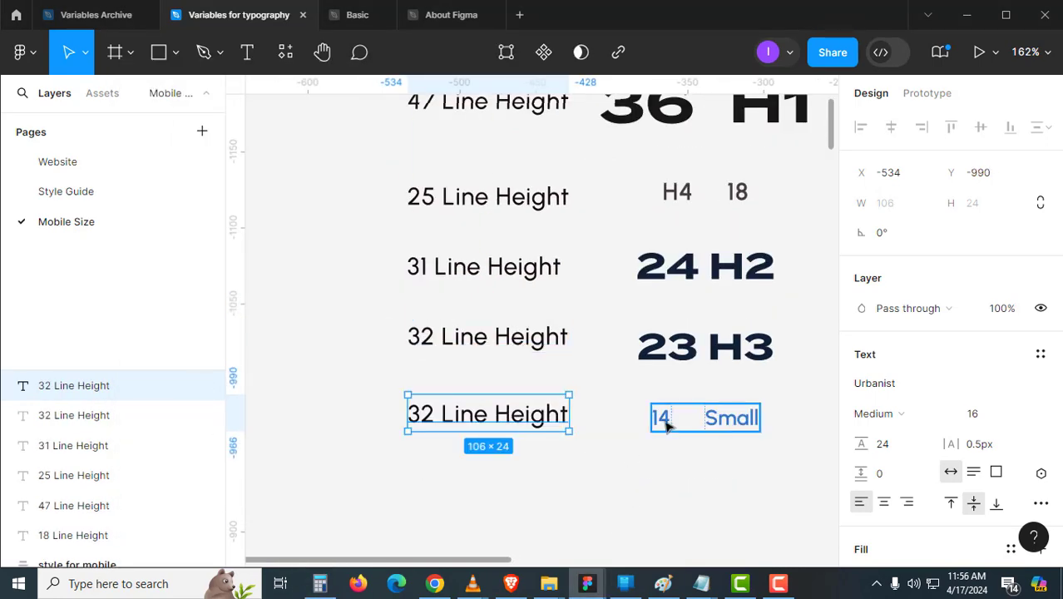
key(alt+Tab)
text(14)
key(alt+Tab)
double_click(446, 413)
drag(431, 413, 405, 413)
key(ctrl+c)
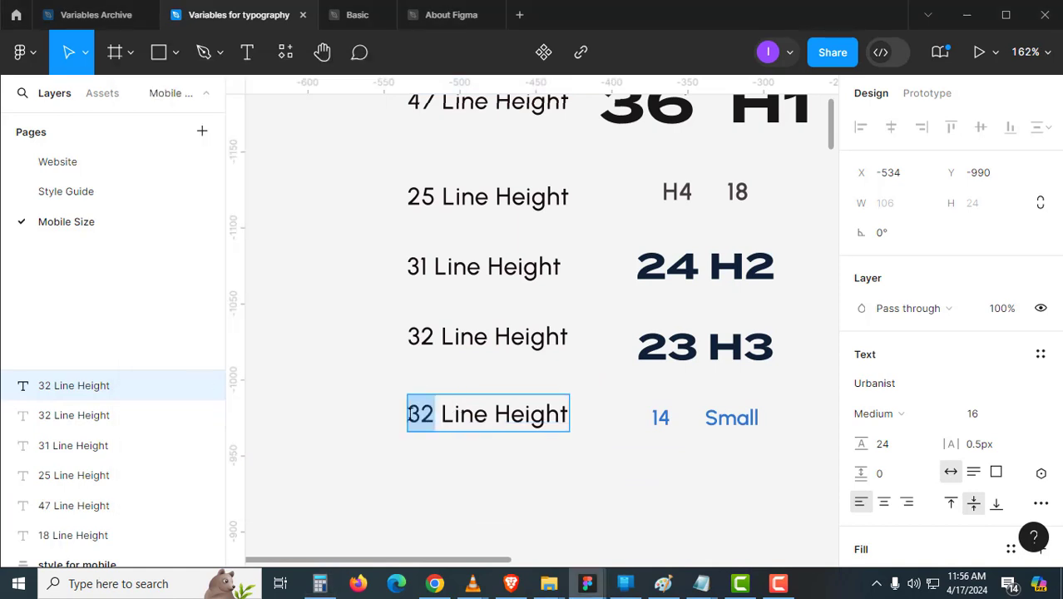
text(21)
key(Escape)
- Open the local variables and show the Line Height group of the Typography collection
drag(646, 308, 641, 487)
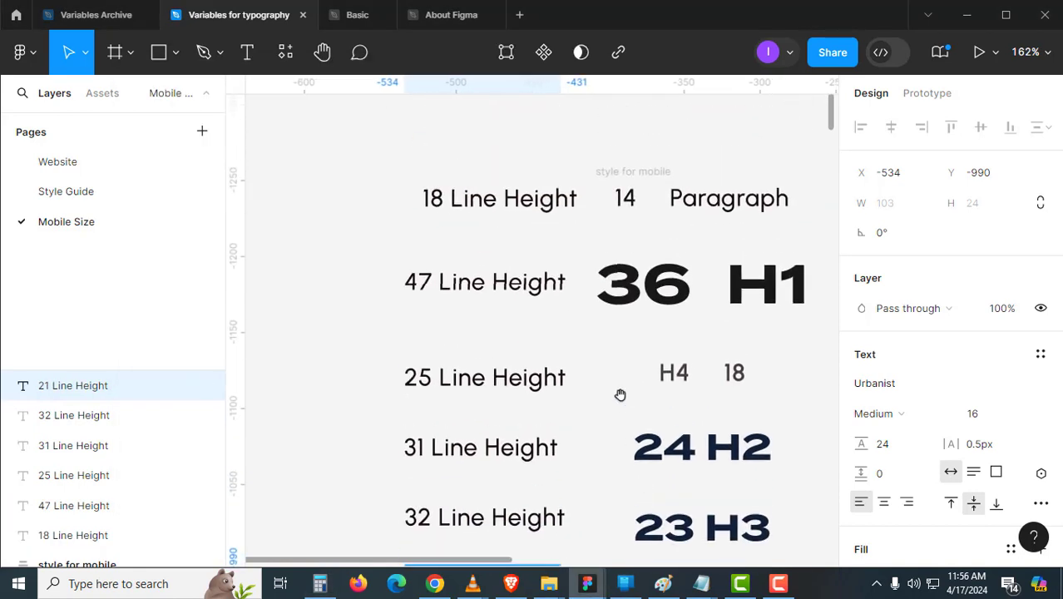
drag(591, 296, 558, 361)
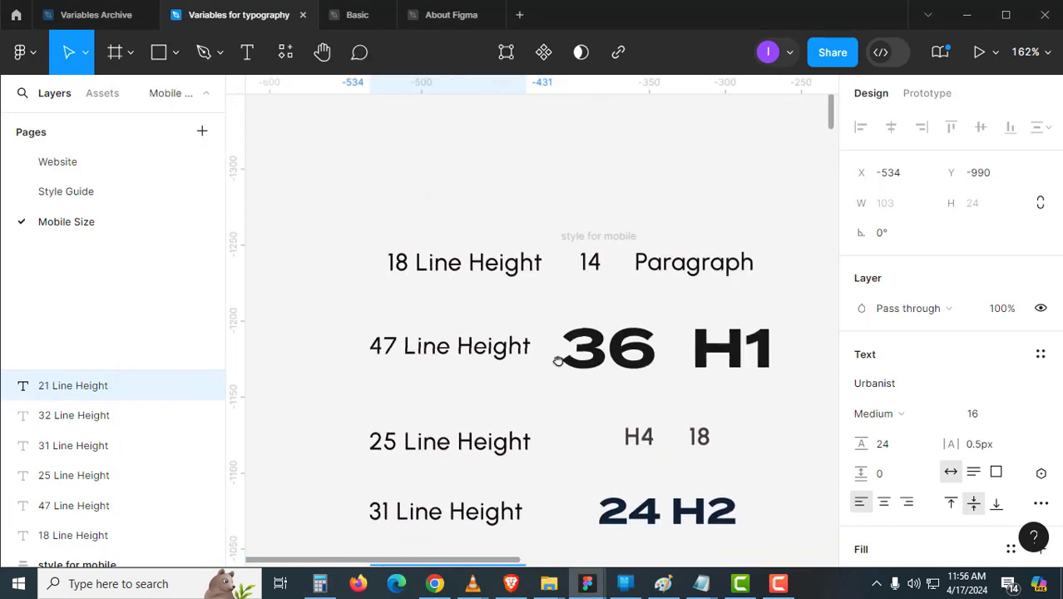
click(601, 185)
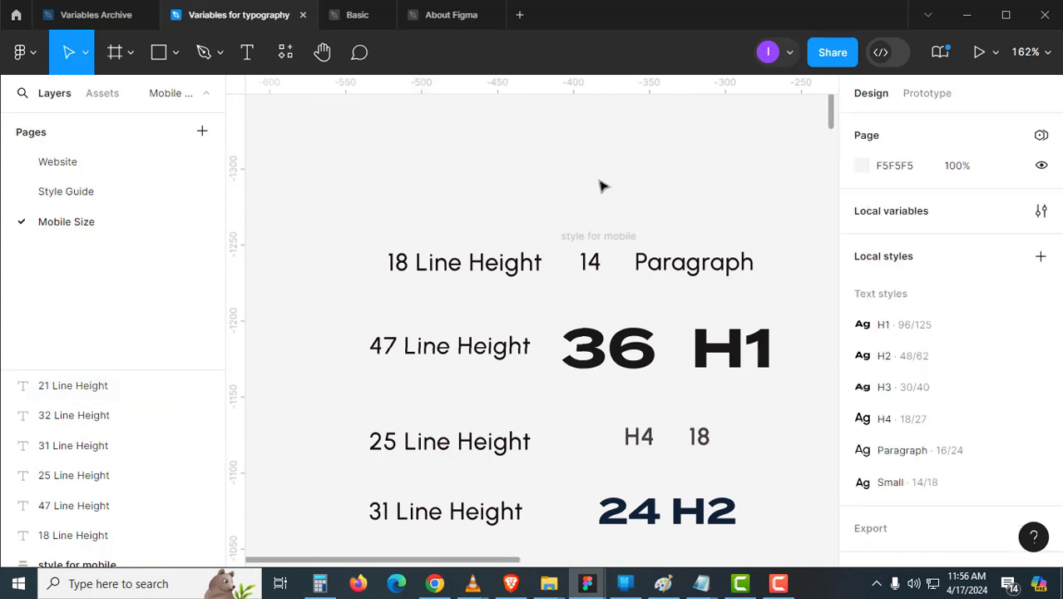
click(1043, 210)
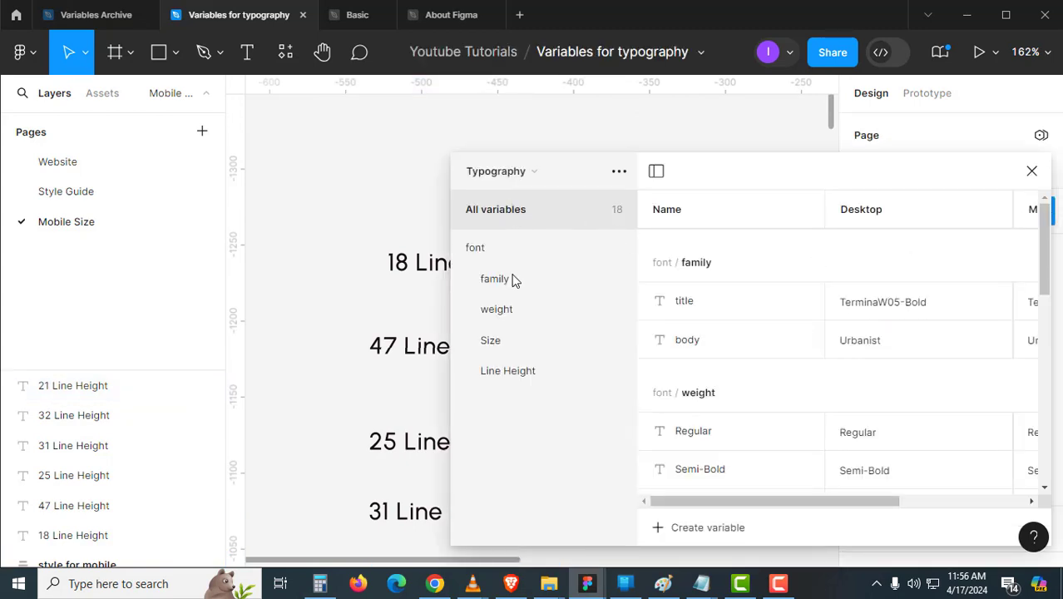
click(529, 376)
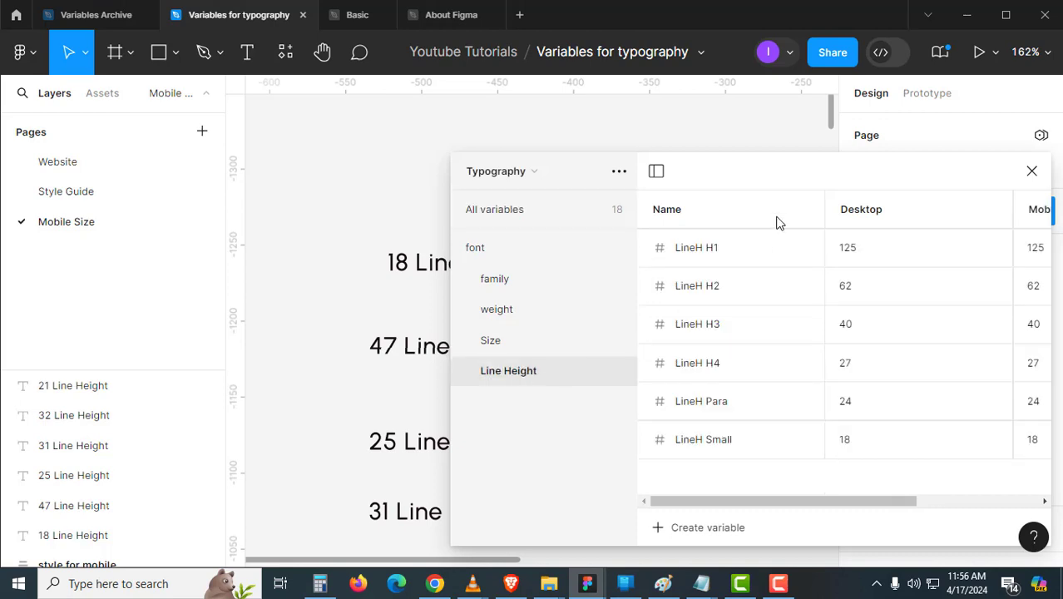
- Set the Mobile value of LineH H1 to 47, taken from the H1 row's line height label
drag(813, 181, 888, 122)
drag(492, 403, 416, 337)
double_click(327, 277)
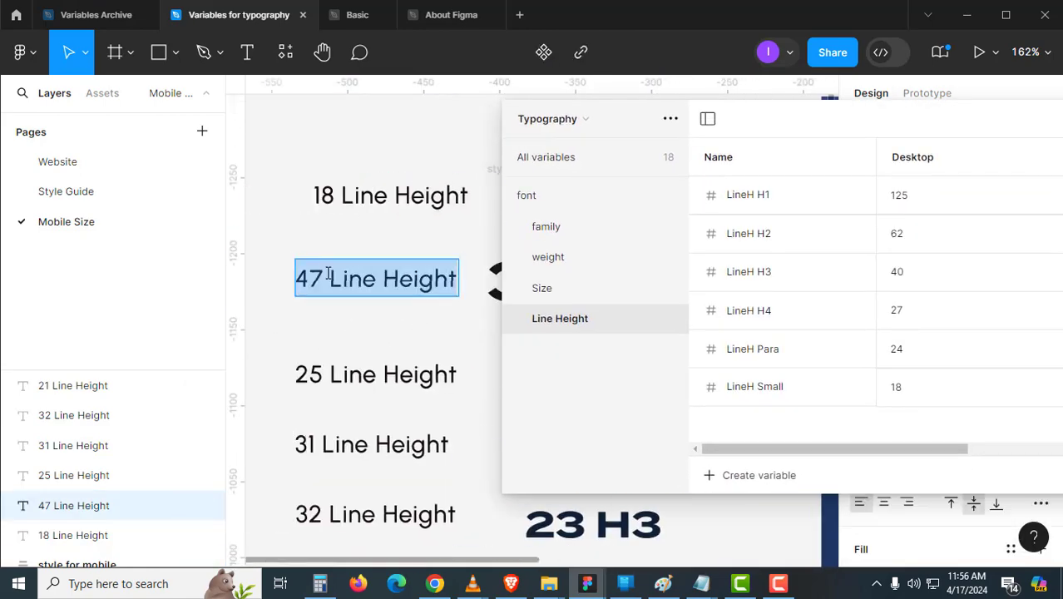
drag(326, 279, 296, 279)
scroll(870, 230, right, 2)
click(925, 195)
text(47)
- Set the Mobile value of LineH H2 to 31, matching the line height label beside the H2 row
drag(476, 331, 444, 197)
double_click(290, 308)
drag(288, 309, 266, 308)
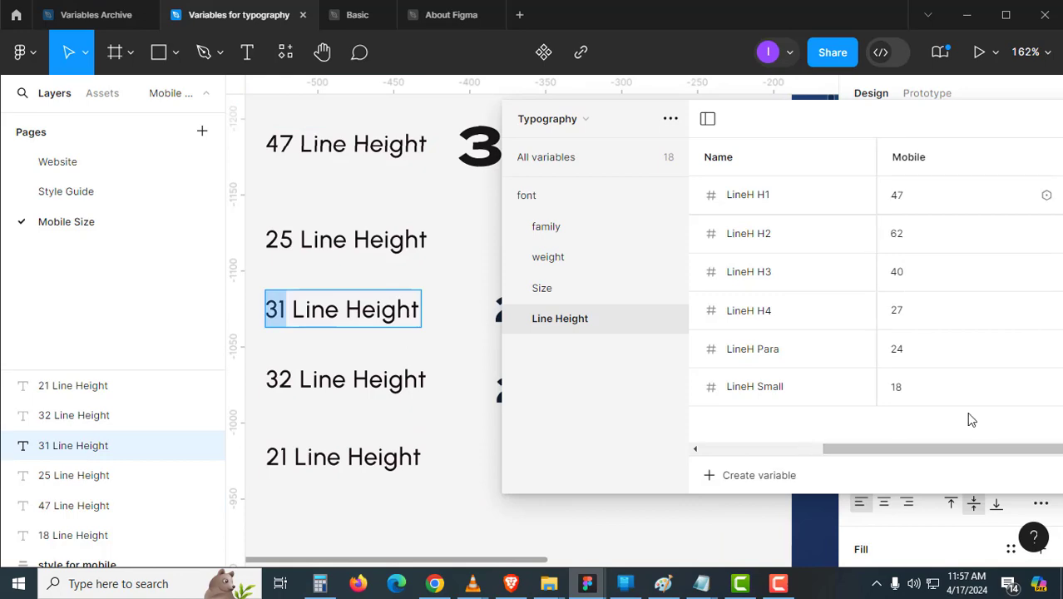
drag(882, 120, 759, 135)
click(793, 251)
text(31)
- Copy 32 from the H3 row's line height label into the Mobile value of LineH H3
drag(629, 137, 887, 149)
drag(399, 374, 497, 353)
double_click(329, 368)
drag(332, 368, 305, 366)
drag(965, 154, 893, 154)
click(969, 298)
key(ctrl+v)
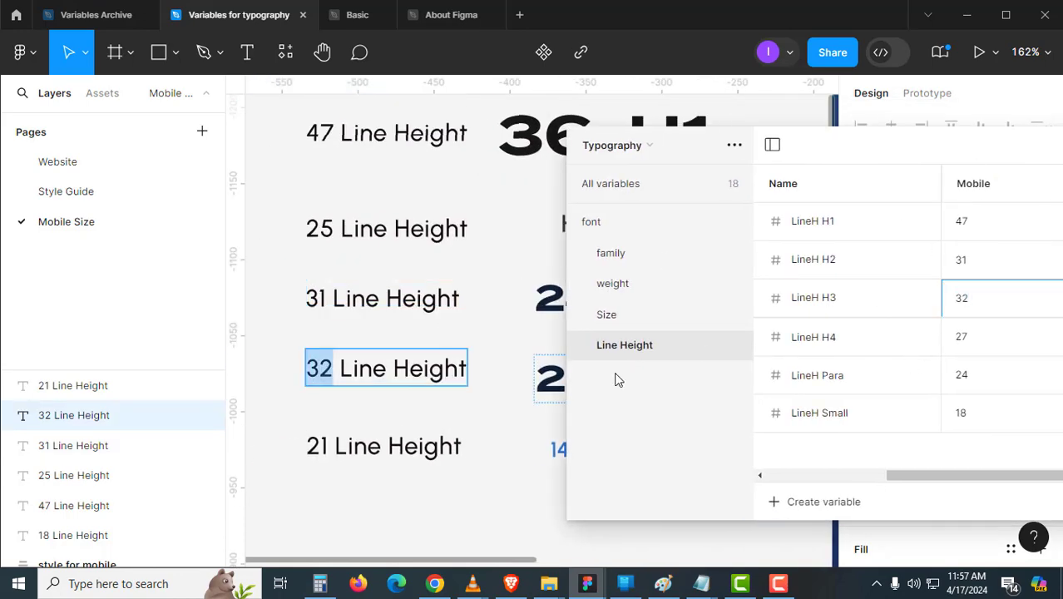
- Set the remaining Mobile line heights: 25 for LineH H4, 18 for LineH Para and 21 for LineH Small
drag(339, 245, 330, 375)
click(331, 380)
scroll(499, 366, right, 3)
drag(438, 406, 529, 435)
click(962, 374)
text(18)
key(Return)
drag(362, 440, 397, 270)
click(961, 413)
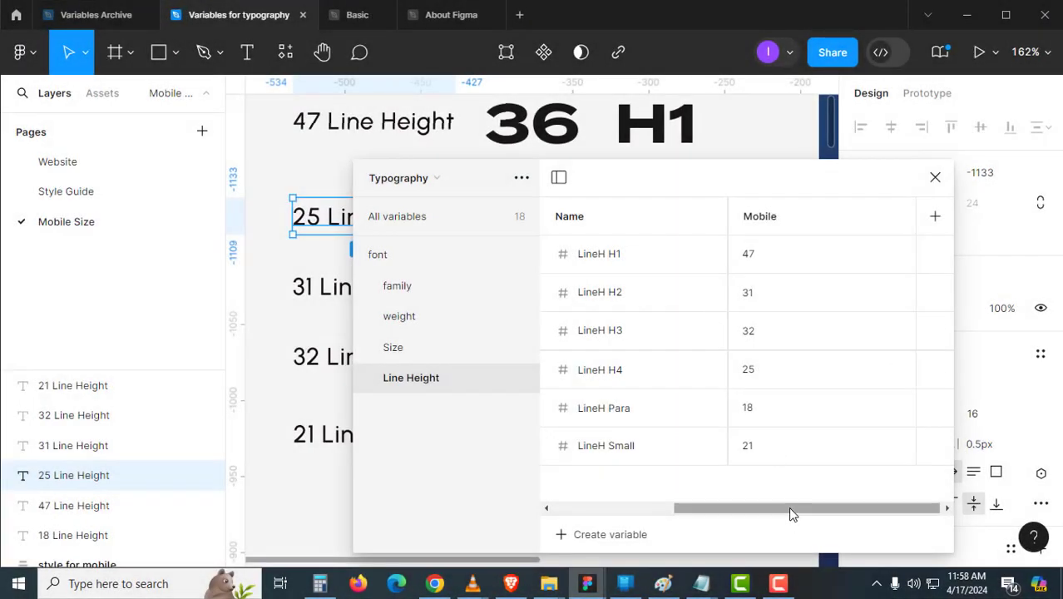
- Review the Desktop and Mobile values of the Line Height variables and close the variables window
drag(790, 512, 666, 507)
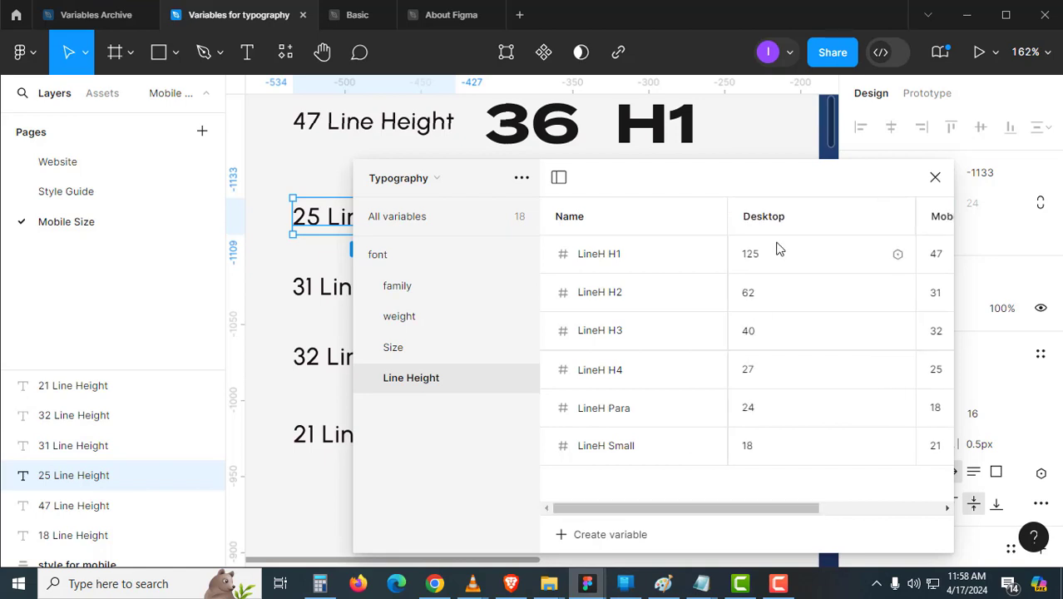
drag(766, 509, 819, 506)
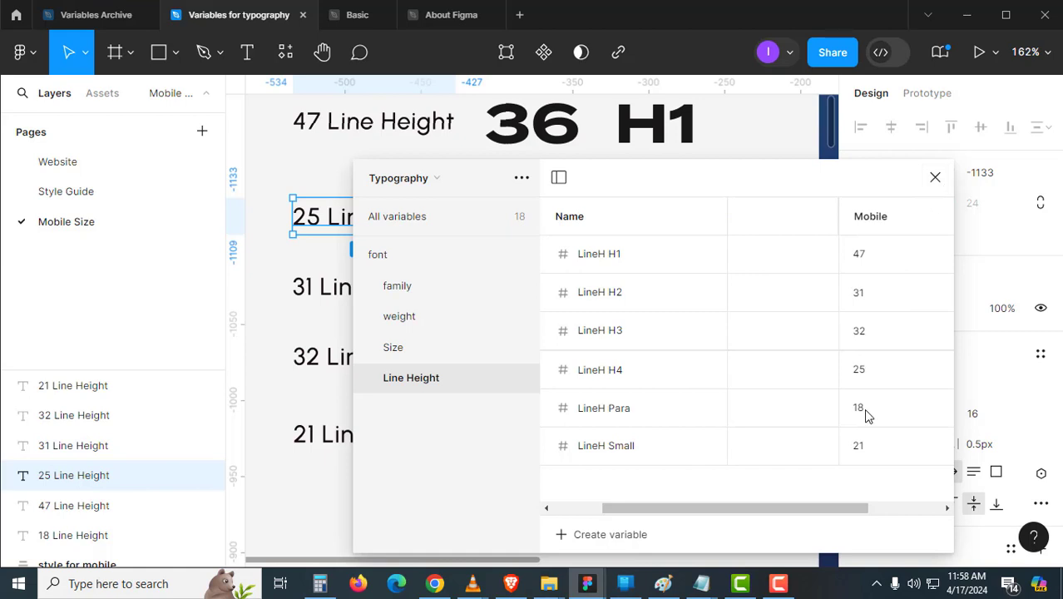
click(935, 177)
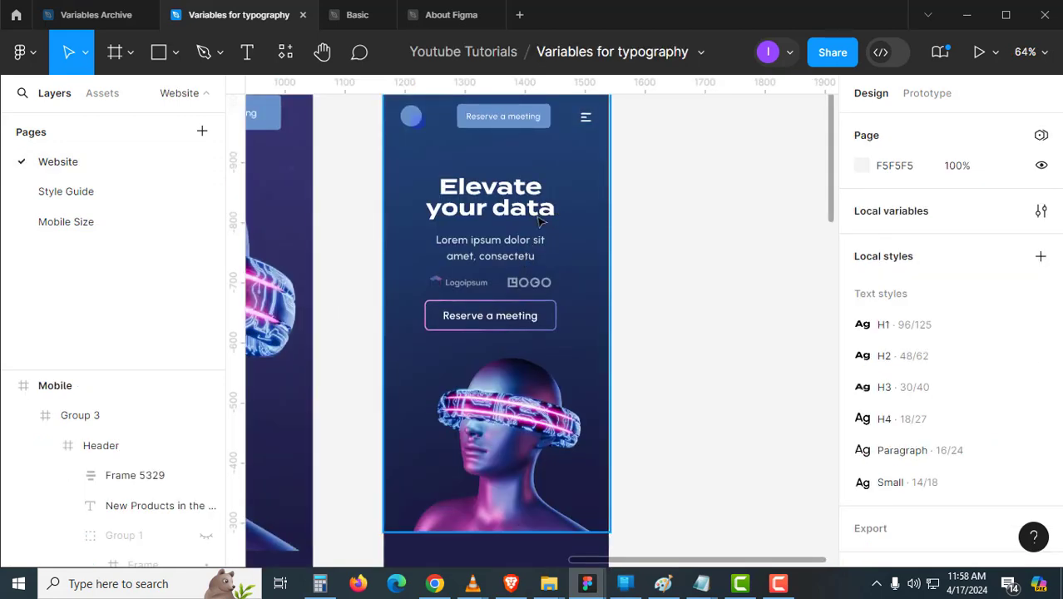
- Check the desktop hero subtitle's text style on the Website page and apply the same H4 style to the Mobile frame's hero subtitle
scroll(539, 221, left, 3)
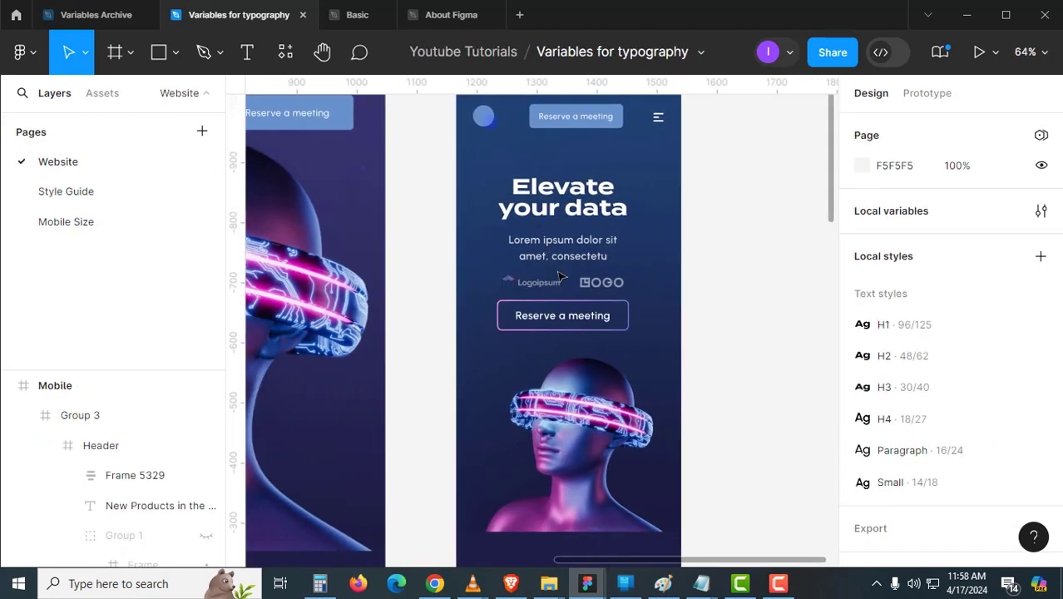
scroll(603, 305, left, 5)
scroll(400, 324, down, 4)
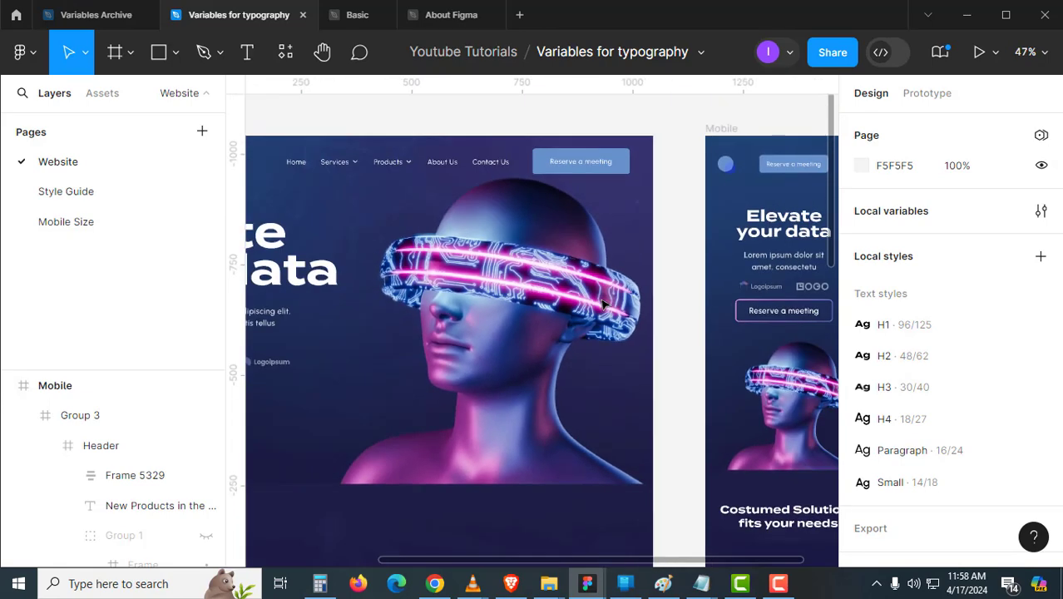
click(344, 316)
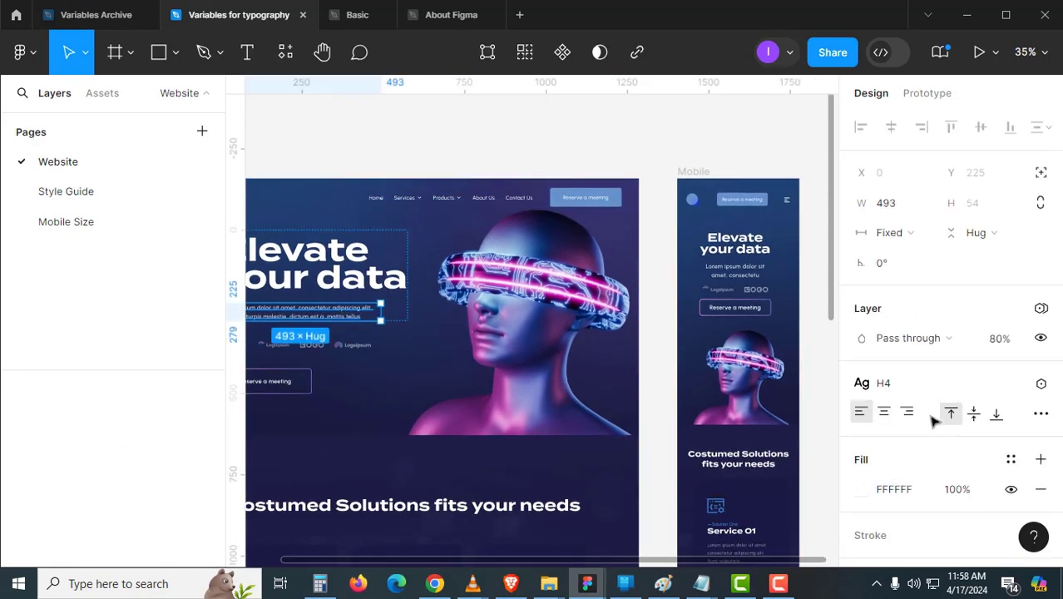
scroll(652, 291, right, 3)
scroll(651, 291, up, 3)
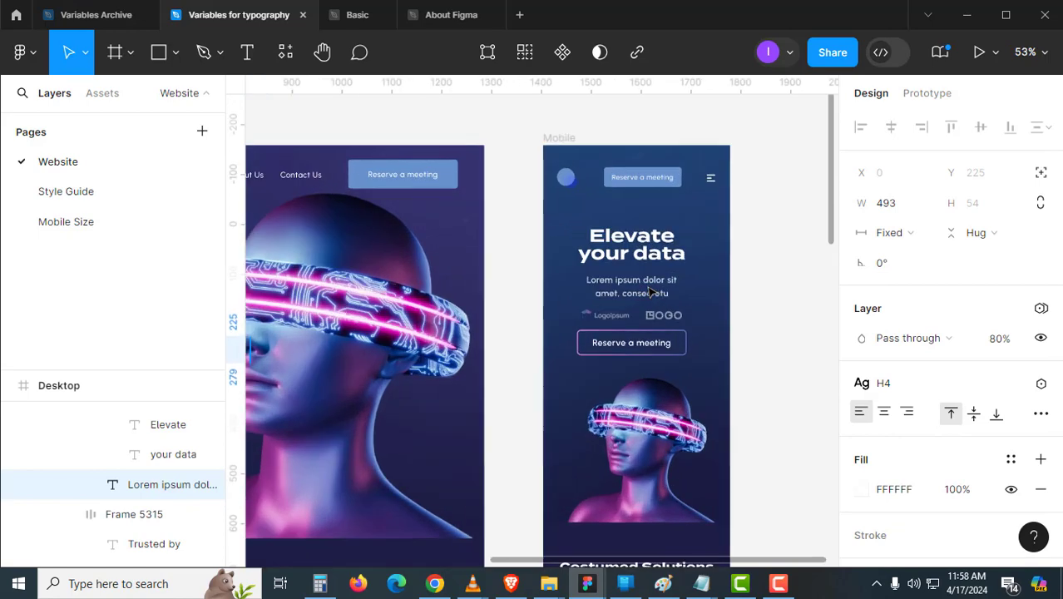
click(652, 285)
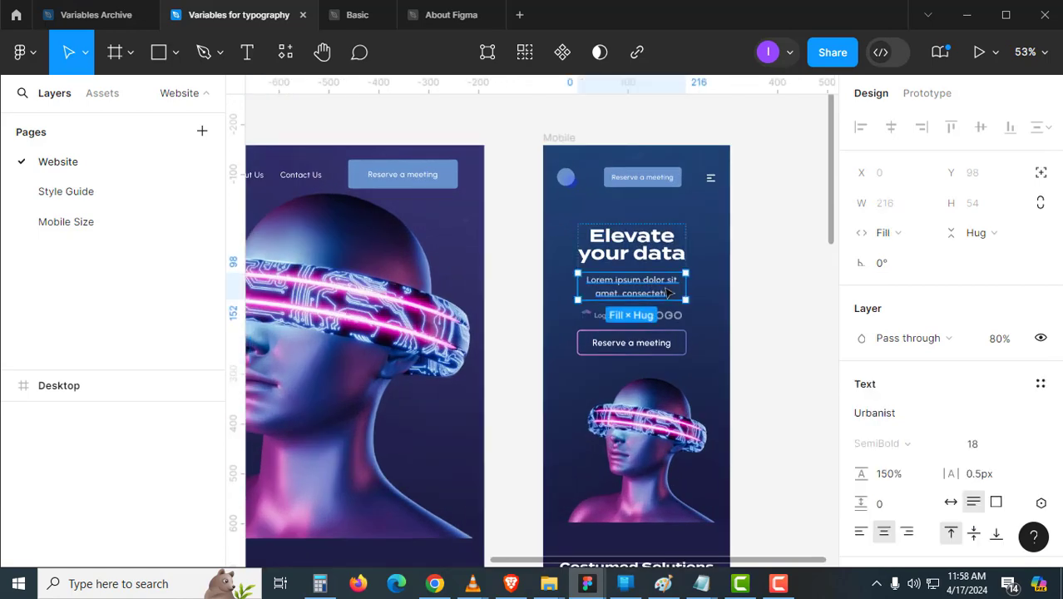
click(1042, 384)
click(958, 386)
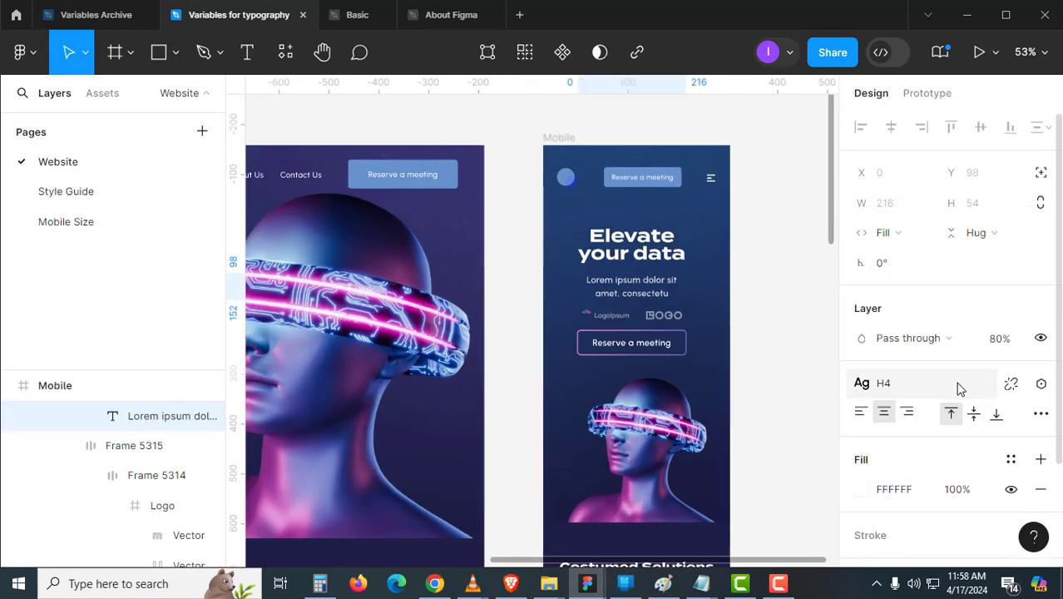
- Set the Typography variable mode of the Mobile frame's hero subtitle to Mobile
click(1041, 383)
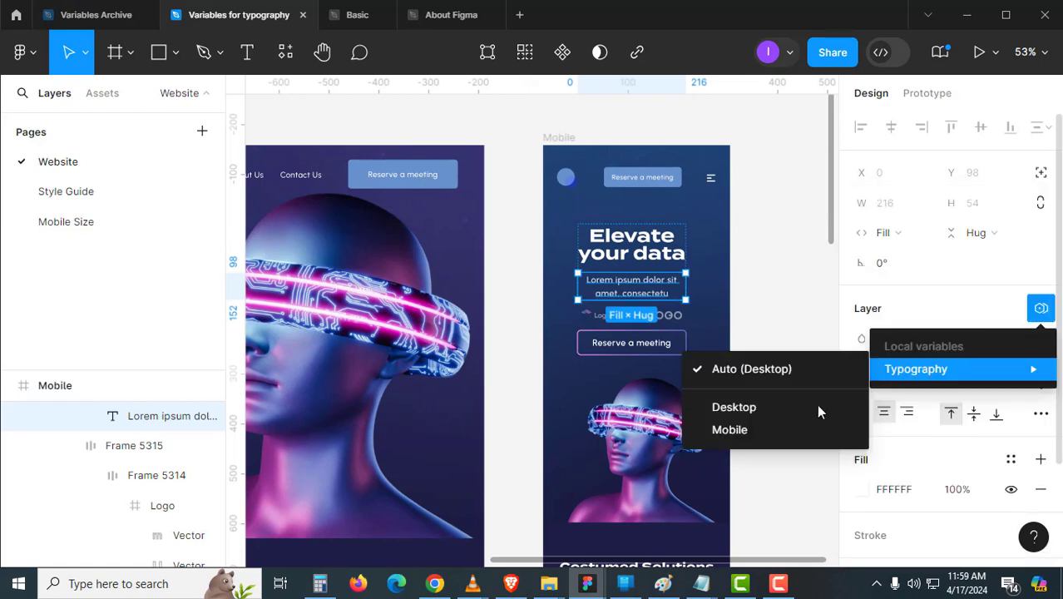
click(775, 423)
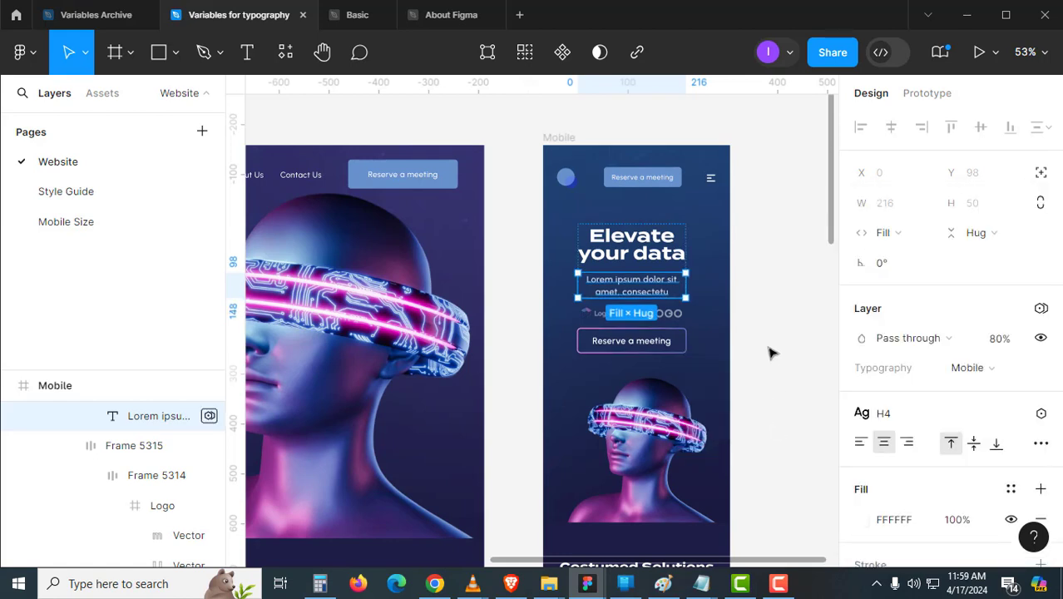
click(770, 353)
scroll(752, 345, up, 5)
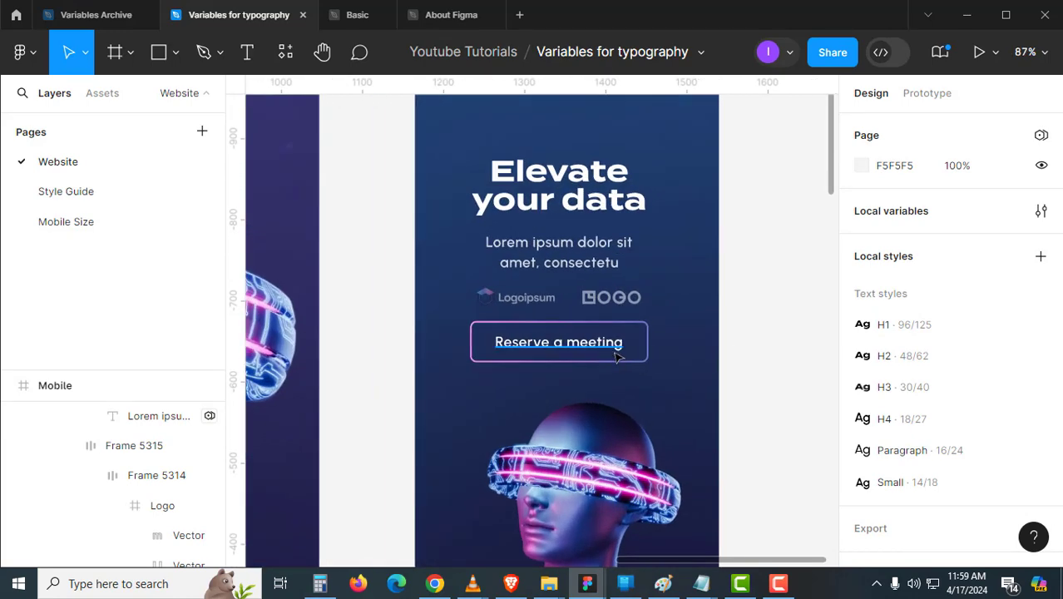
- Compare the text settings of the hero's "Reserve a meeting" button label in the Desktop and Mobile frames
click(616, 356)
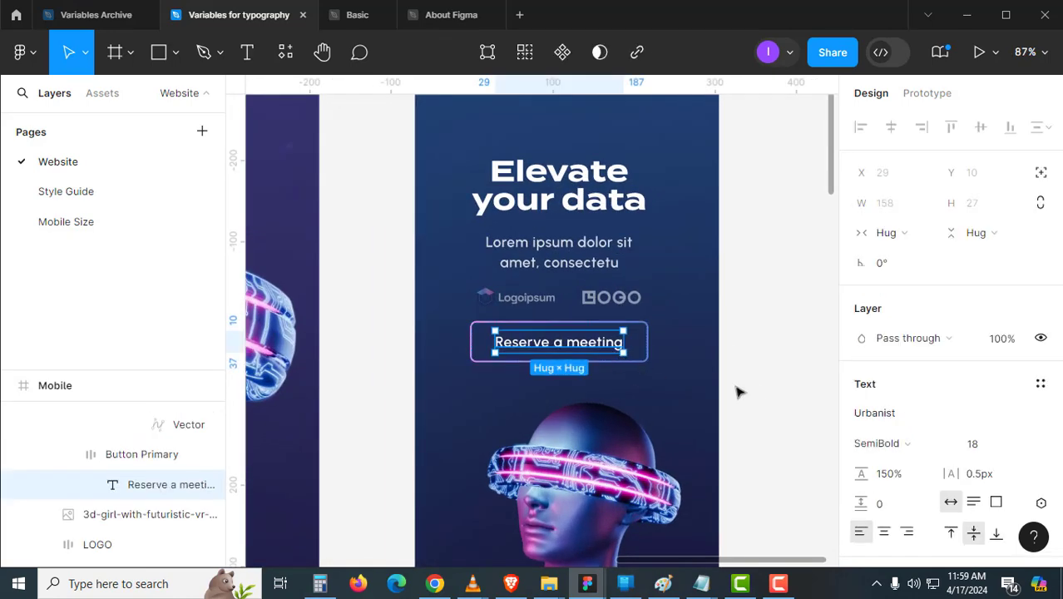
scroll(739, 392, left, 10)
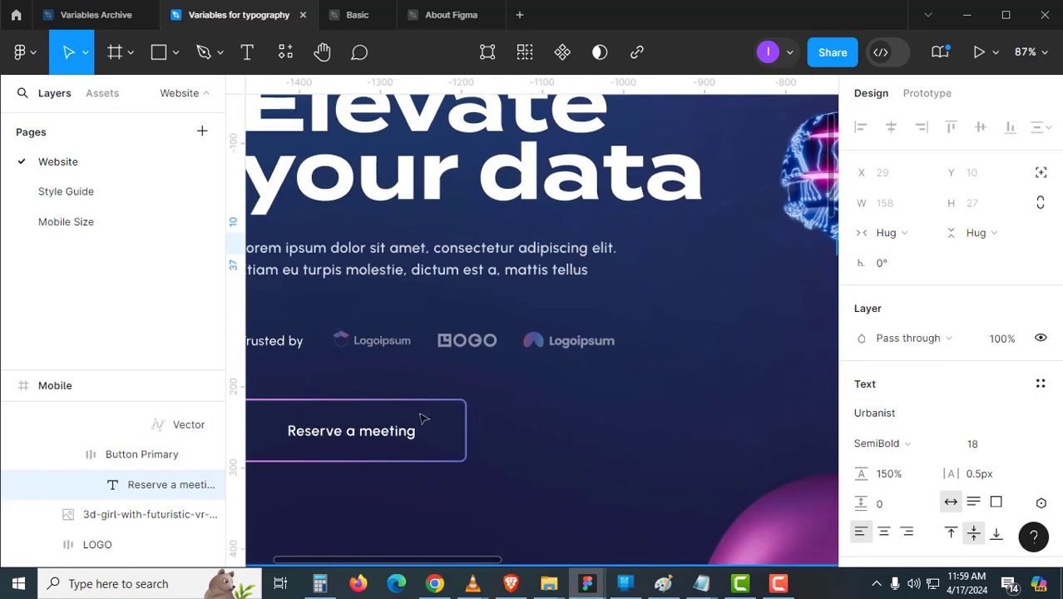
click(398, 446)
scroll(728, 429, right, 15)
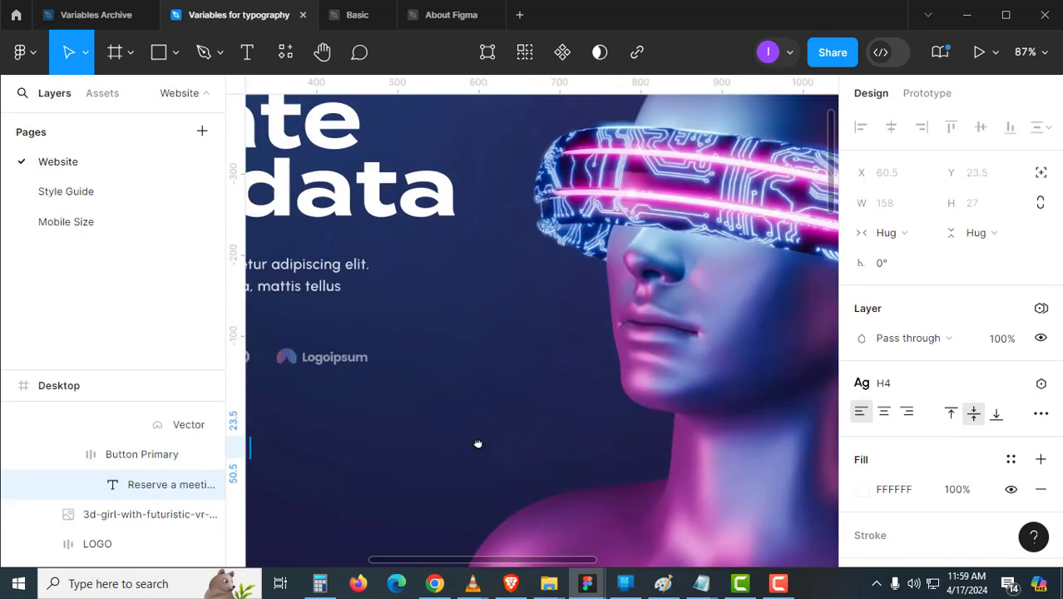
scroll(353, 430, right, 6)
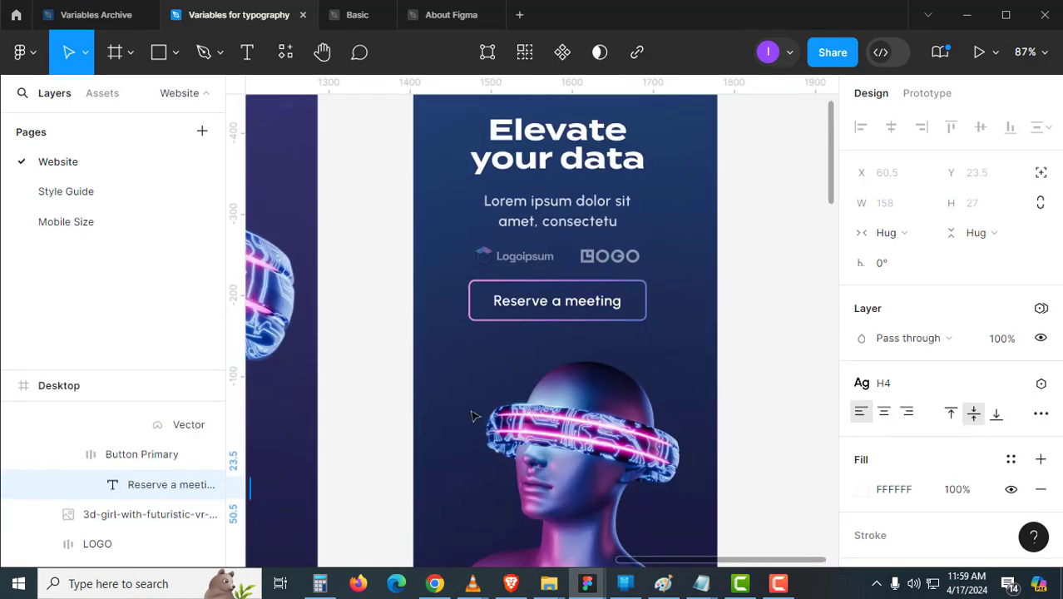
click(562, 294)
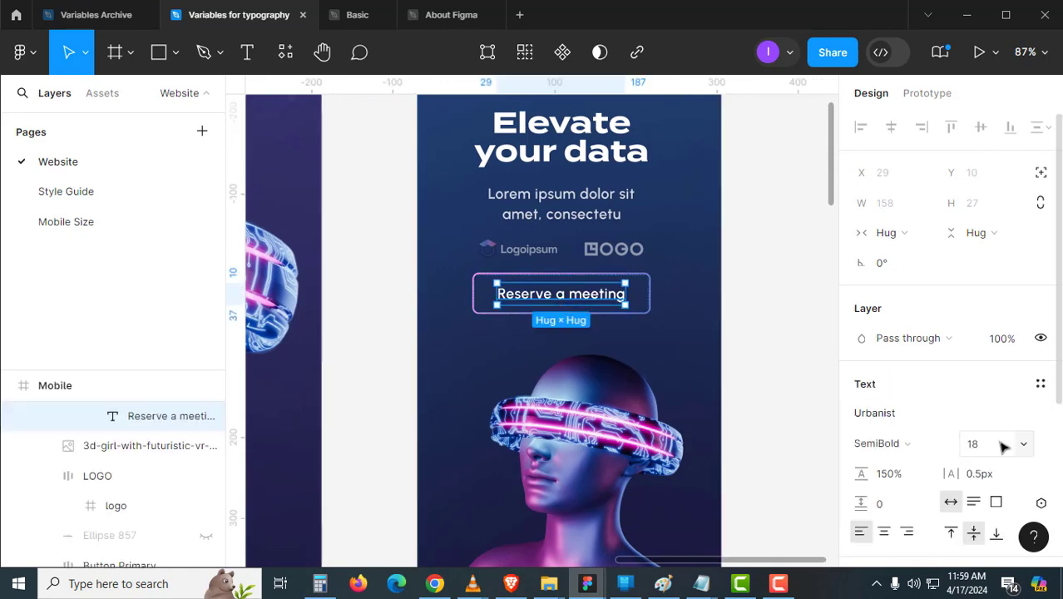
- Apply the H2 text style to the Mobile frame's "Costumed Solutions fits your needs" heading and set its Typography mode to Mobile
drag(756, 363, 774, 167)
scroll(532, 333, down, 3)
click(532, 366)
drag(715, 382, 393, 359)
click(602, 263)
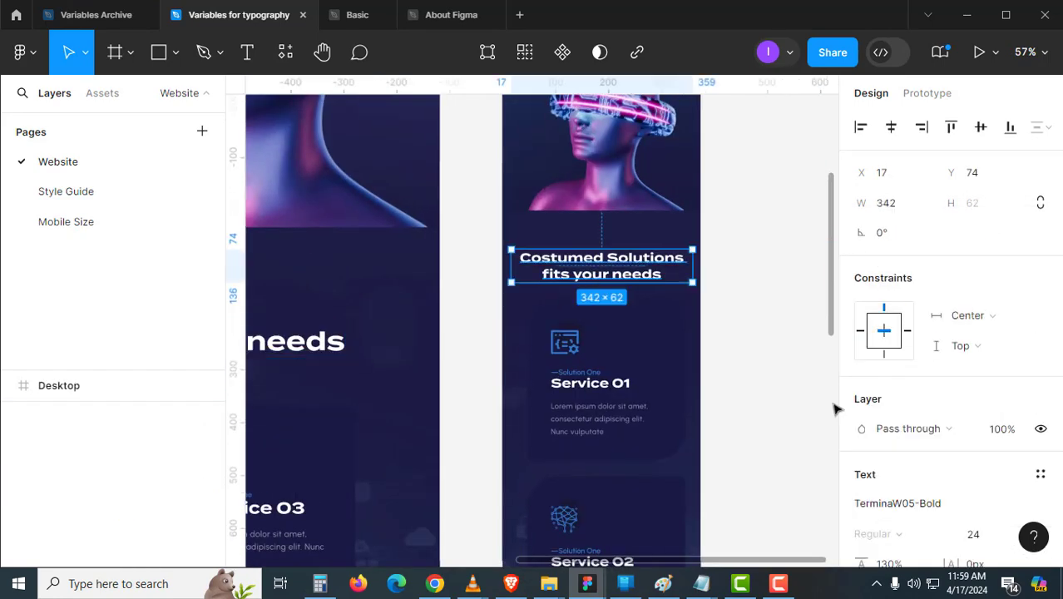
click(1040, 474)
click(894, 336)
click(1039, 402)
mouse_move(956, 459)
click(774, 536)
click(765, 357)
- Try to select all layers matching the Service 01 title in the Mobile frame
drag(615, 361, 669, 298)
ctrl+click(655, 310)
key(ctrl+alt+a)
drag(789, 490, 783, 376)
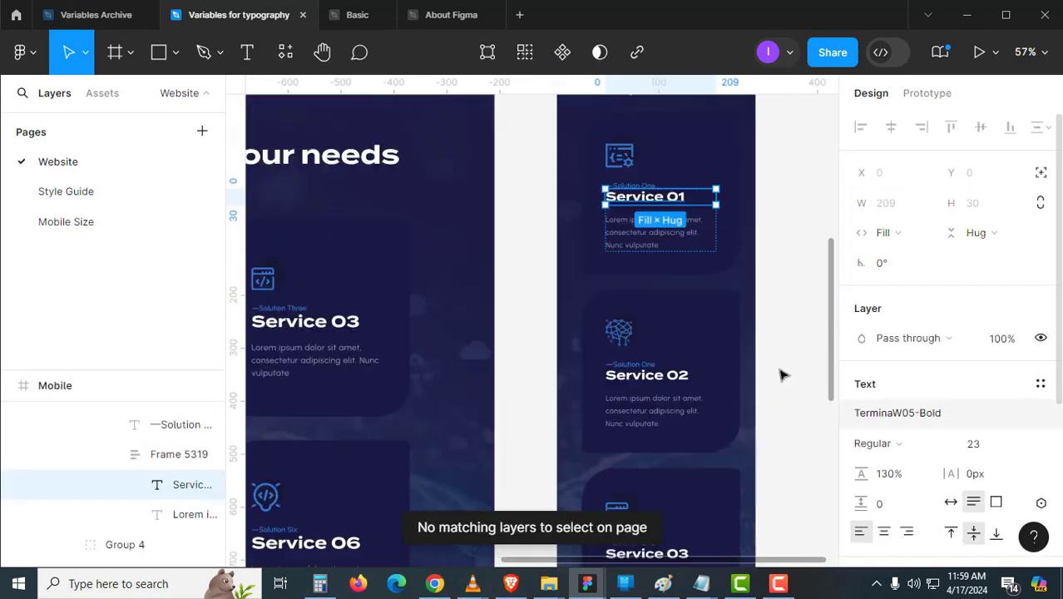
- Apply the H3 text style to the Service 01, Service 02 and Service 03 titles in the Mobile frame and set their Typography mode to Mobile
drag(323, 337, 540, 347)
ctrl+click(541, 342)
ctrl+click(681, 200)
drag(674, 387, 705, 265)
ctrl+shift+click(687, 250)
ctrl+shift+click(687, 428)
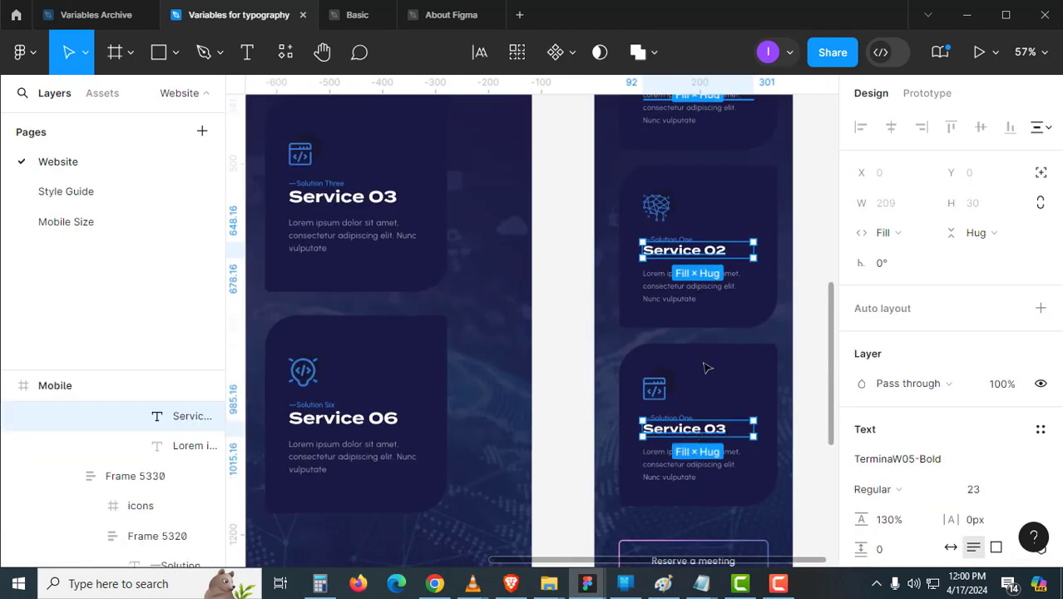
click(1040, 429)
click(932, 365)
scroll(757, 349, up, 10)
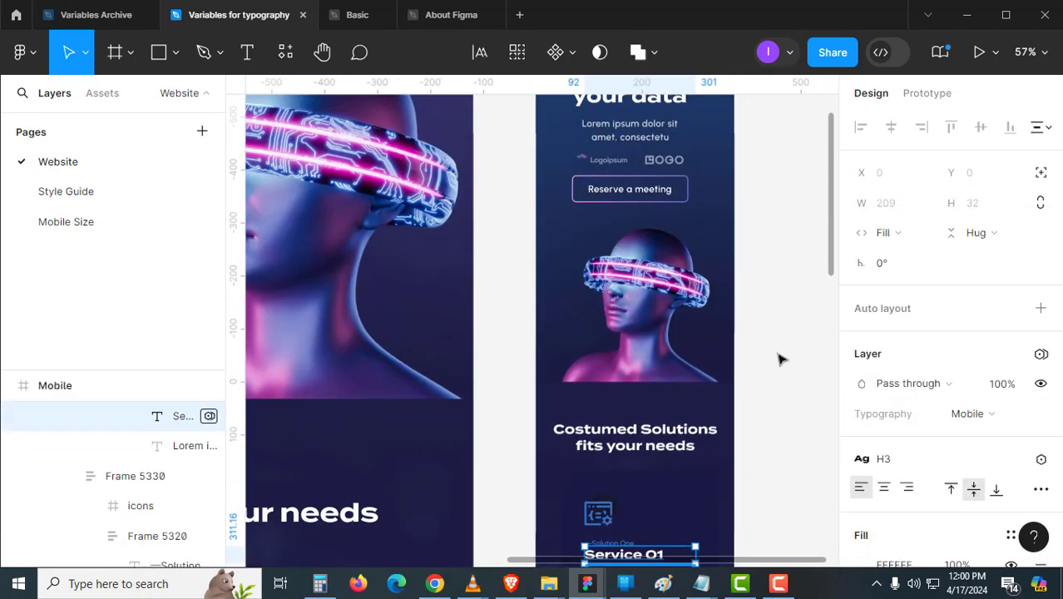
scroll(778, 353, up, 2)
click(774, 405)
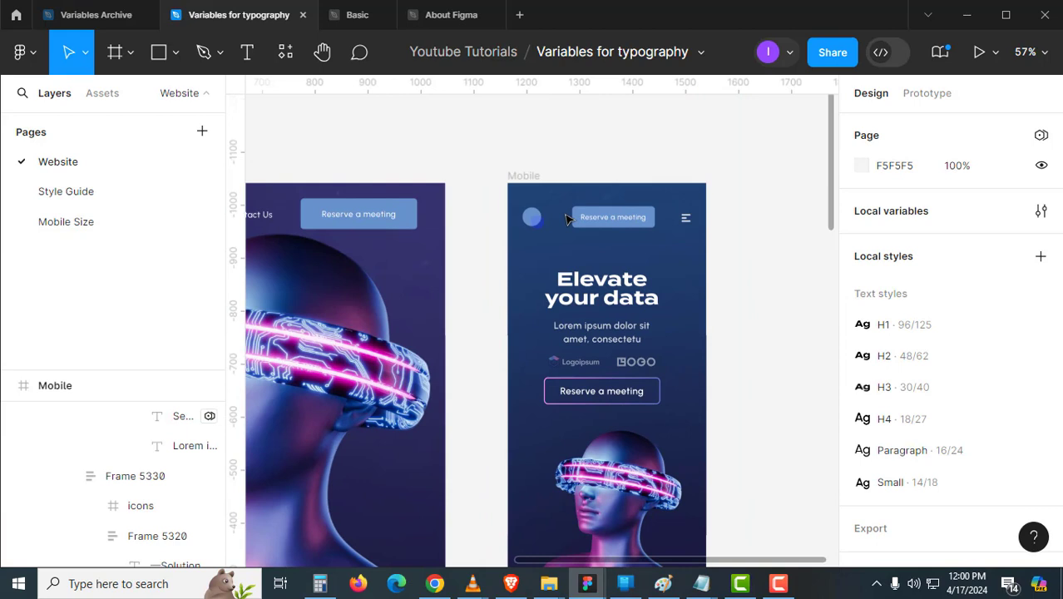
- Set the Typography variable mode of the whole Mobile frame to Mobile
click(534, 179)
click(534, 179)
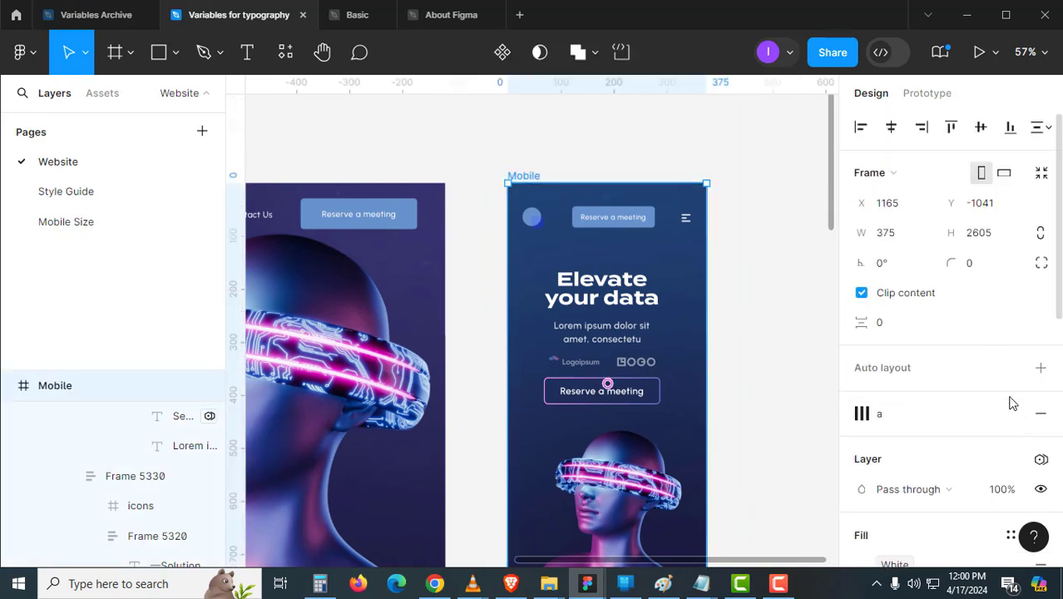
click(1041, 461)
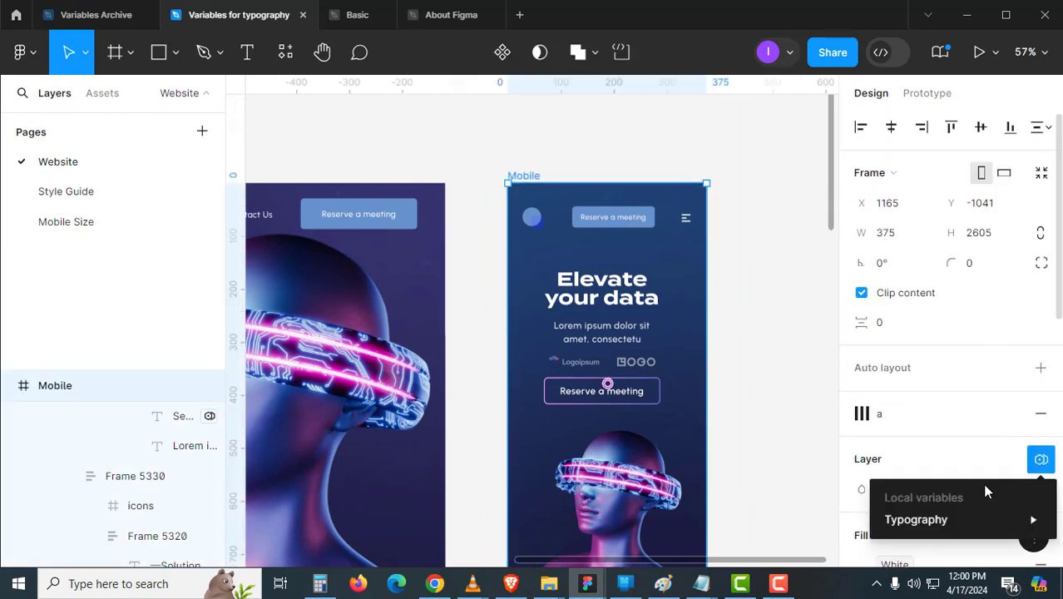
mouse_move(957, 519)
click(770, 523)
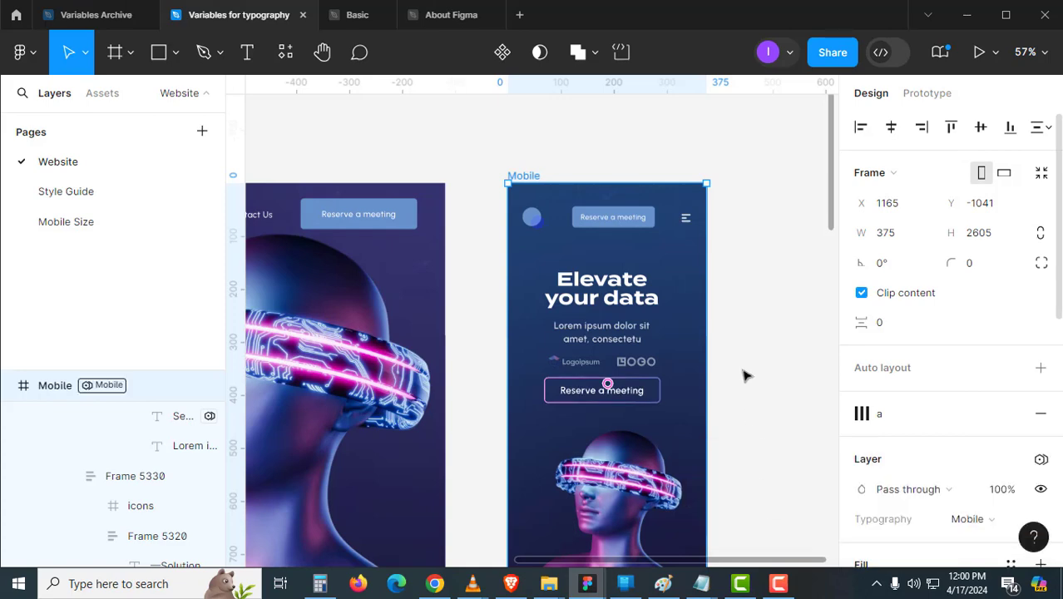
click(726, 449)
- Compare the text style and Typography mode of the "Costumed Solutions fits your needs" heading in the Mobile and Desktop frames
drag(722, 462, 743, 289)
drag(724, 433, 781, 270)
drag(713, 358, 736, 291)
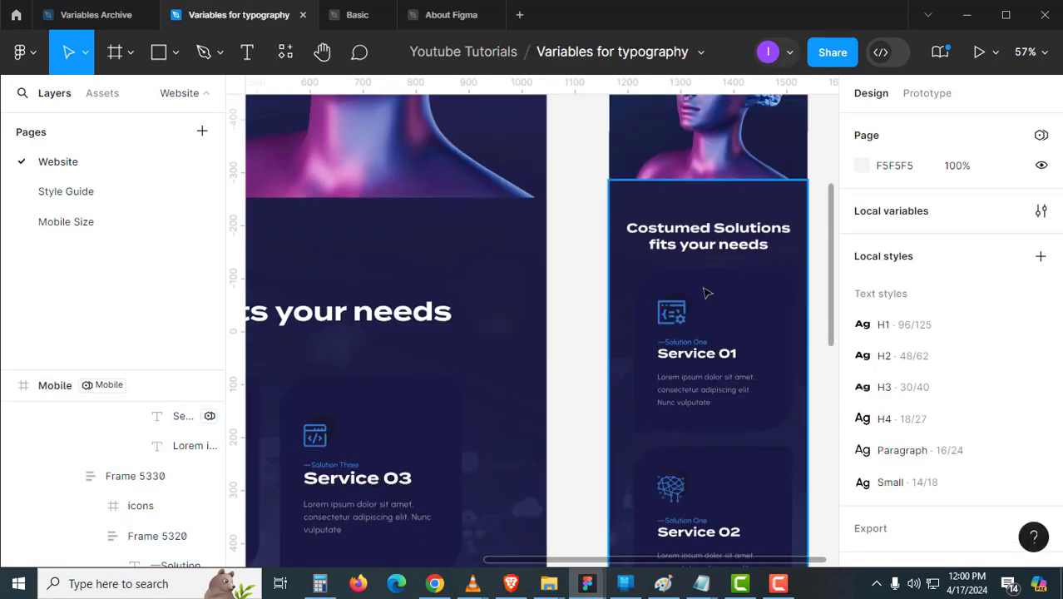
click(701, 243)
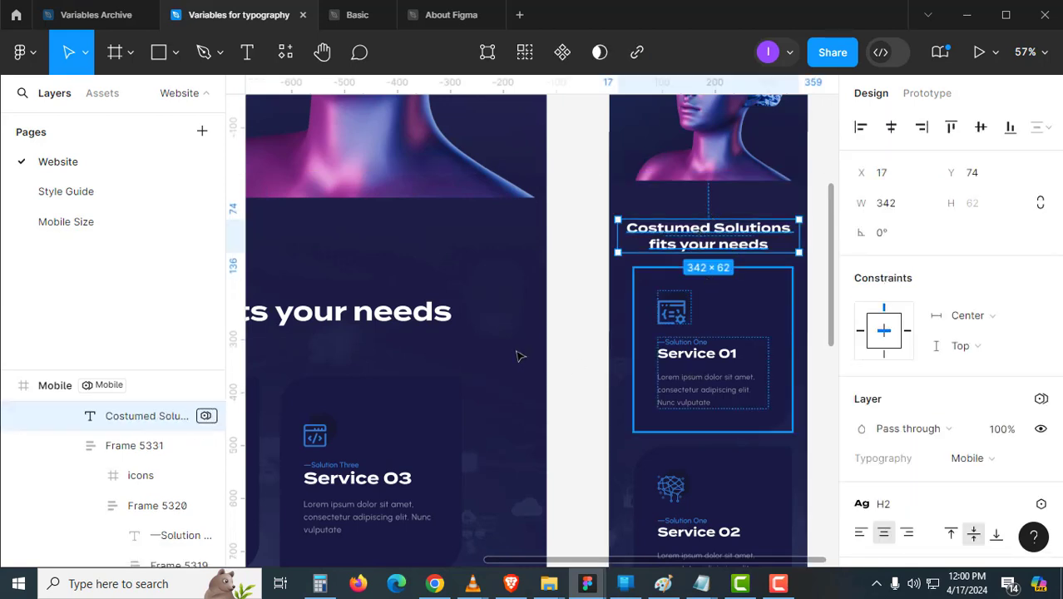
click(398, 319)
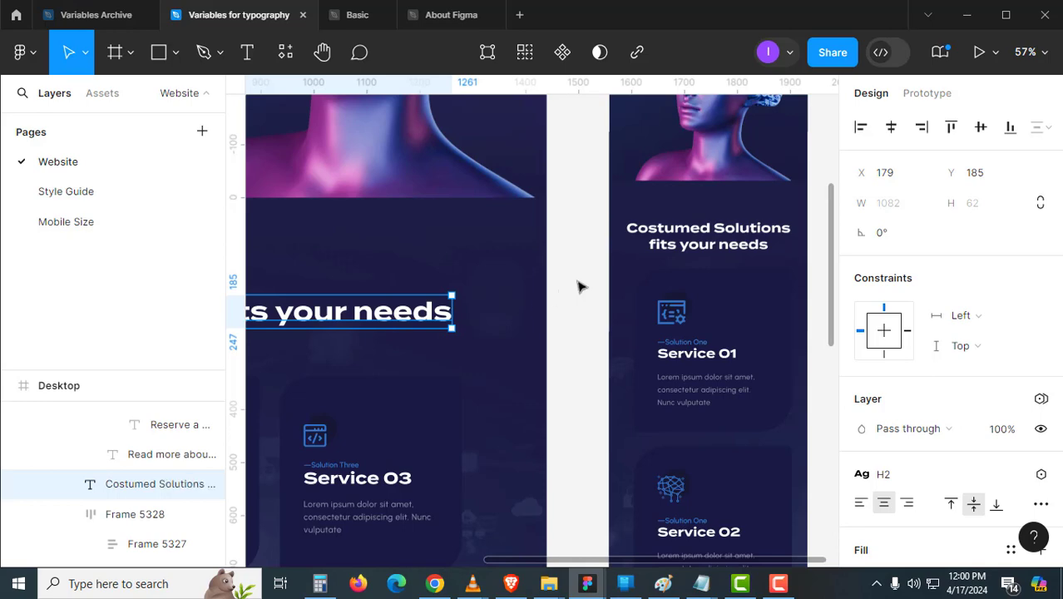
click(704, 235)
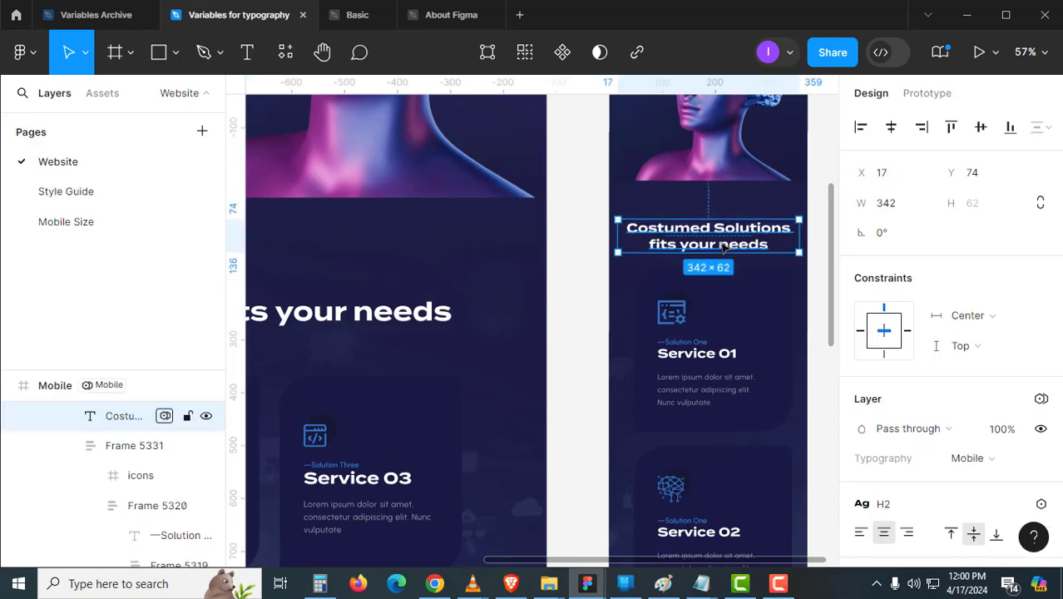
scroll(558, 350, down, 2)
click(711, 354)
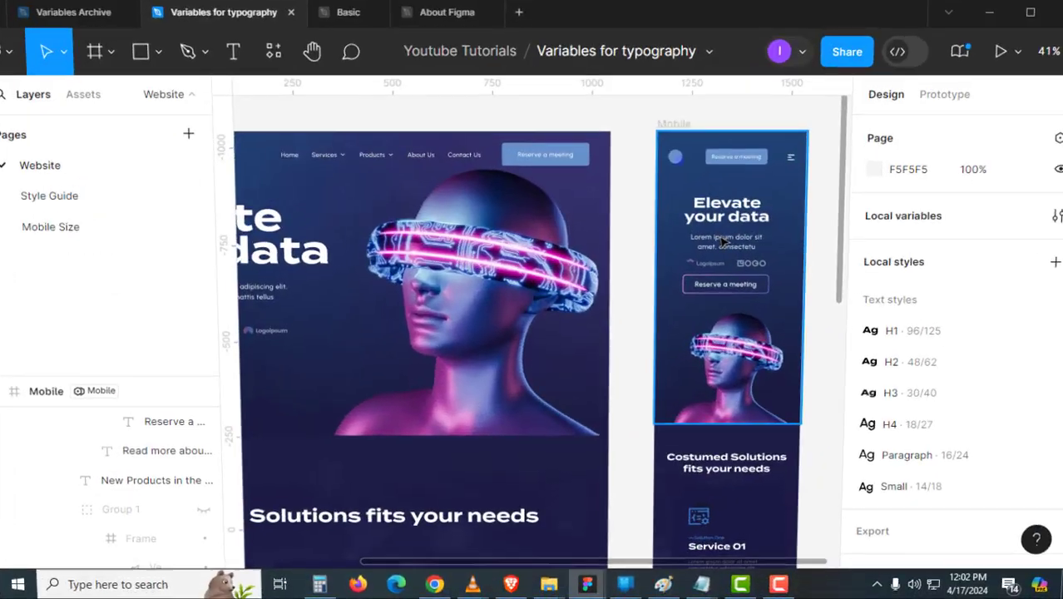
- Apply the Paragraph text style to the header's "Reserve a meeting" button label in the Mobile frame, matching the Desktop label
scroll(683, 258, up, 3)
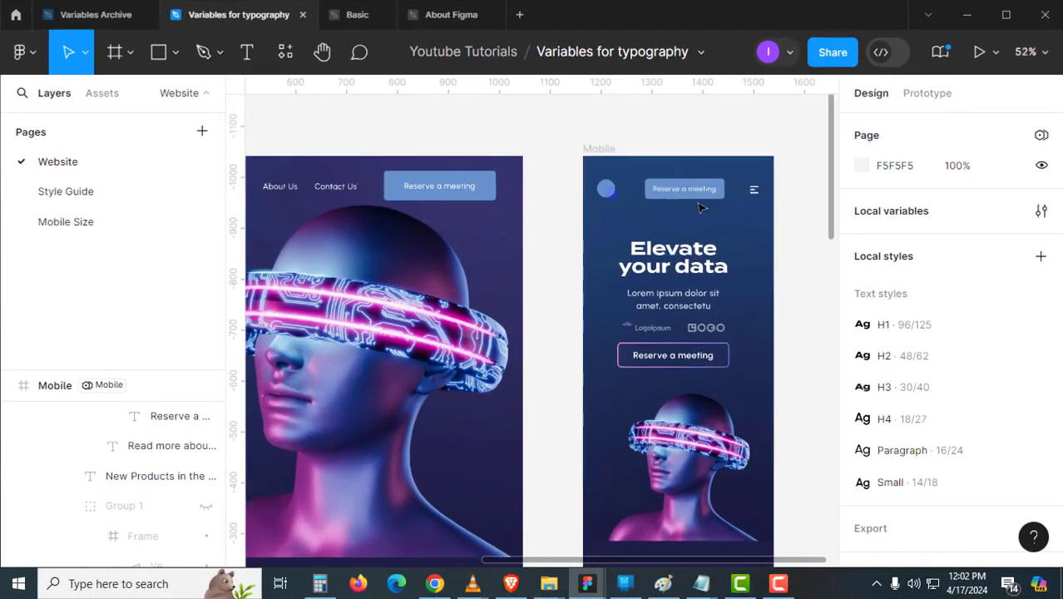
double_click(701, 190)
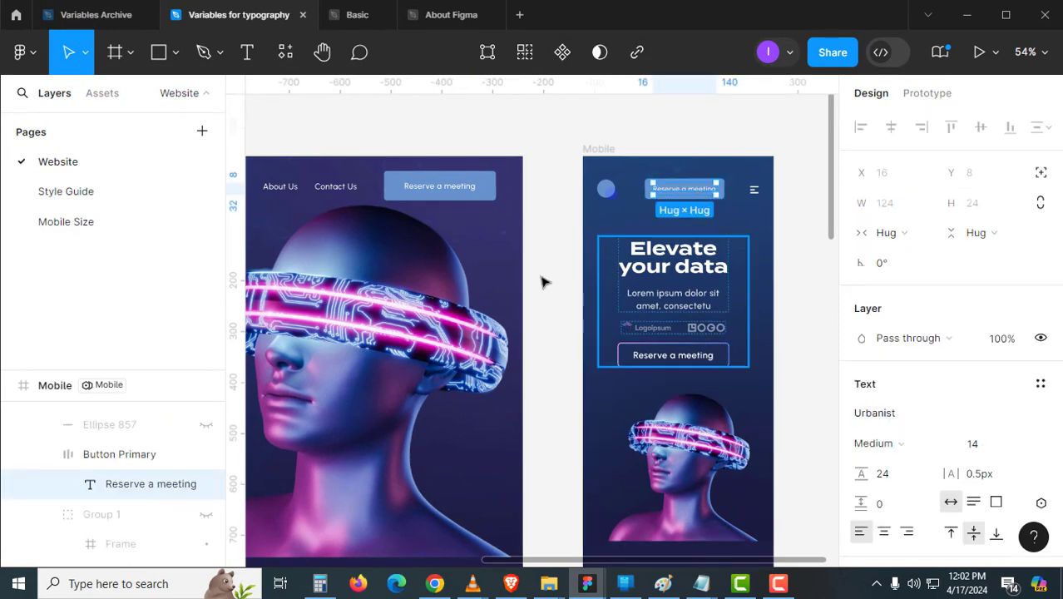
double_click(449, 190)
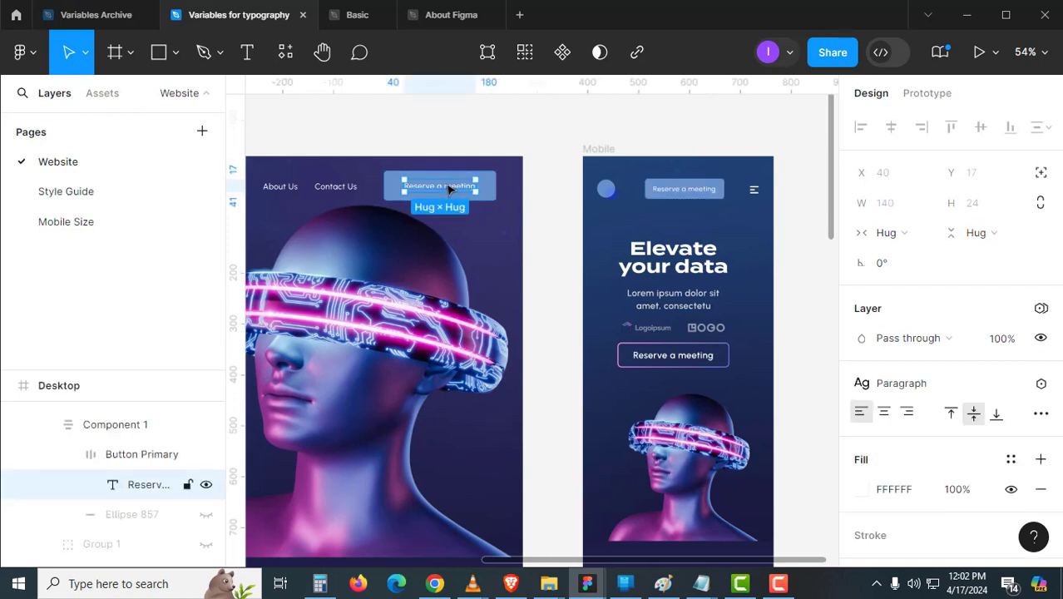
click(666, 197)
click(1040, 384)
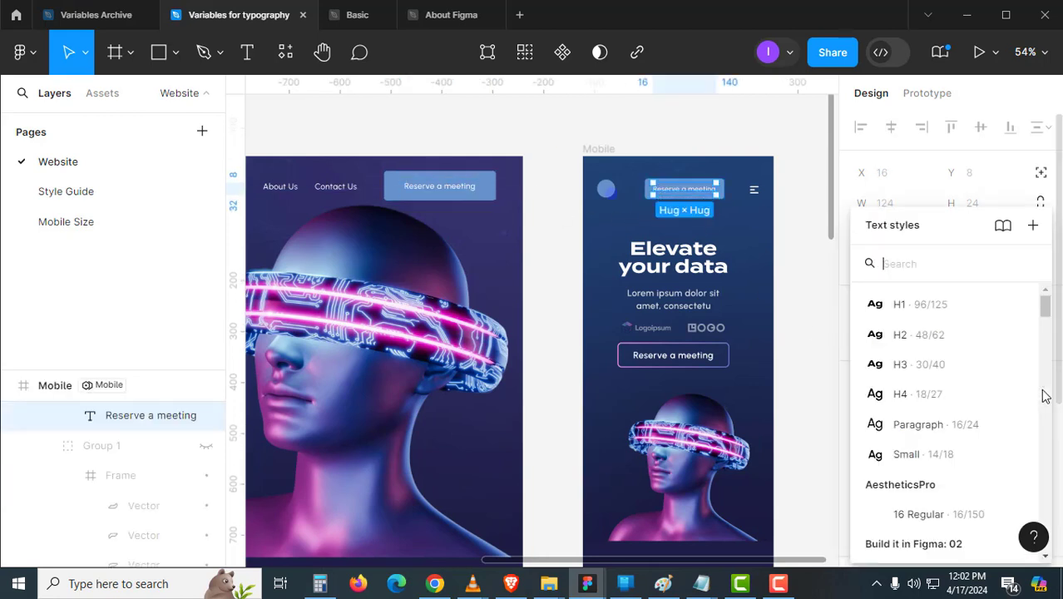
click(948, 424)
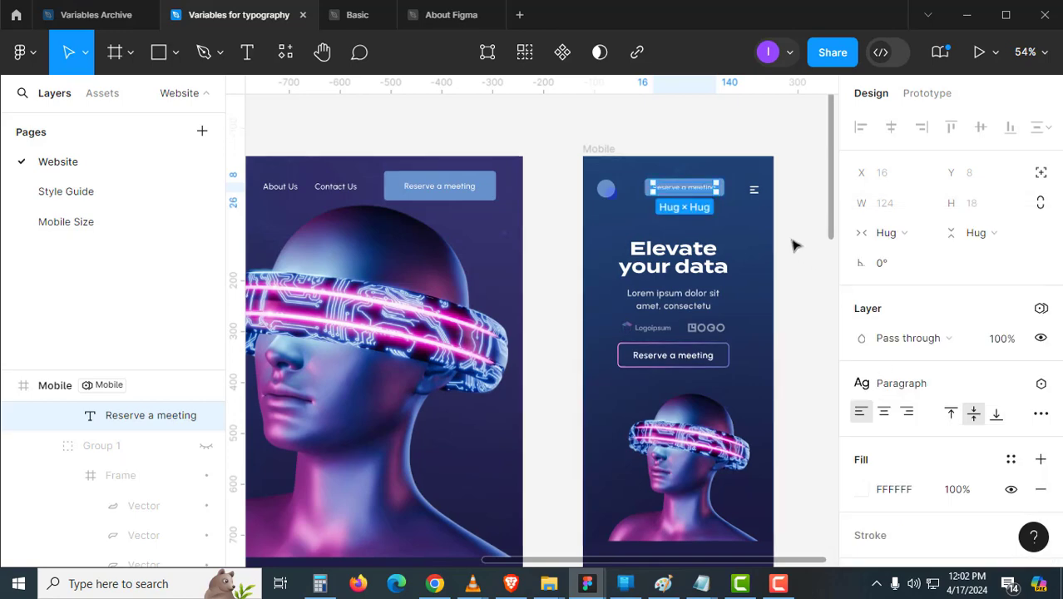
click(794, 245)
- Review the typography of the Mobile frame against the Desktop frame, from the hero through the services to the closing section
scroll(657, 222, up, 3)
scroll(674, 251, down, 2)
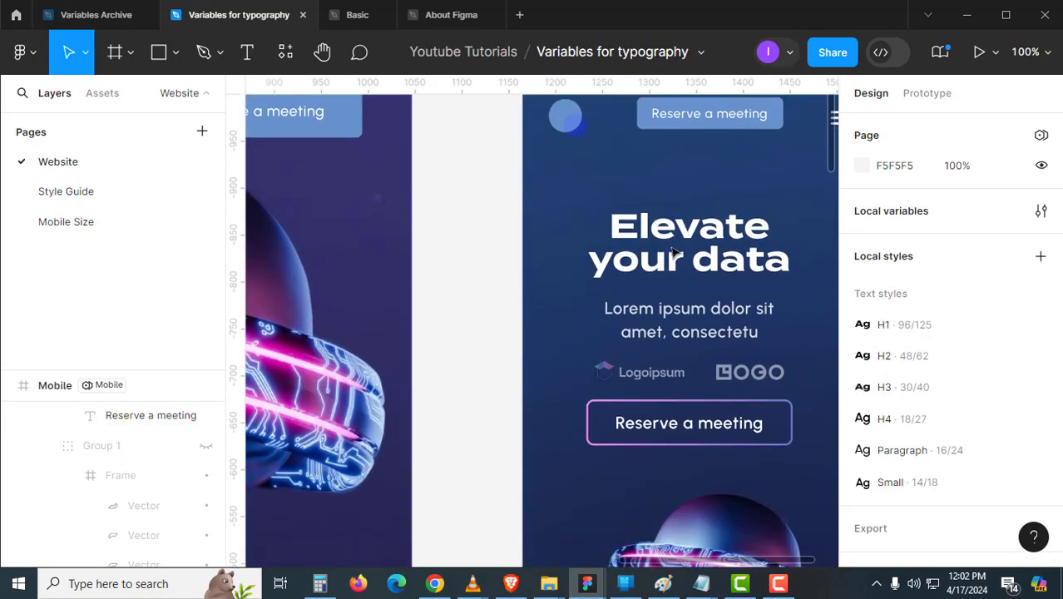
scroll(674, 251, down, 5)
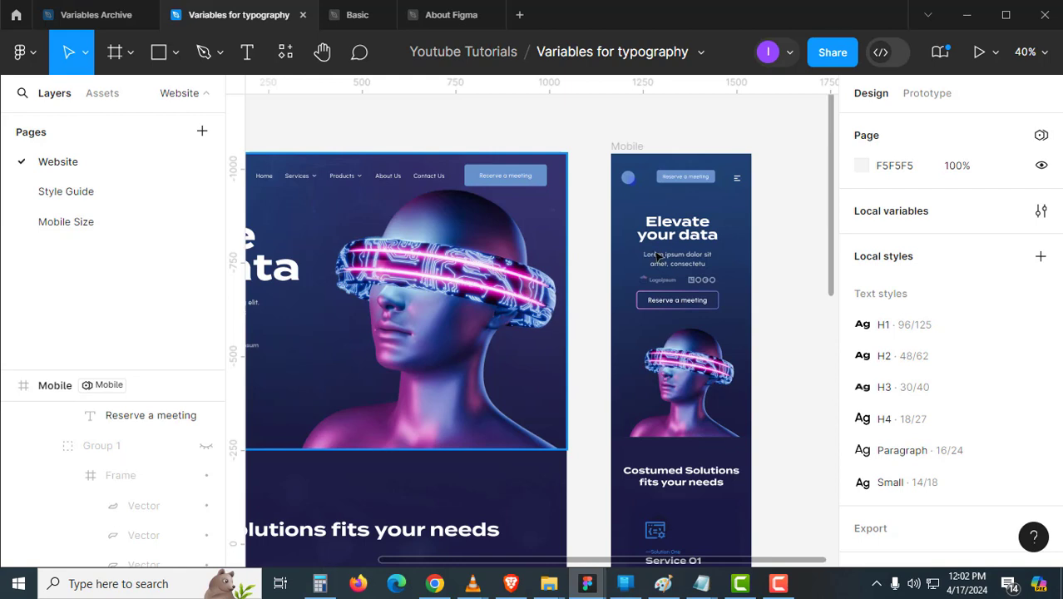
drag(762, 297, 651, 300)
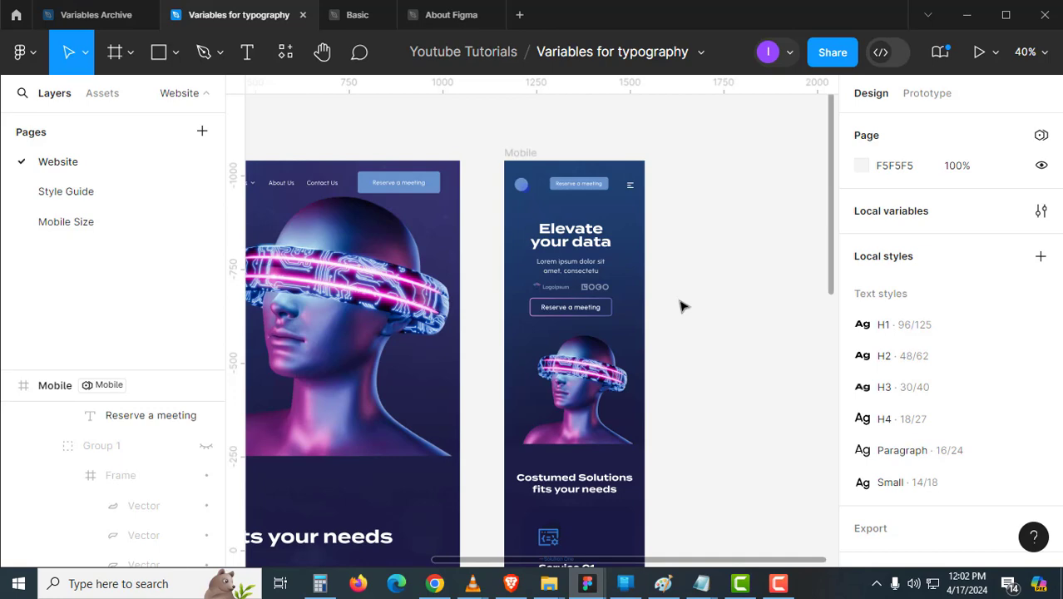
scroll(680, 307, down, 5)
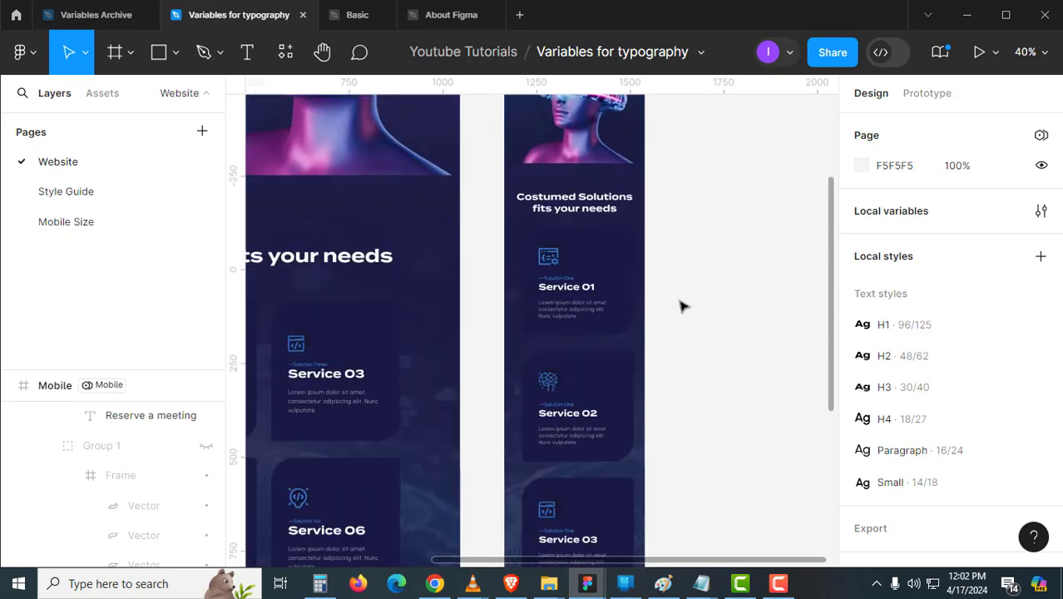
scroll(680, 307, down, 3)
drag(684, 403, 745, 297)
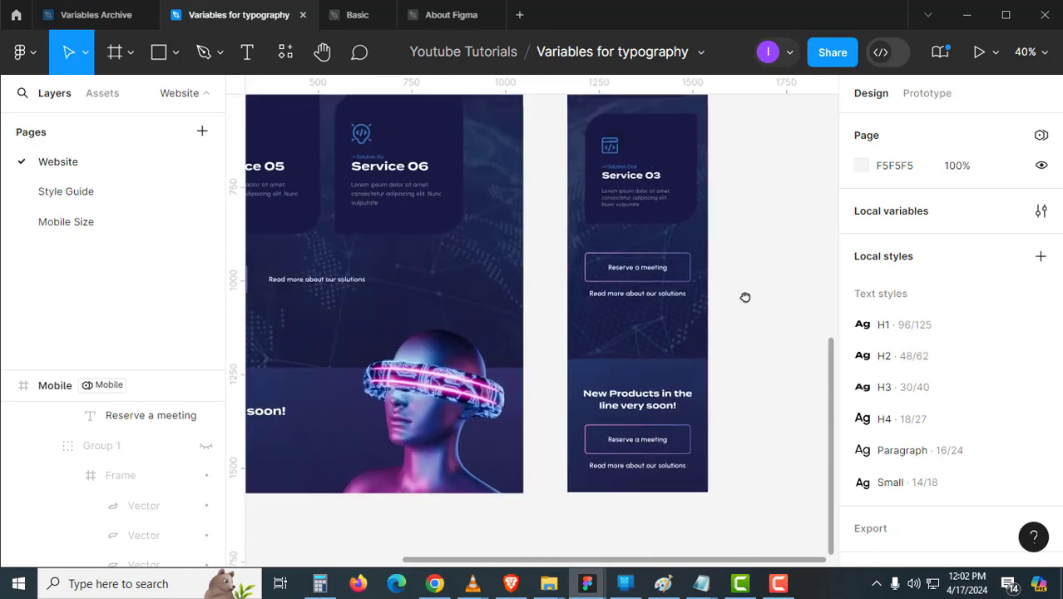
drag(745, 344, 760, 311)
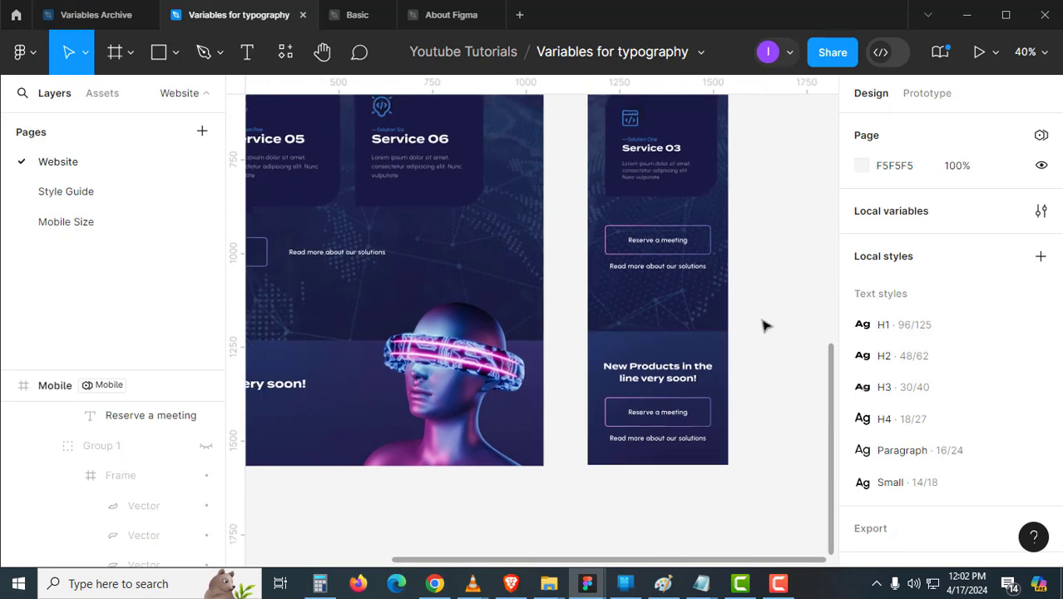
drag(765, 325, 772, 405)
ctrl+scroll(785, 339, down, 3)
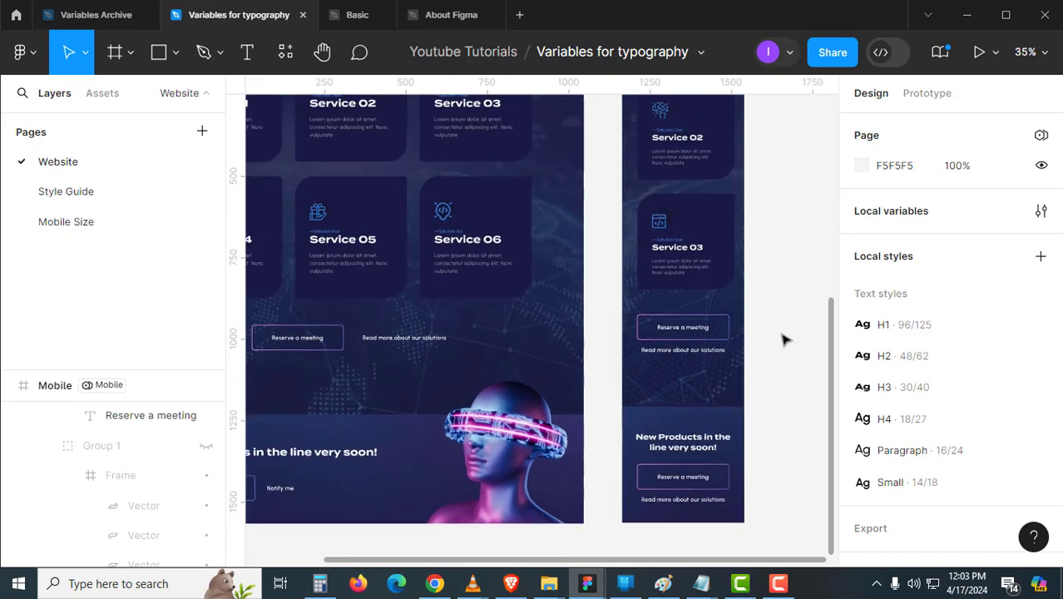
ctrl+scroll(784, 339, down, 1)
scroll(784, 339, up, 5)
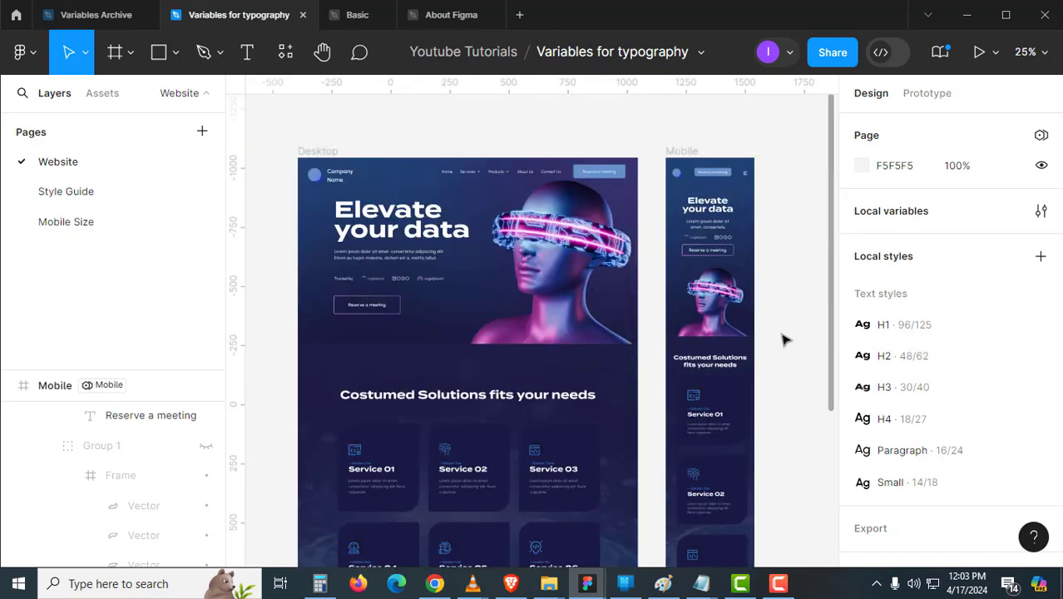